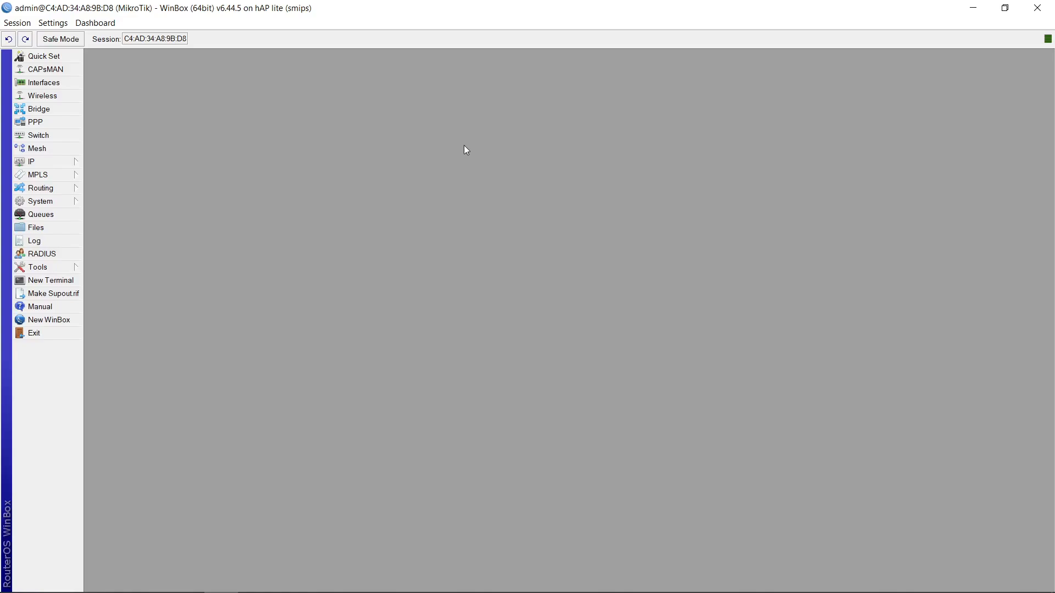
Create a new wireless security profile in dynamic keys mode with WPA PSK and WPA2 PSK authentication
click(67, 96)
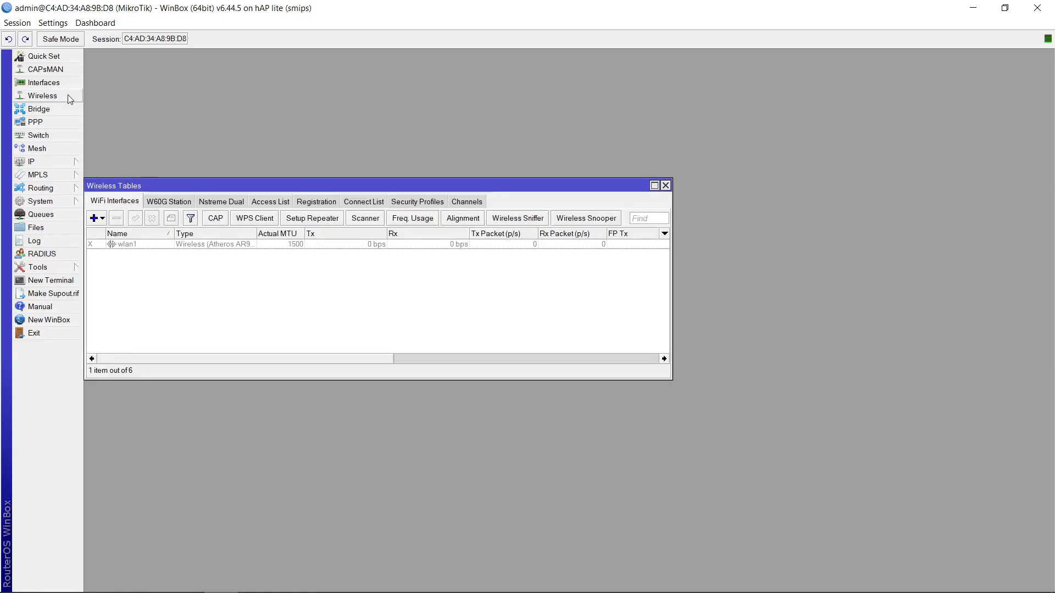
click(417, 203)
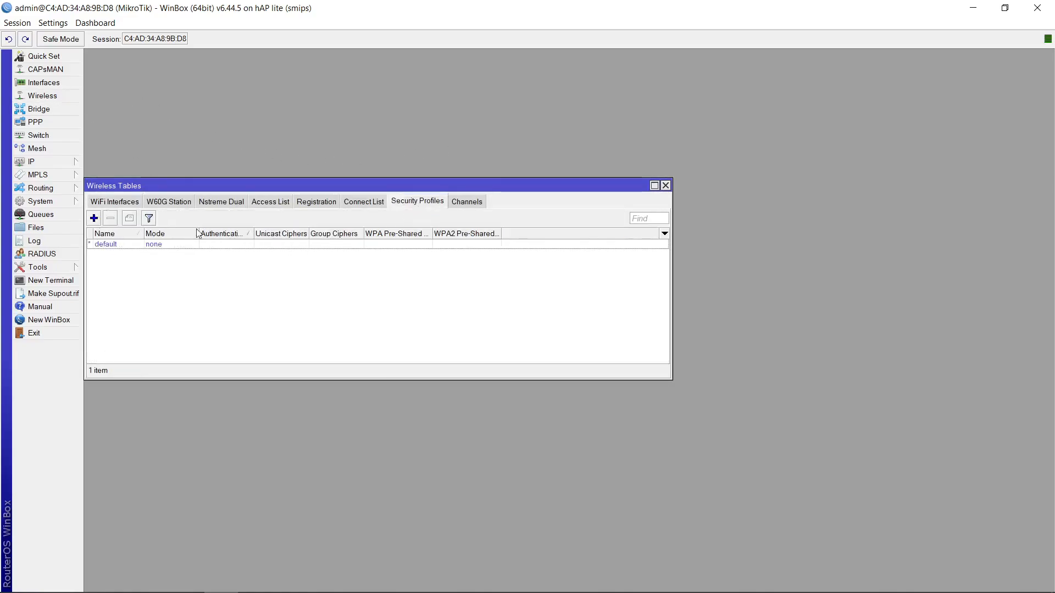
click(101, 219)
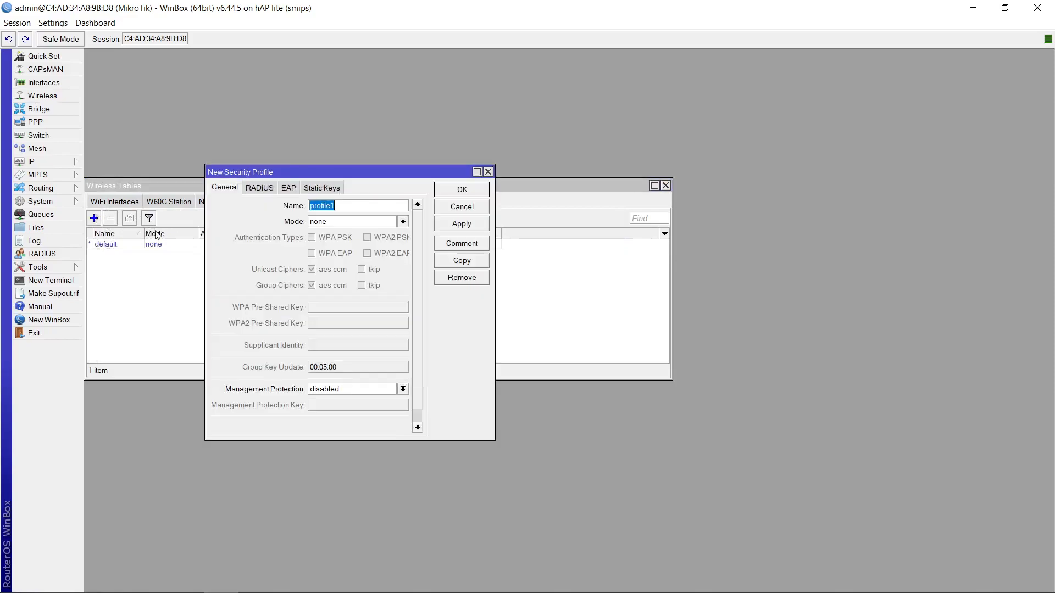
click(368, 222)
click(361, 235)
click(348, 243)
click(367, 237)
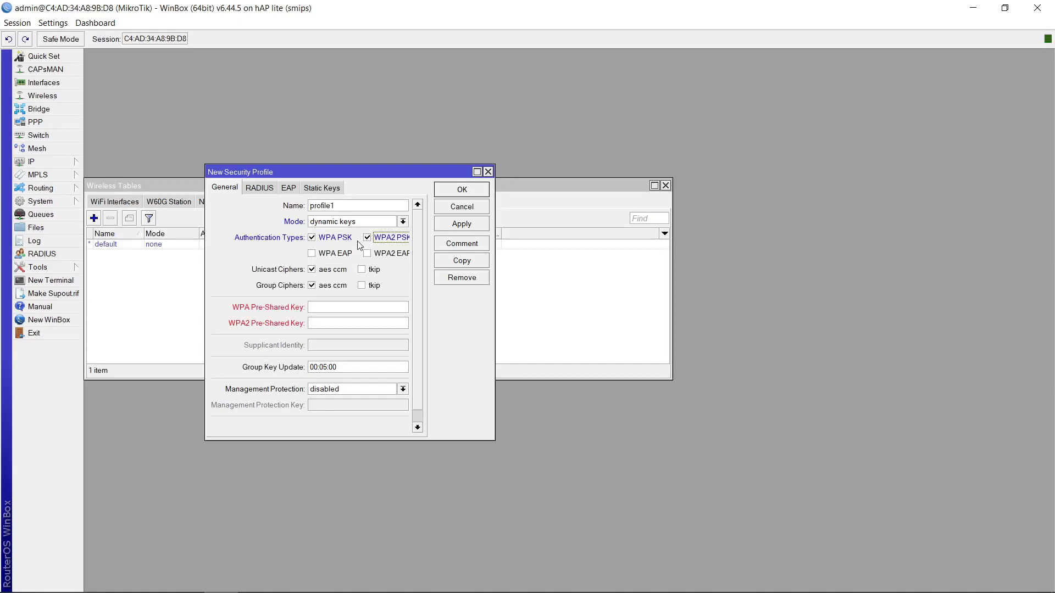
Enter the WPA and WPA2 pre-shared keys for the profile and save it
click(361, 305)
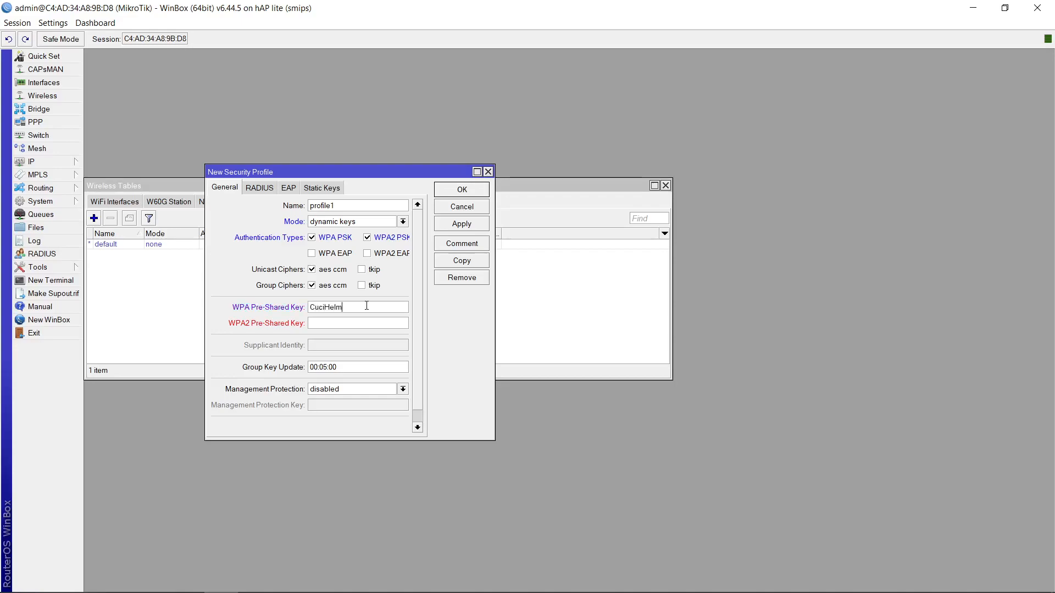
key(Tab)
text(C)
click(462, 225)
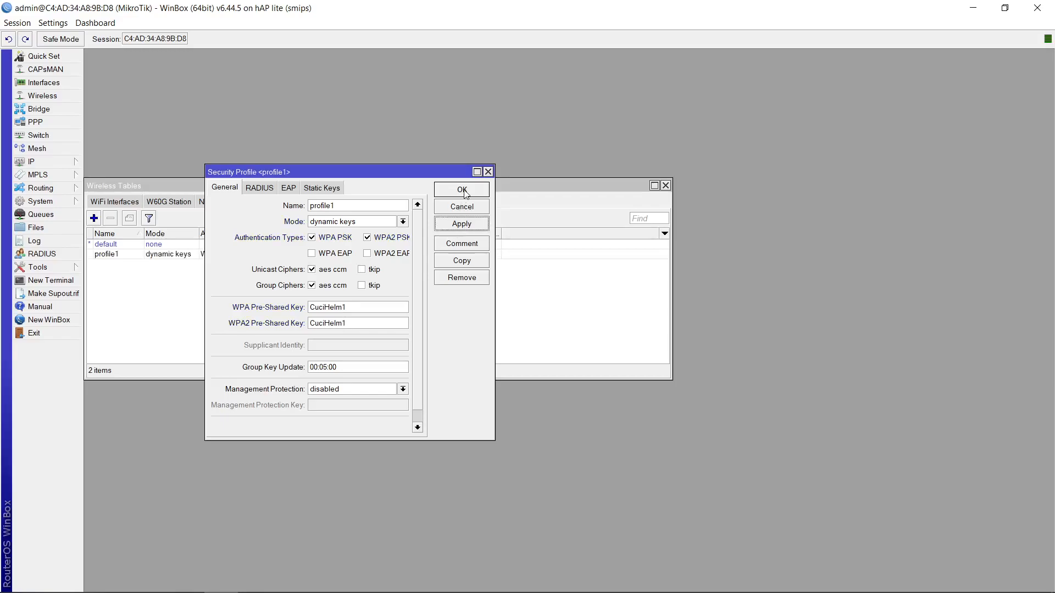
click(462, 190)
Set the wlan1 interface's security profile to profile1
click(135, 203)
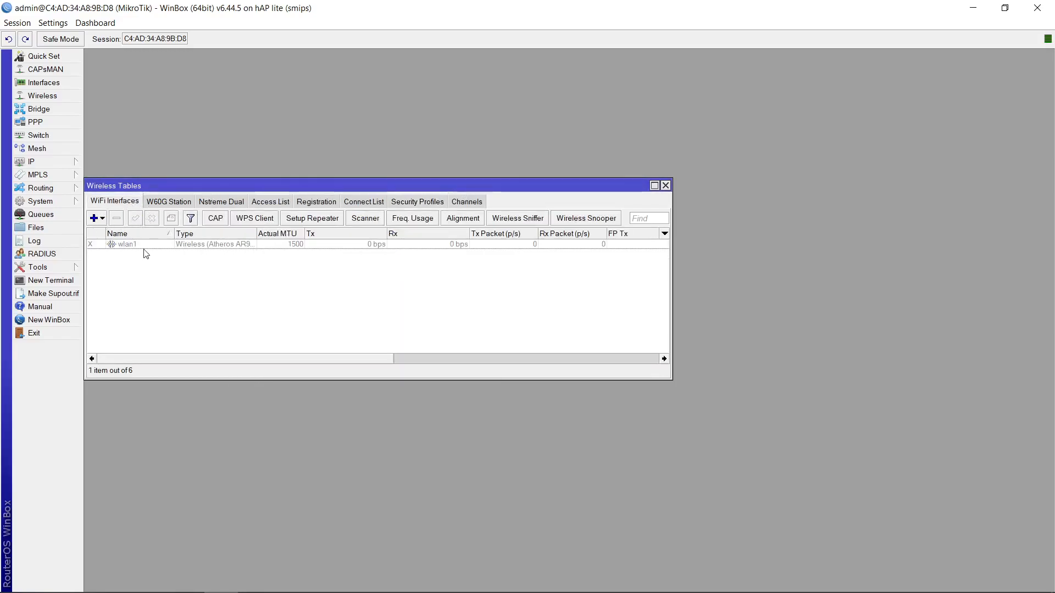
double_click(148, 245)
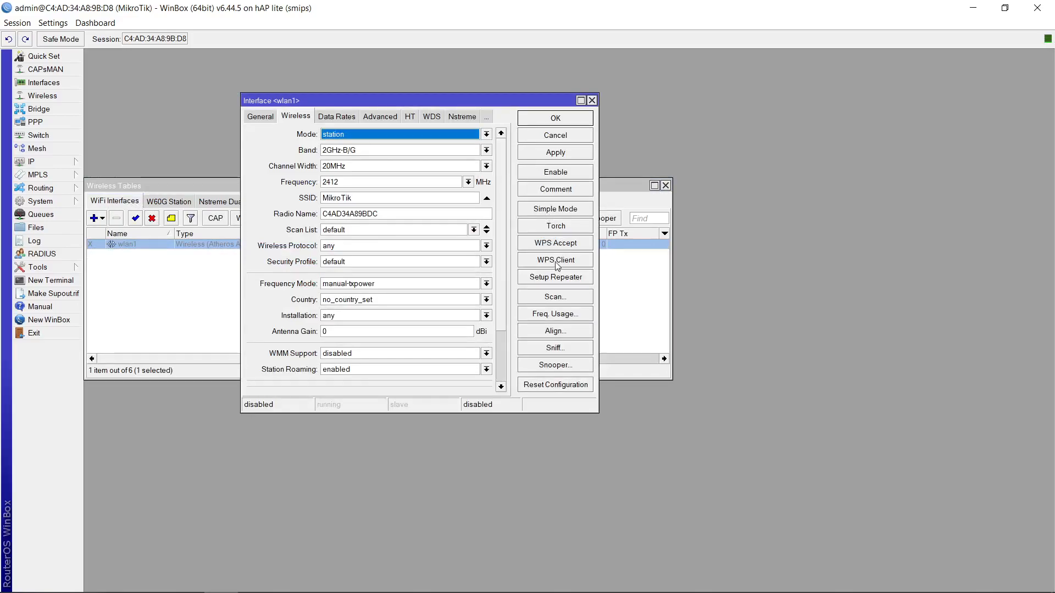
click(388, 263)
click(350, 282)
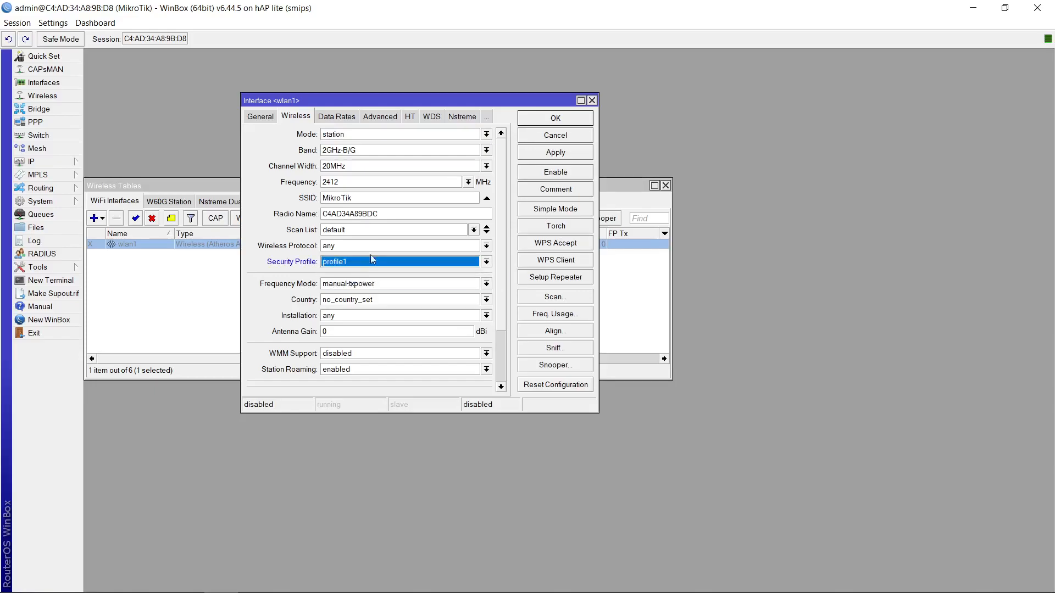
Scan for networks from wlan1, connect to the AAN JAYA MANDIRI access point, and save the interface settings
click(565, 297)
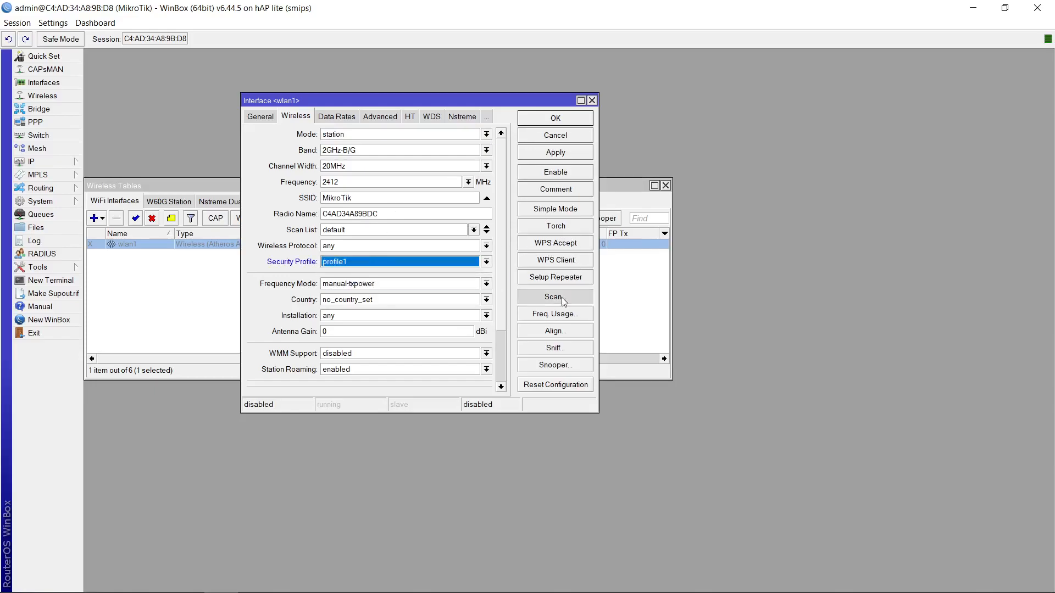
click(605, 153)
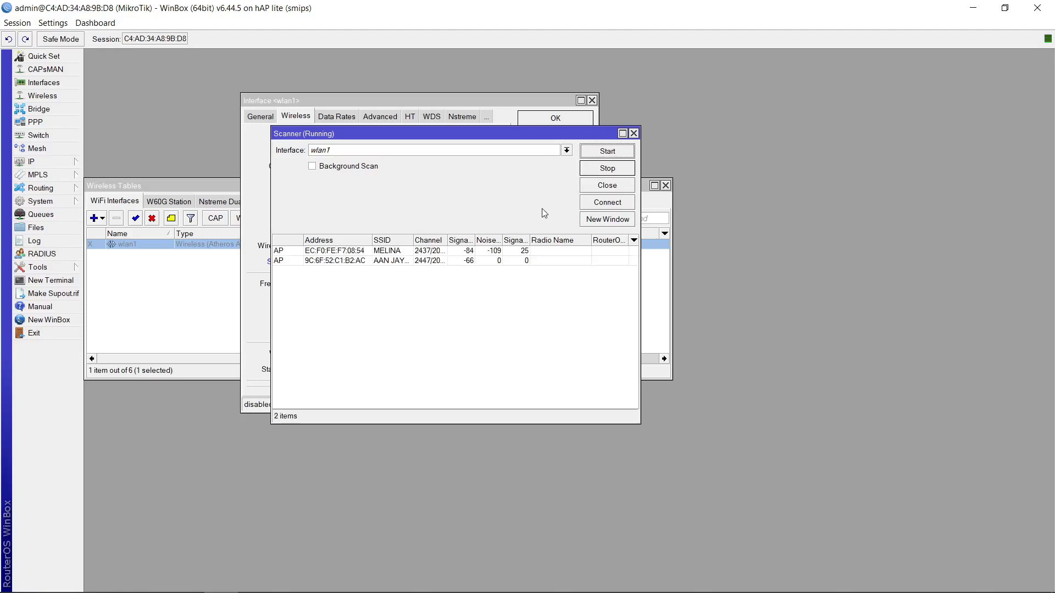
click(382, 263)
click(607, 202)
click(565, 154)
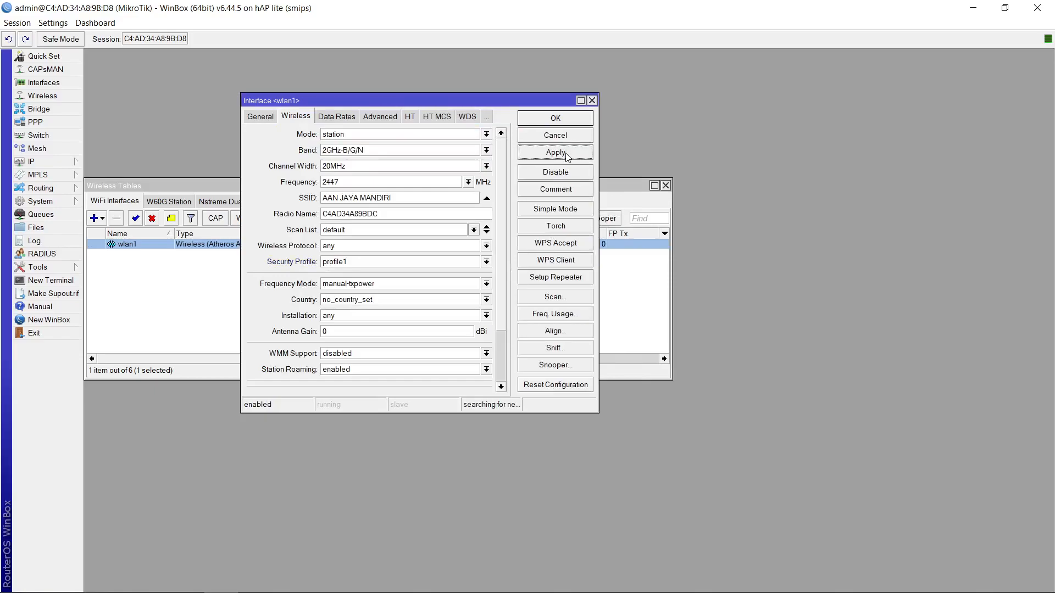
click(564, 120)
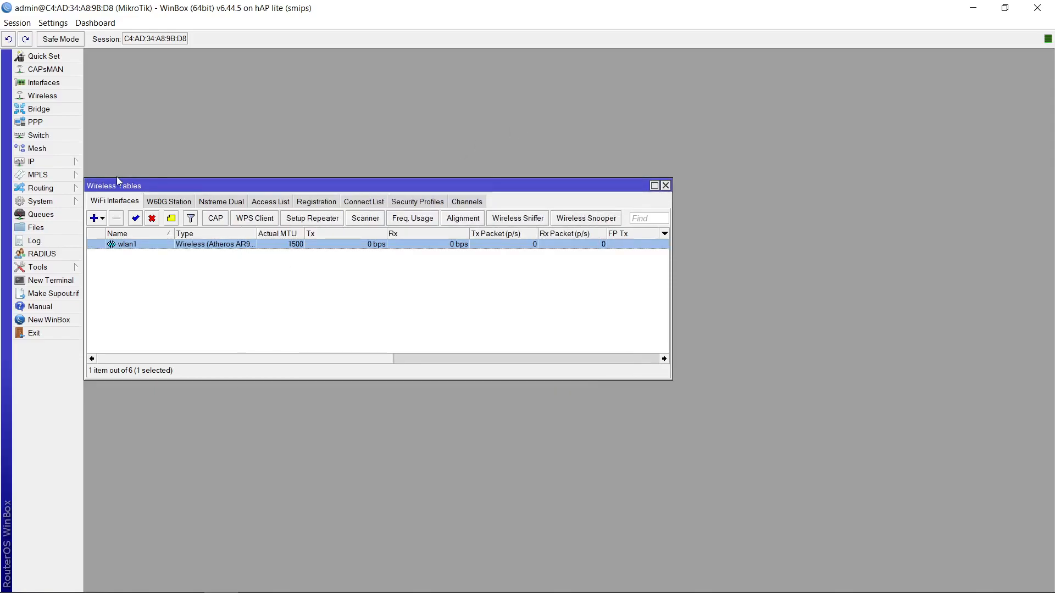
click(665, 185)
Add a DHCP client on wlan1 to obtain an IP address from the upstream network
click(77, 162)
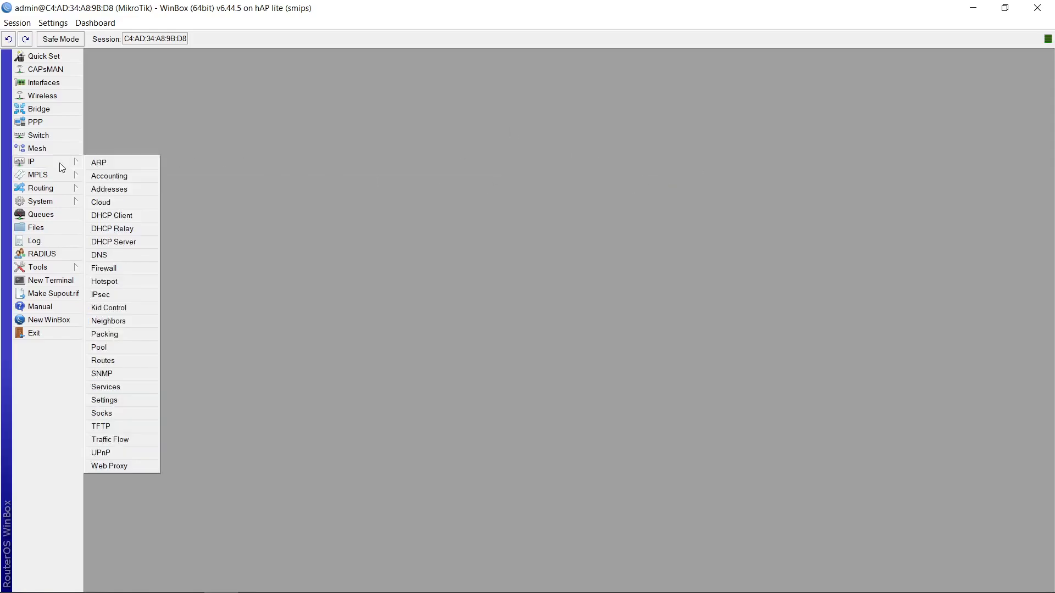
click(99, 215)
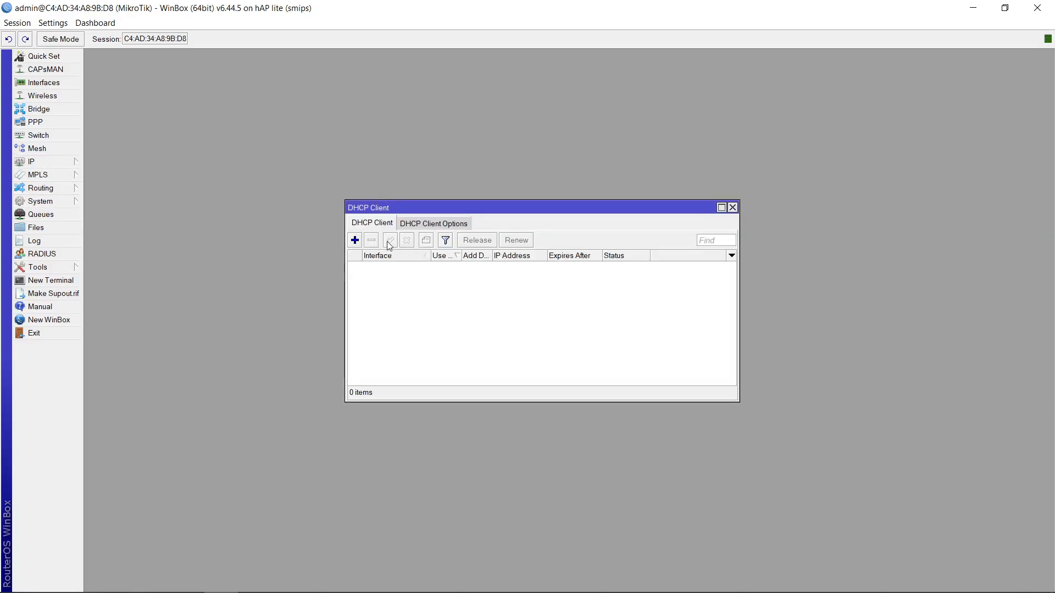
click(355, 241)
click(490, 272)
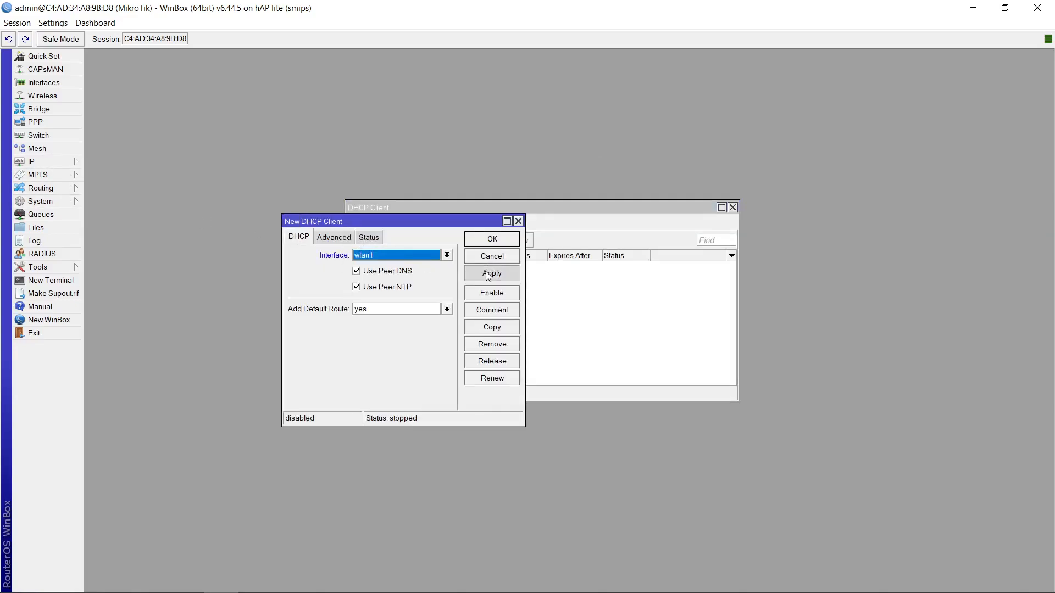
click(490, 238)
click(463, 269)
click(390, 241)
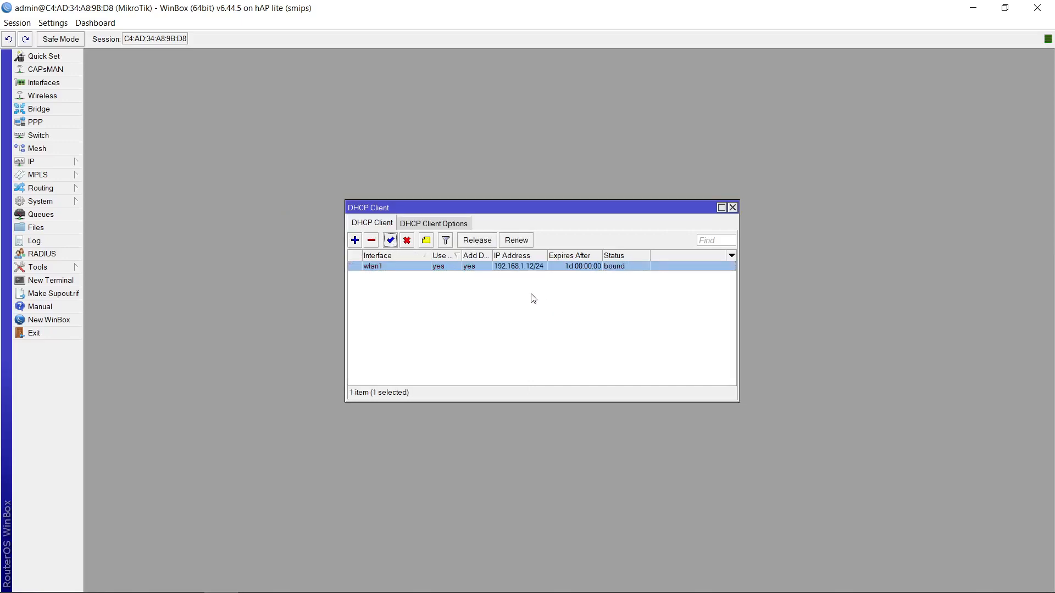
click(734, 207)
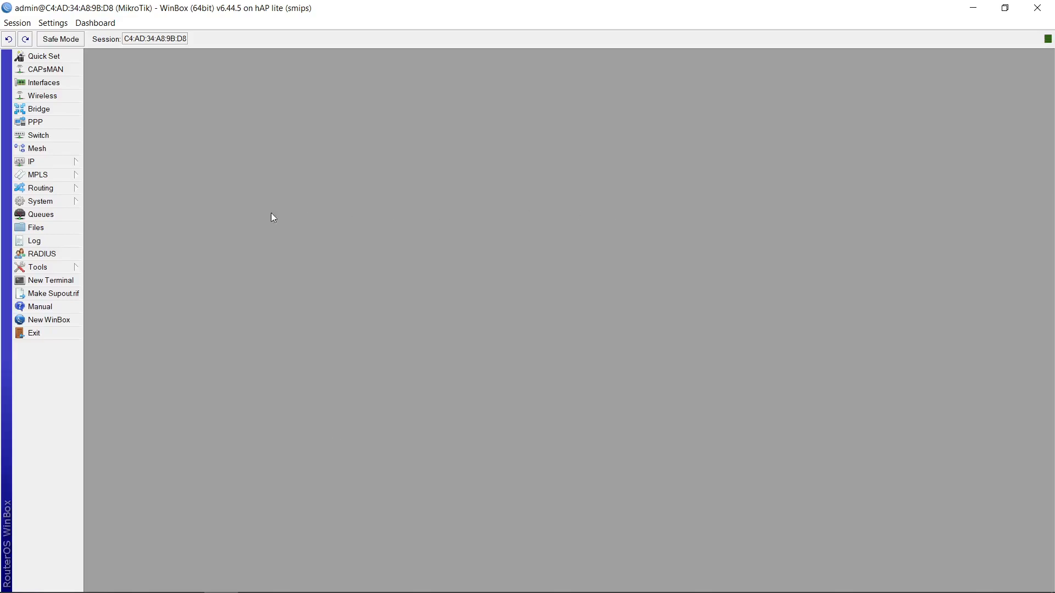
Create a new router user in the full group with its name and account password
click(71, 202)
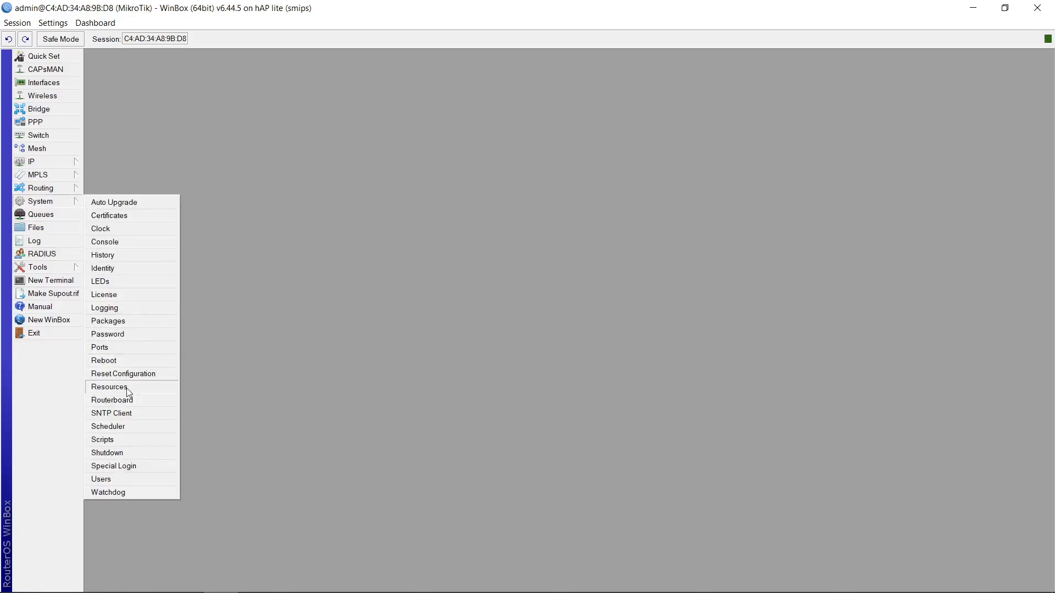
click(158, 475)
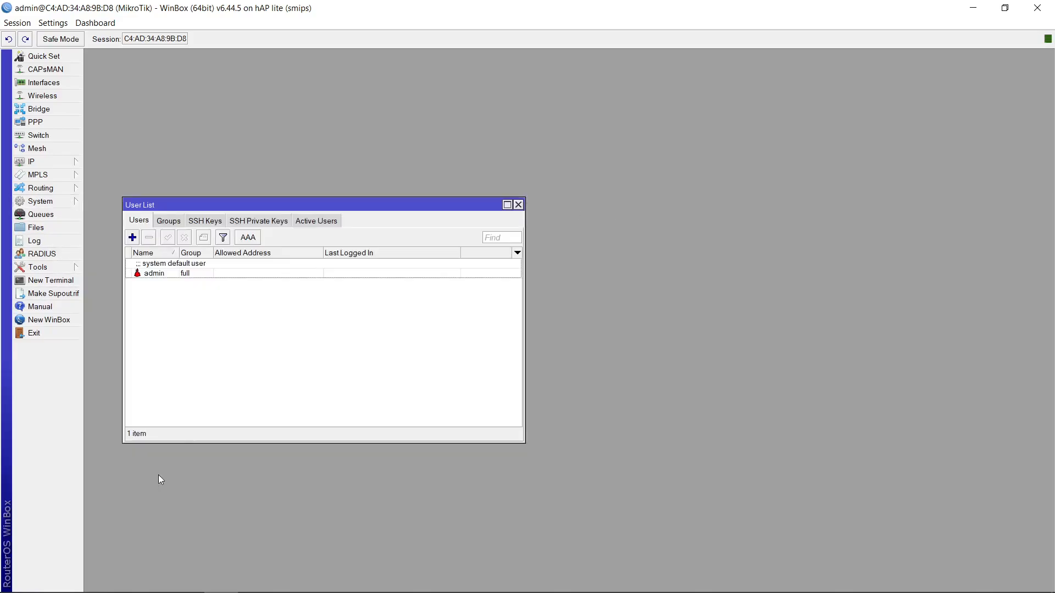
click(131, 238)
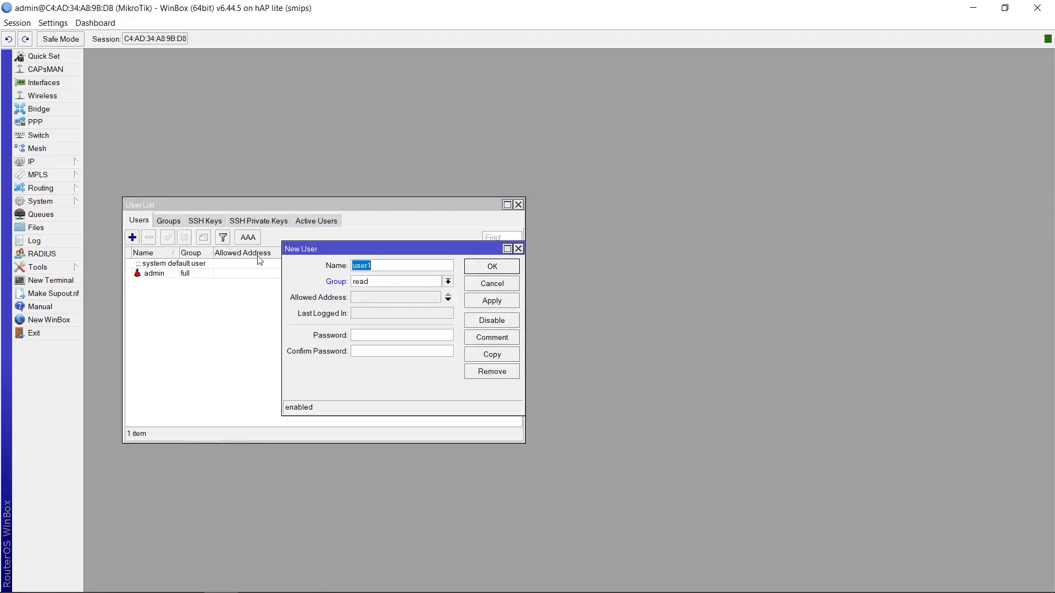
text(m)
text(ahul)
click(395, 285)
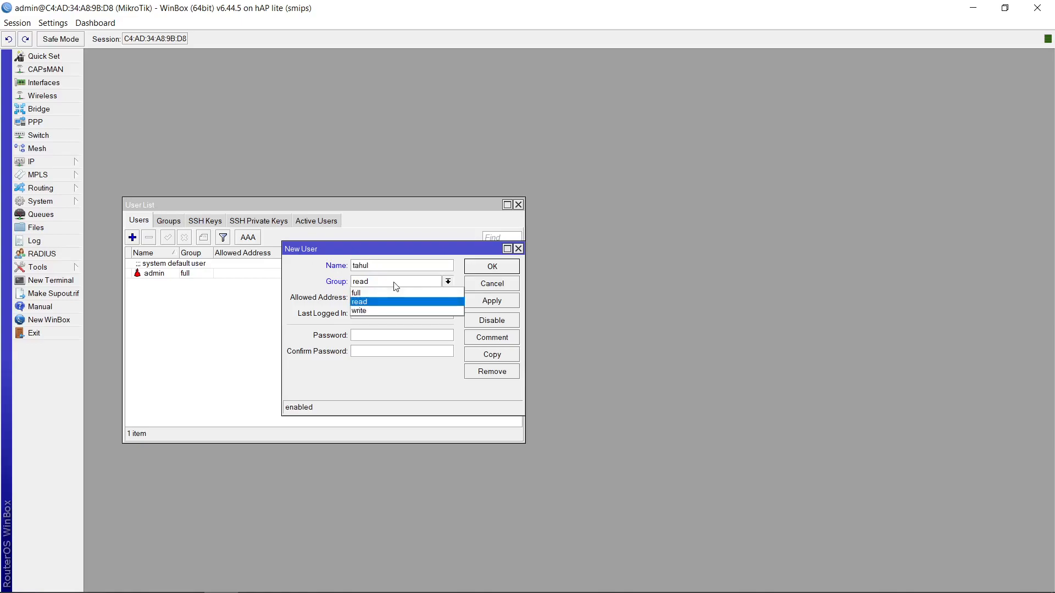
click(394, 296)
click(383, 333)
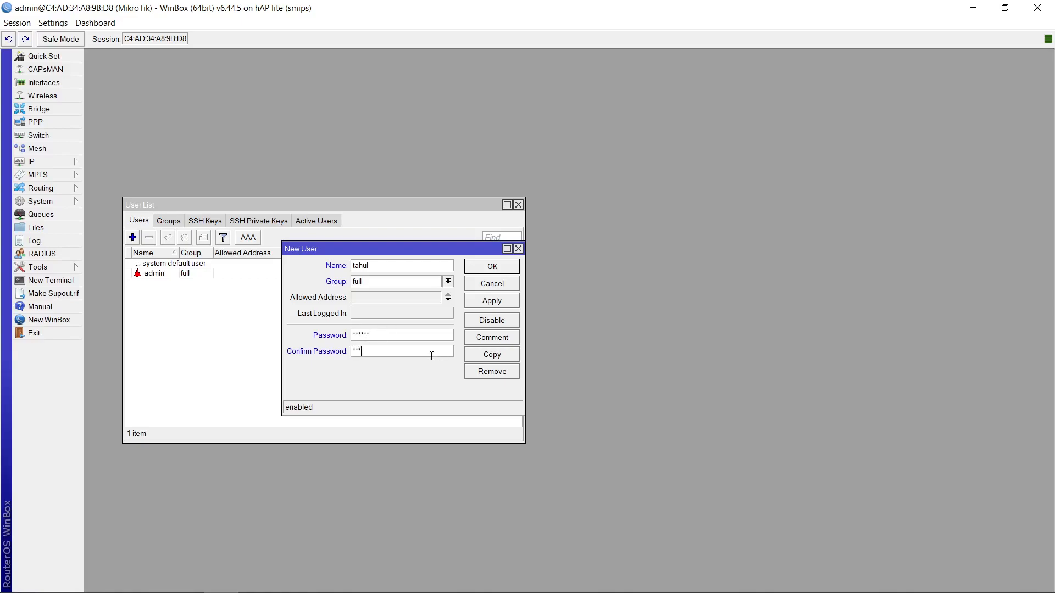
click(493, 299)
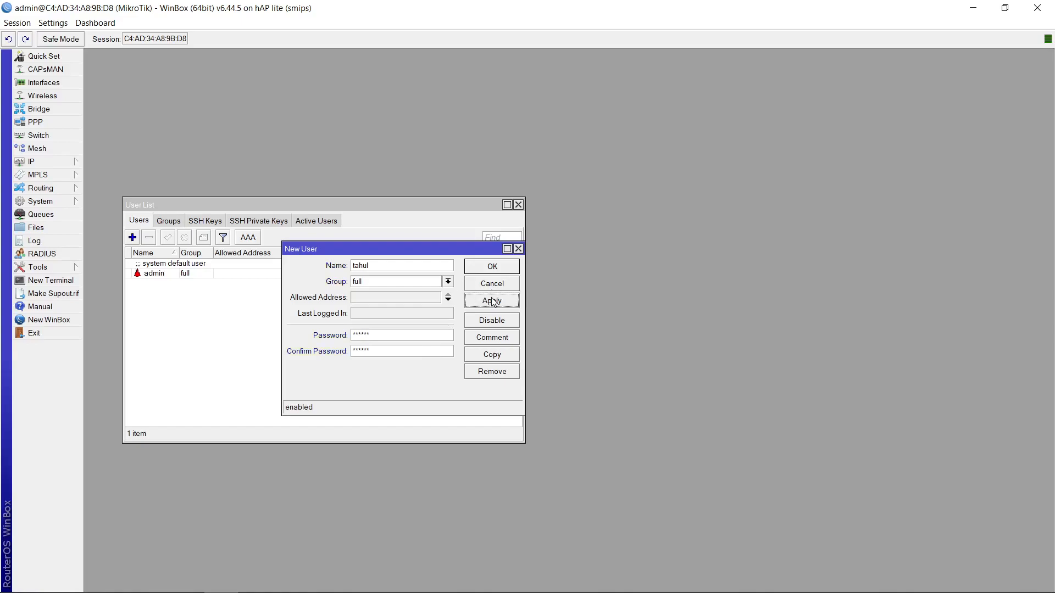
click(503, 271)
Disable the default admin user account
click(211, 272)
click(184, 238)
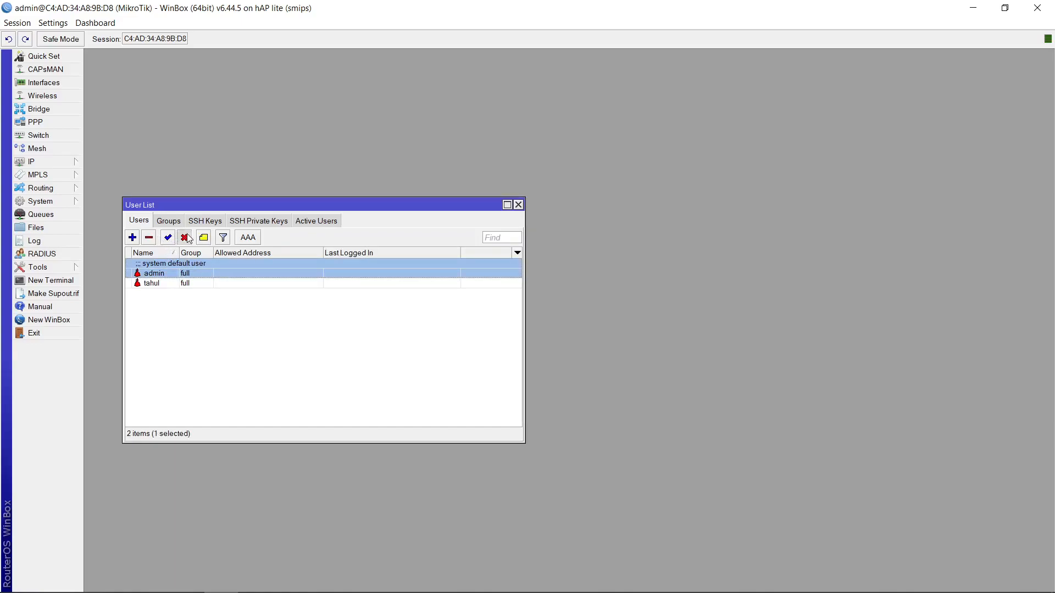
click(518, 205)
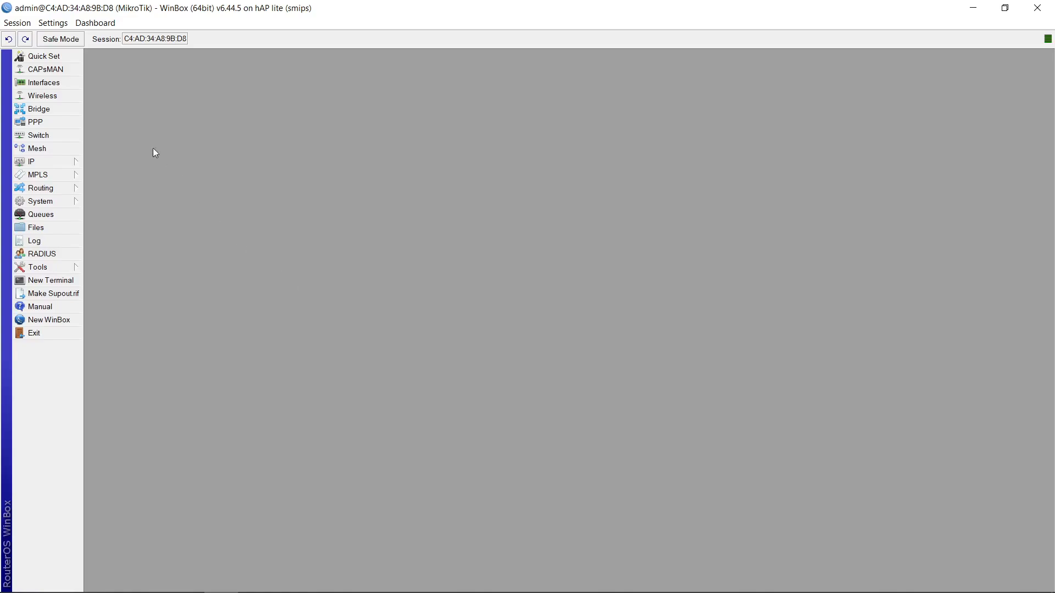
Add a new virtual wireless interface on master interface wlan1 with the default security profile
click(62, 88)
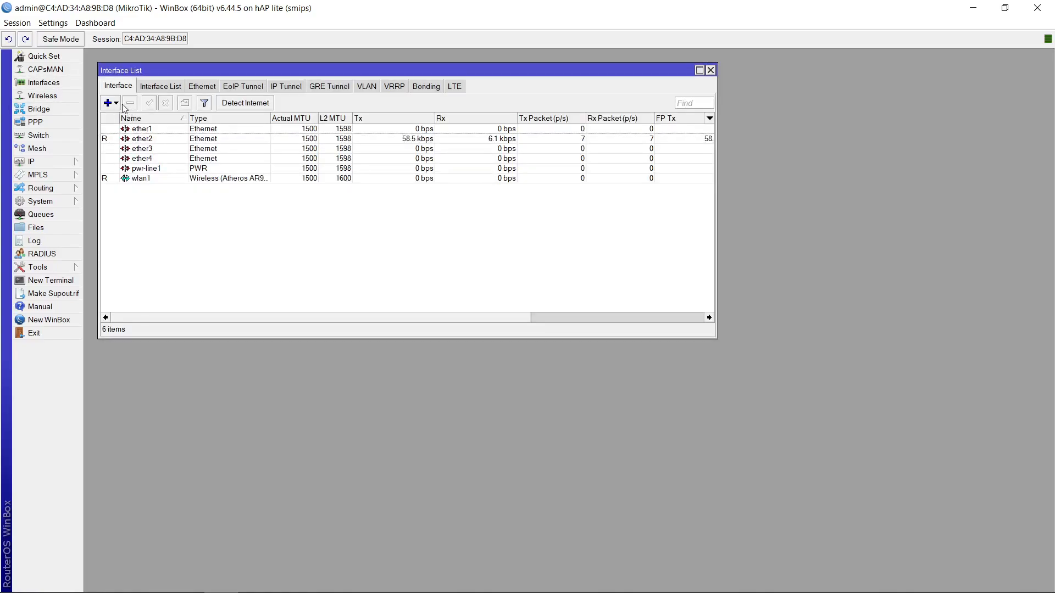
click(110, 103)
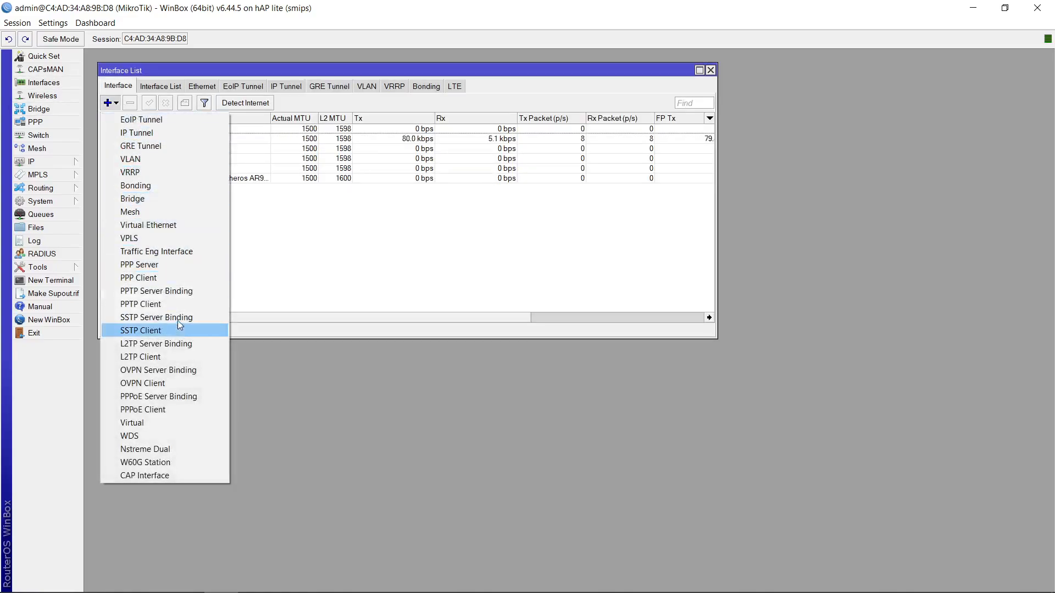
click(156, 428)
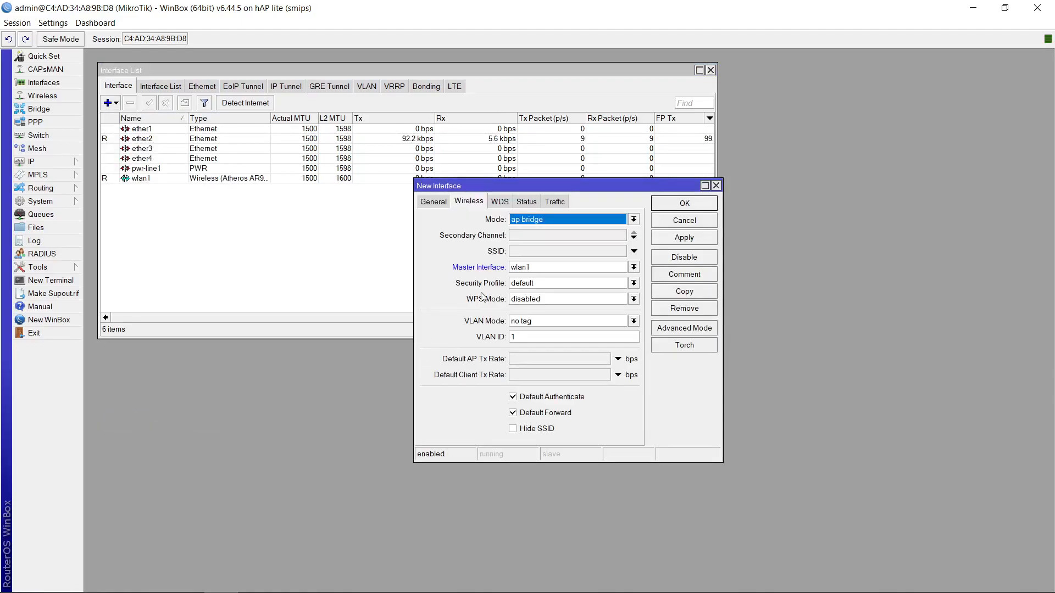
click(539, 267)
click(538, 267)
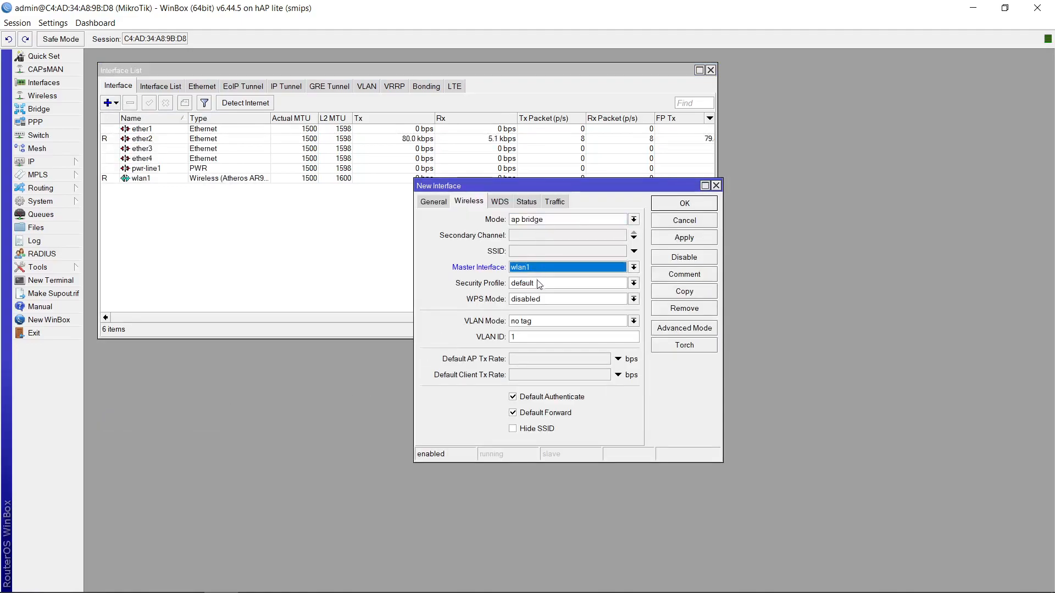
click(538, 283)
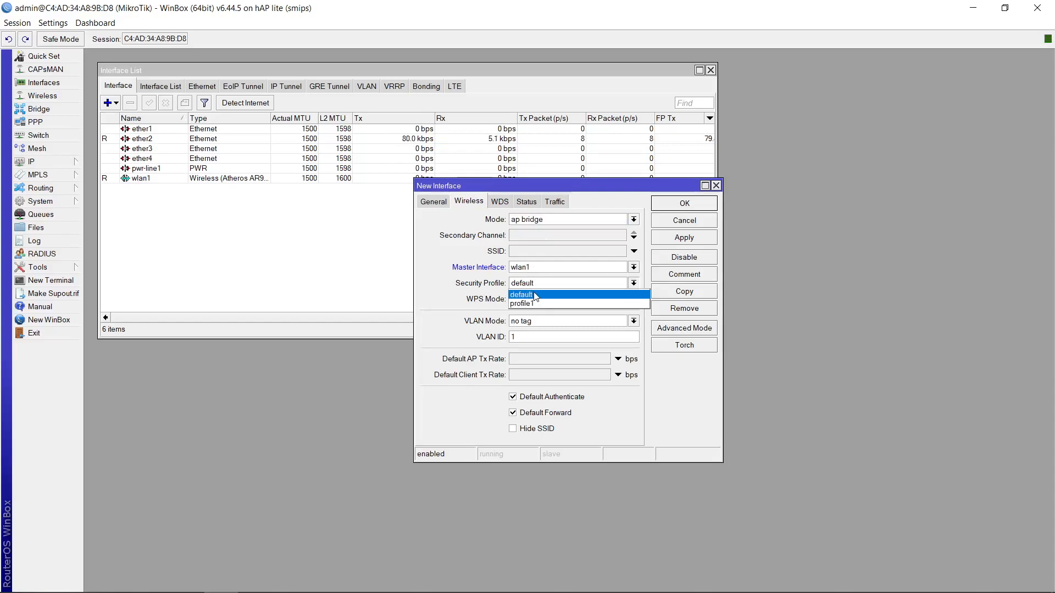
click(534, 296)
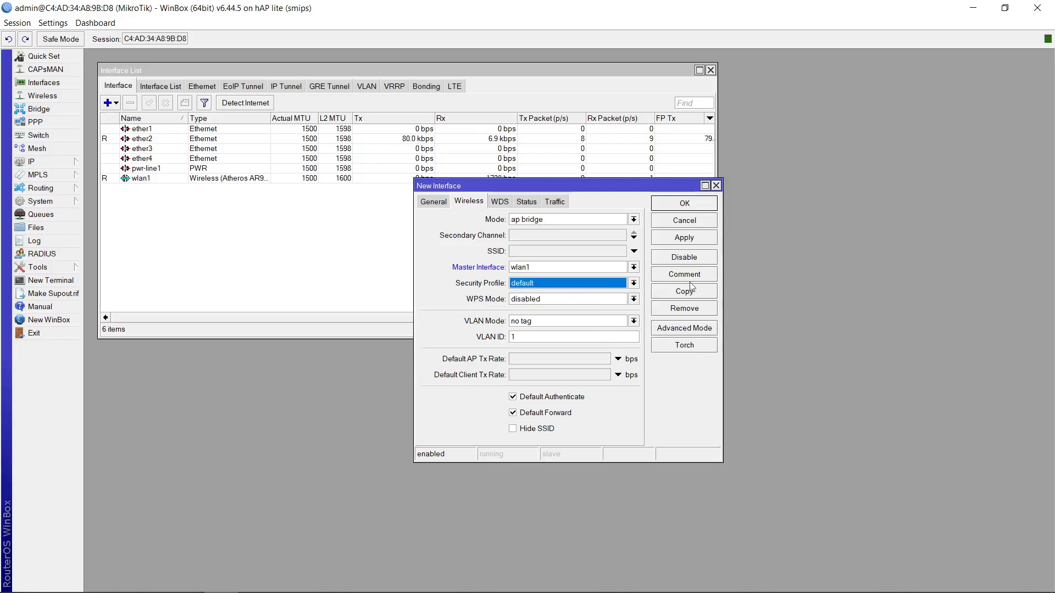
Set the virtual AP's SSID to TAHUL and save the new wireless interface
click(700, 238)
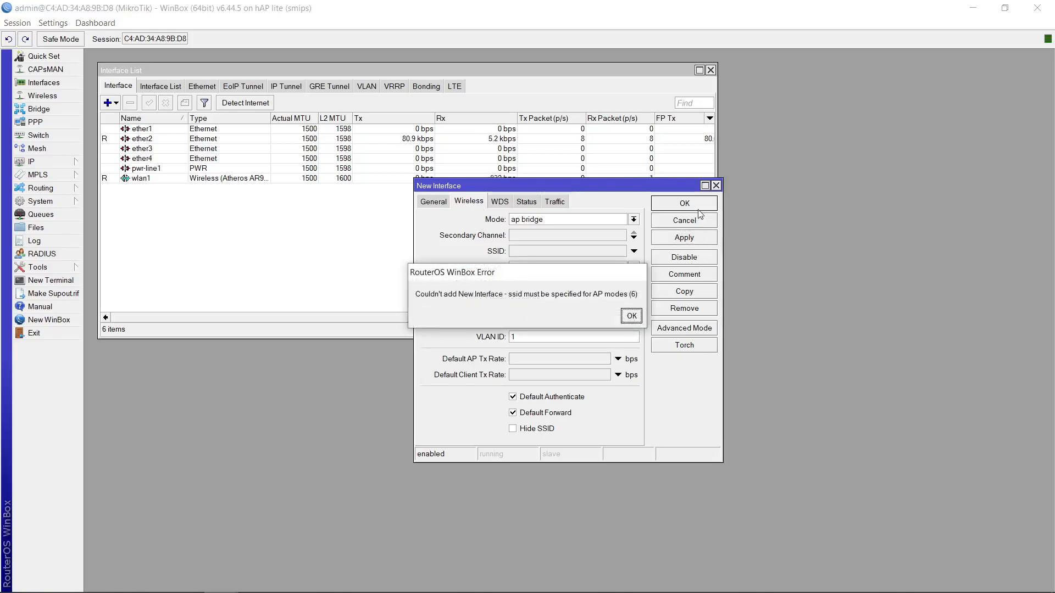
click(626, 318)
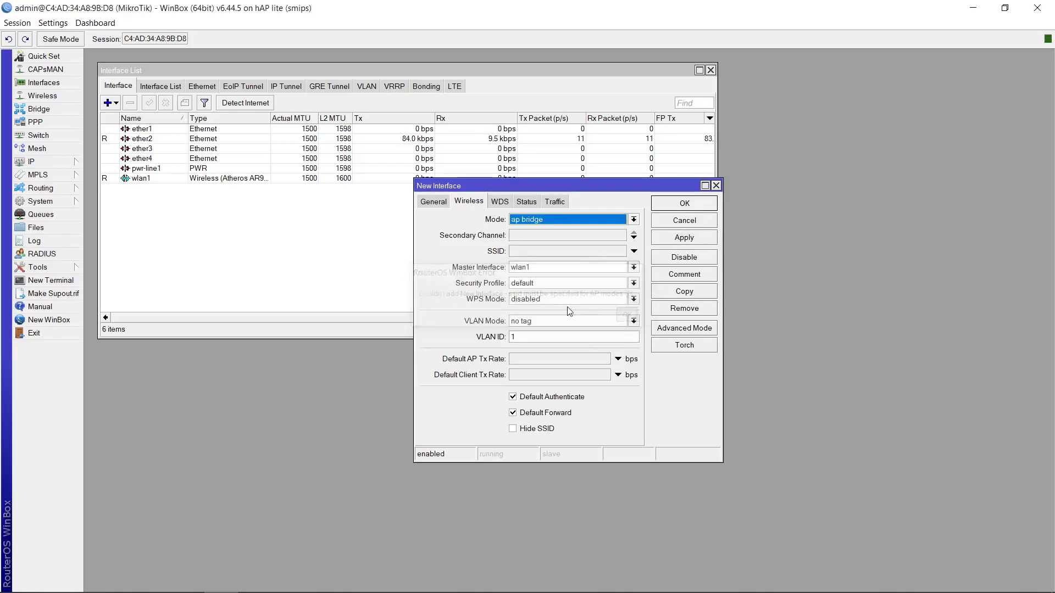
click(551, 254)
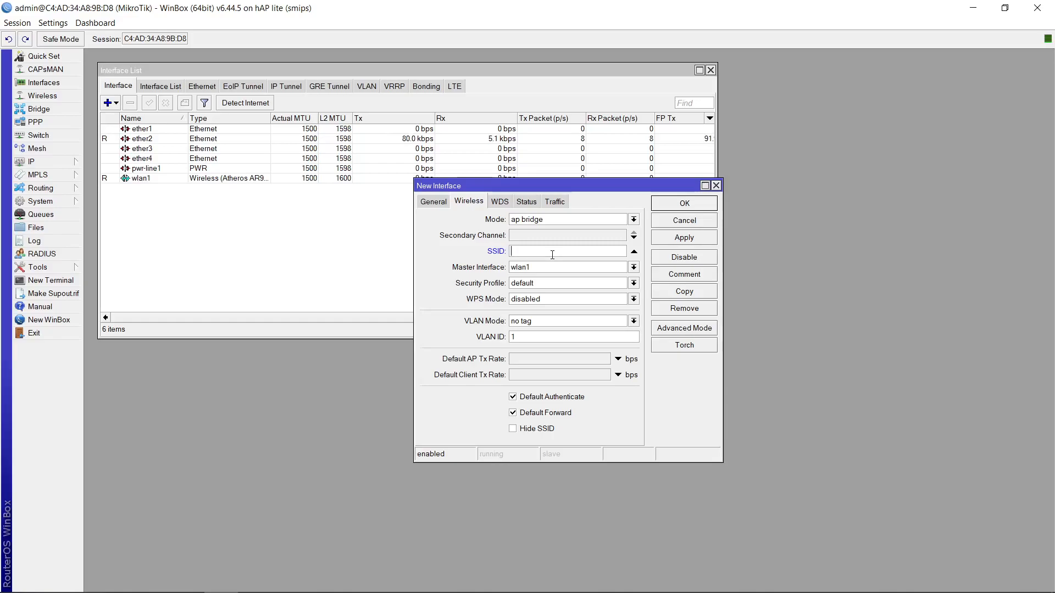
text(TAHUL)
click(700, 236)
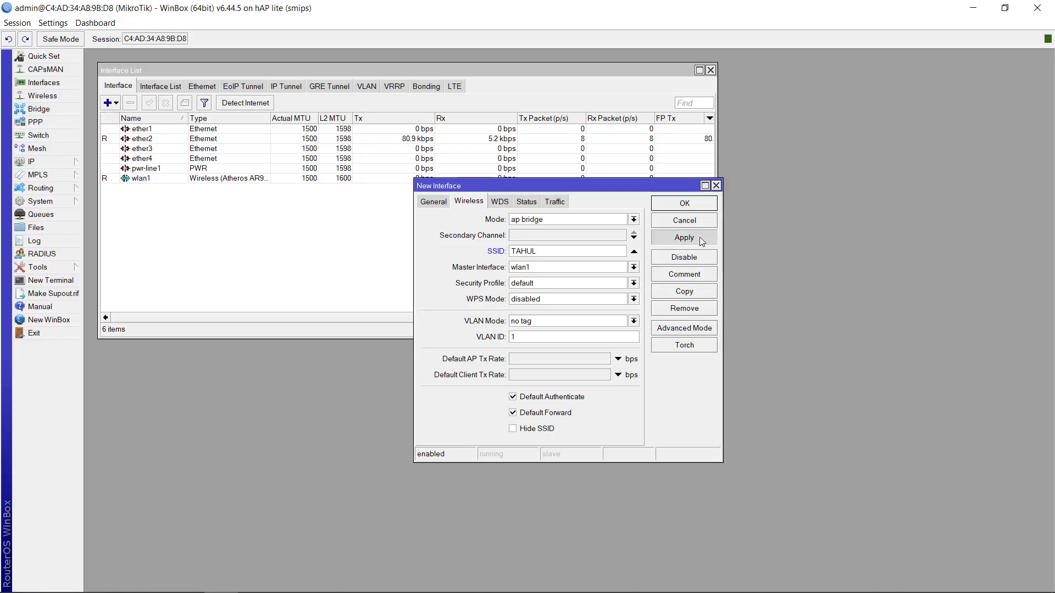
click(701, 203)
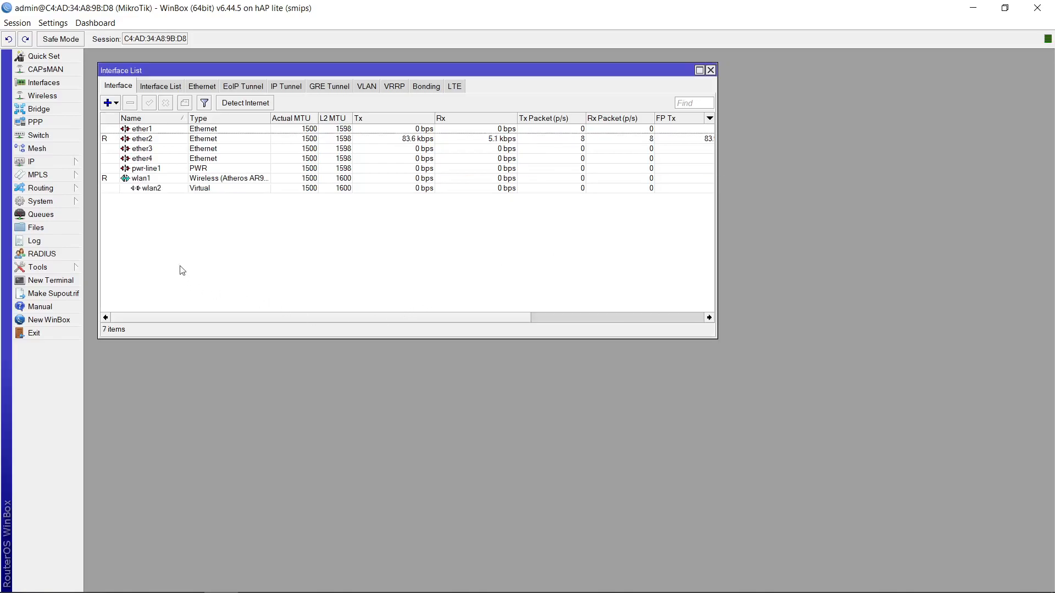
click(710, 70)
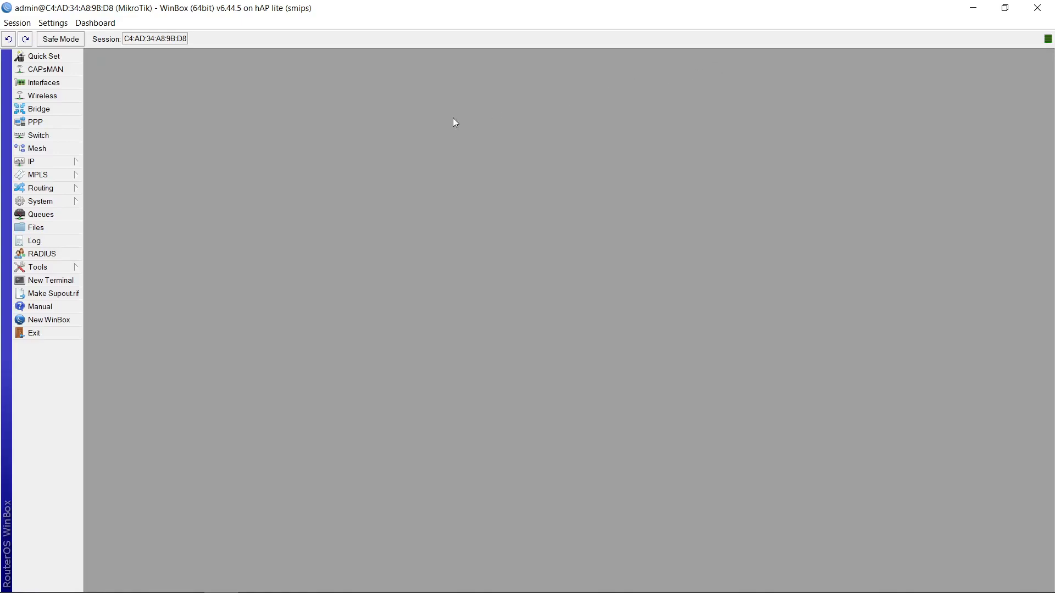
Create a new bridge named Koneksi LAN
click(60, 113)
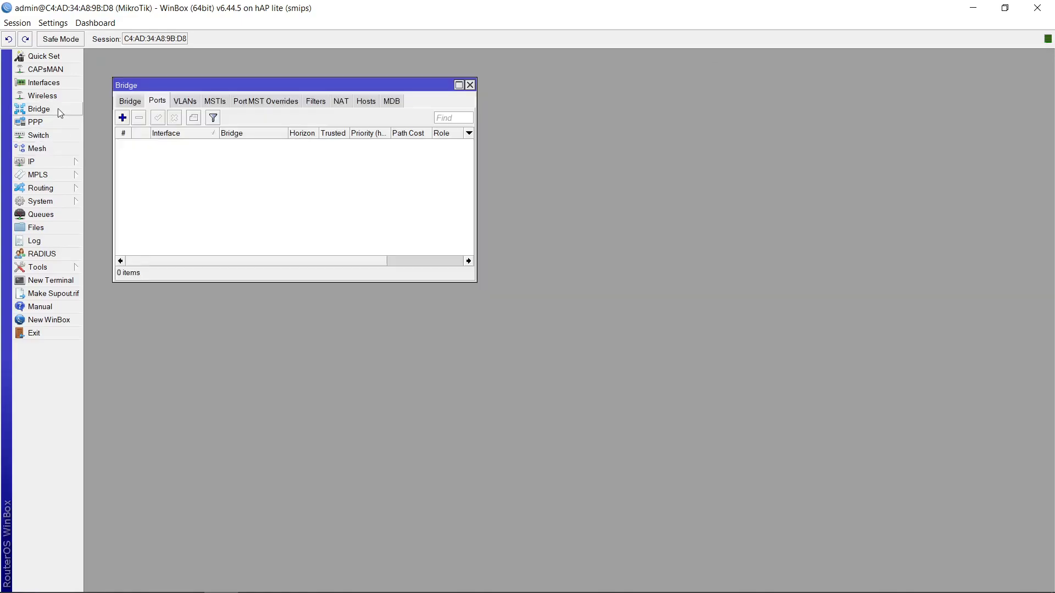
click(123, 103)
click(122, 117)
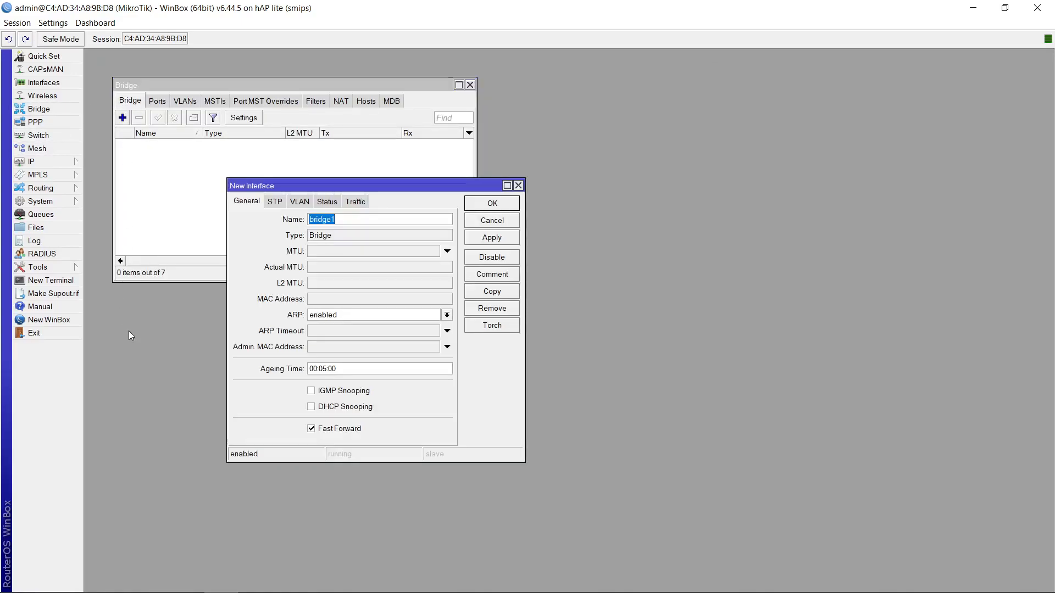
text(Koneksi LAN)
click(491, 238)
click(492, 204)
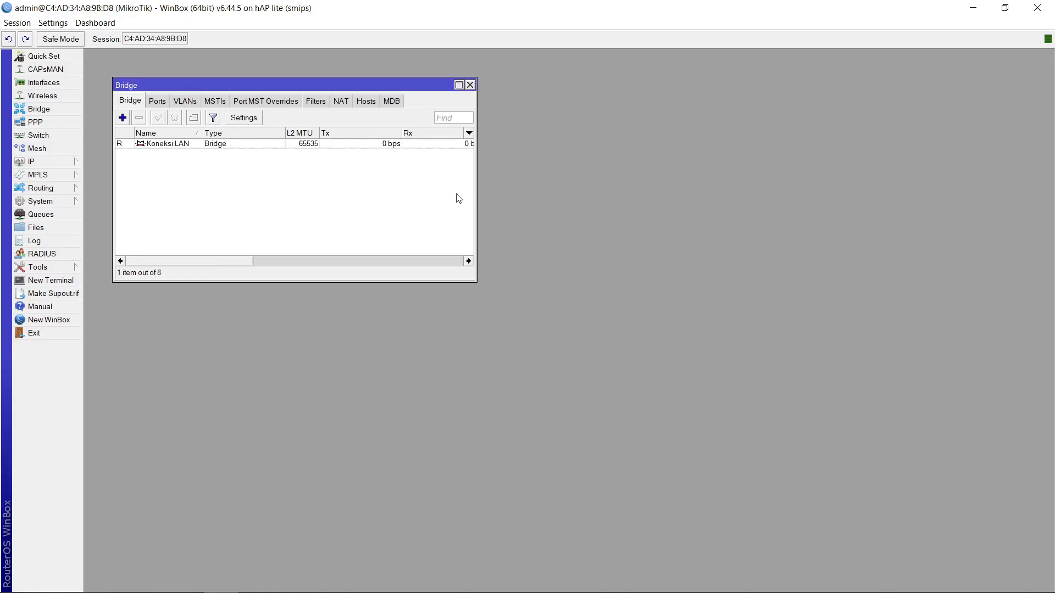
Create a second bridge named Hotspot
click(123, 118)
text(Hotspo)
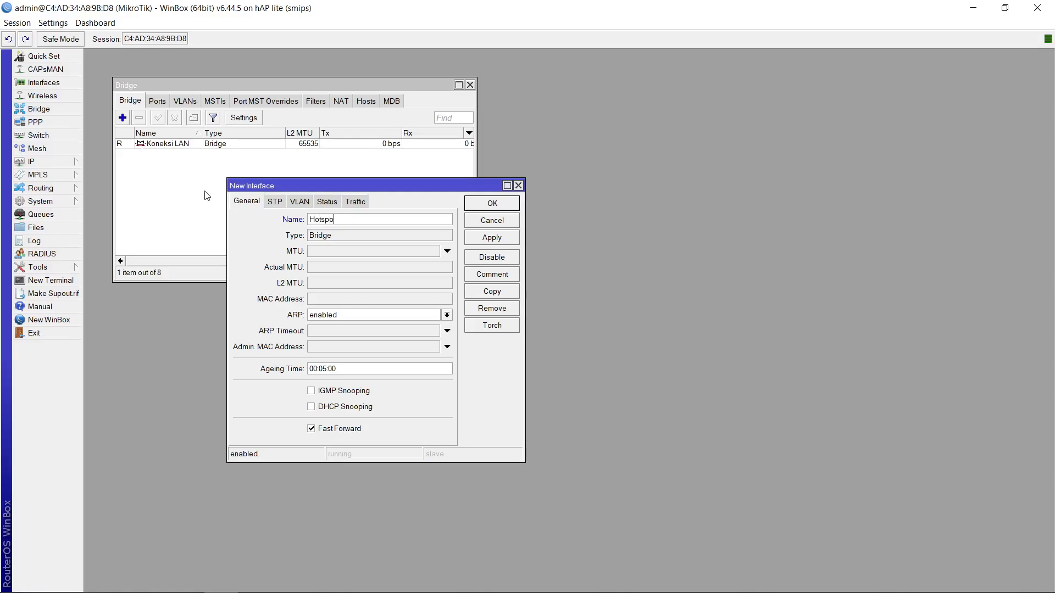
text(t)
click(491, 239)
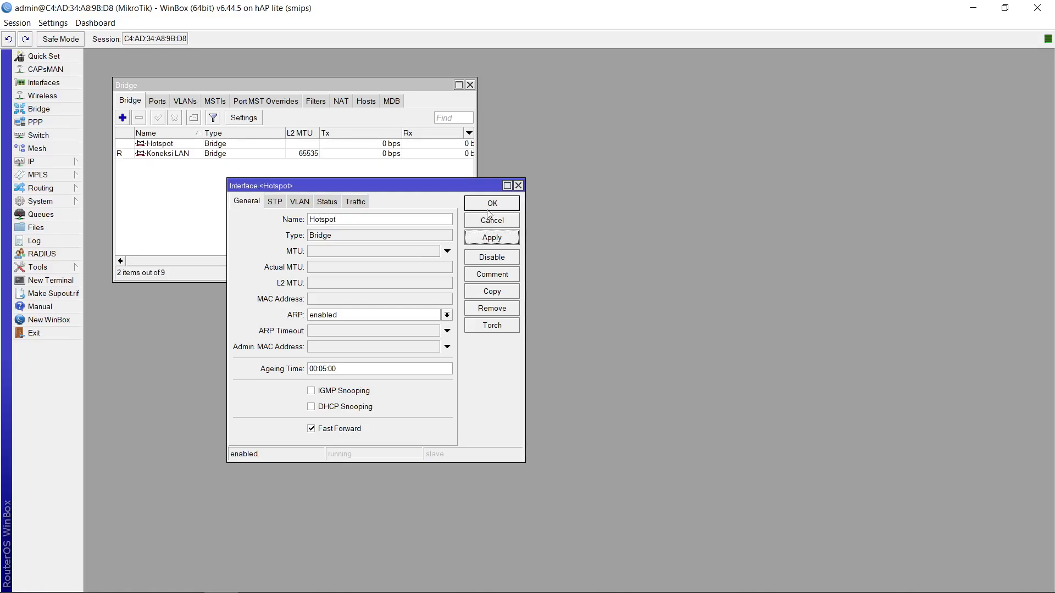
click(492, 204)
Add ether1 as a port of the Koneksi LAN bridge
click(156, 101)
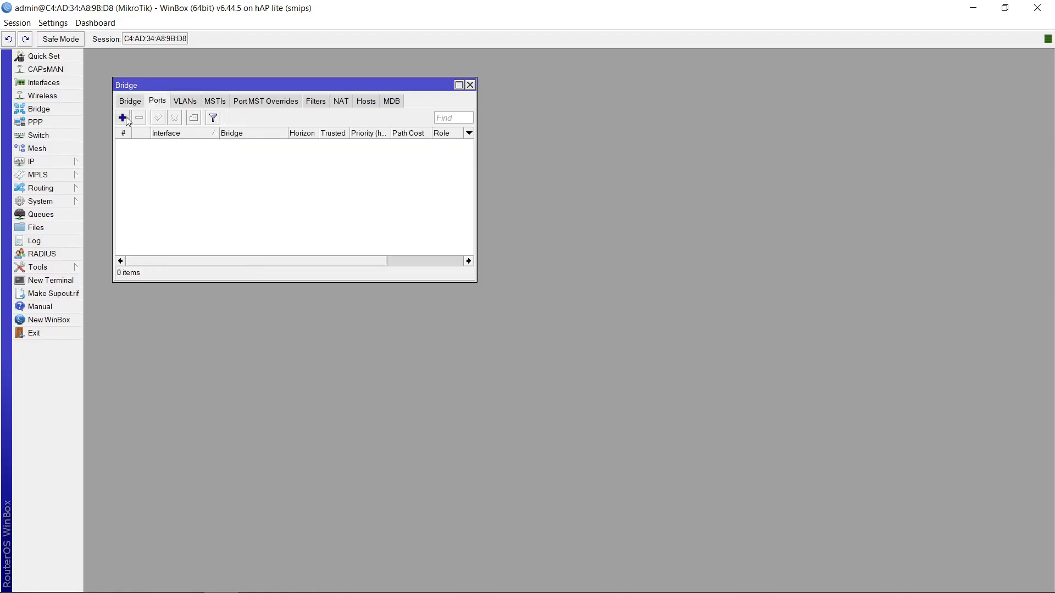
click(123, 117)
click(247, 258)
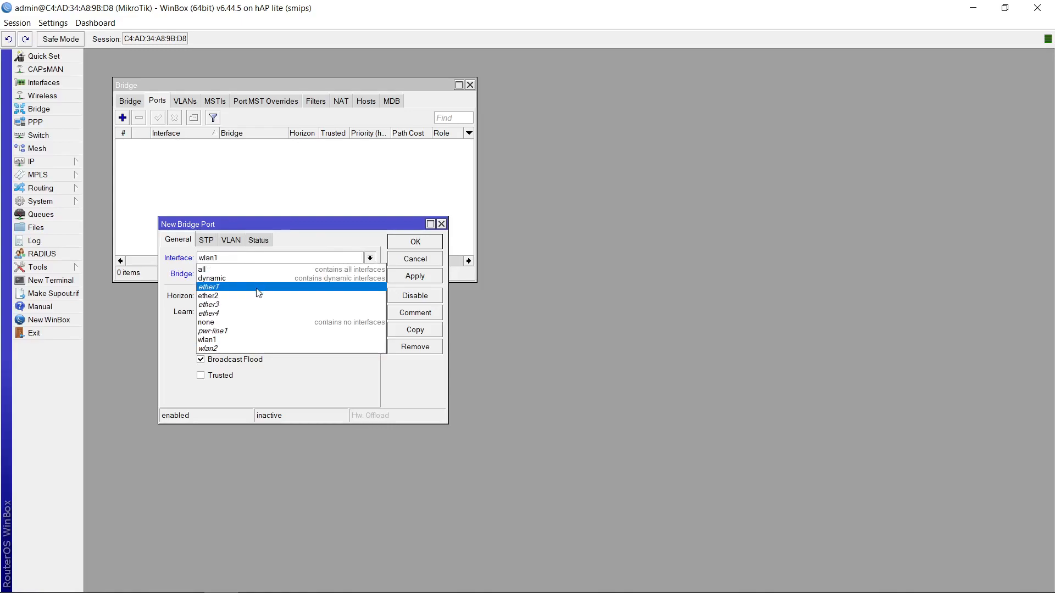
click(257, 288)
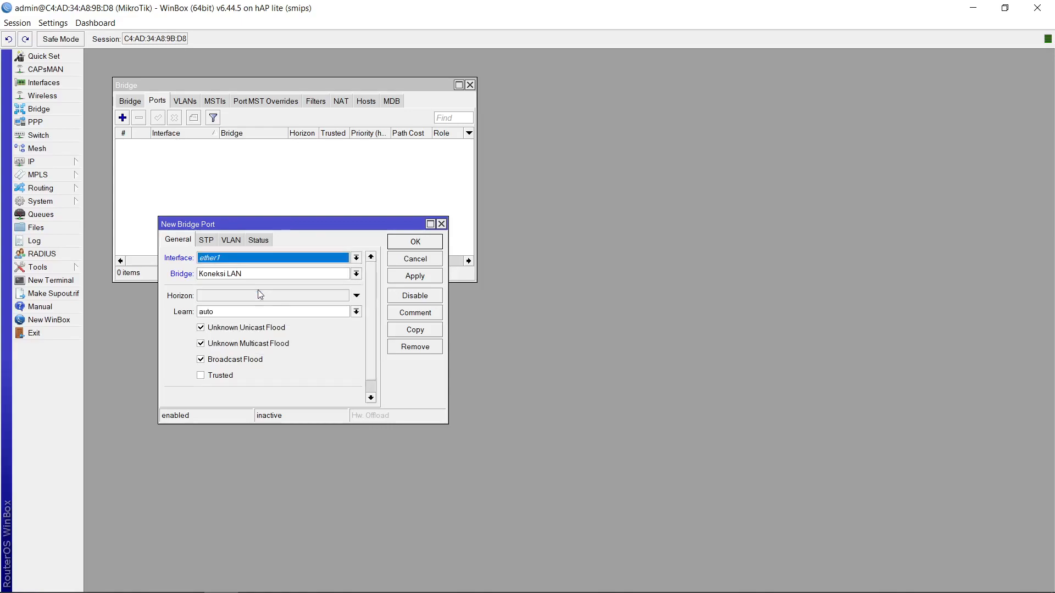
click(423, 280)
click(409, 243)
Add ether2 as a port of the Koneksi LAN bridge
click(123, 118)
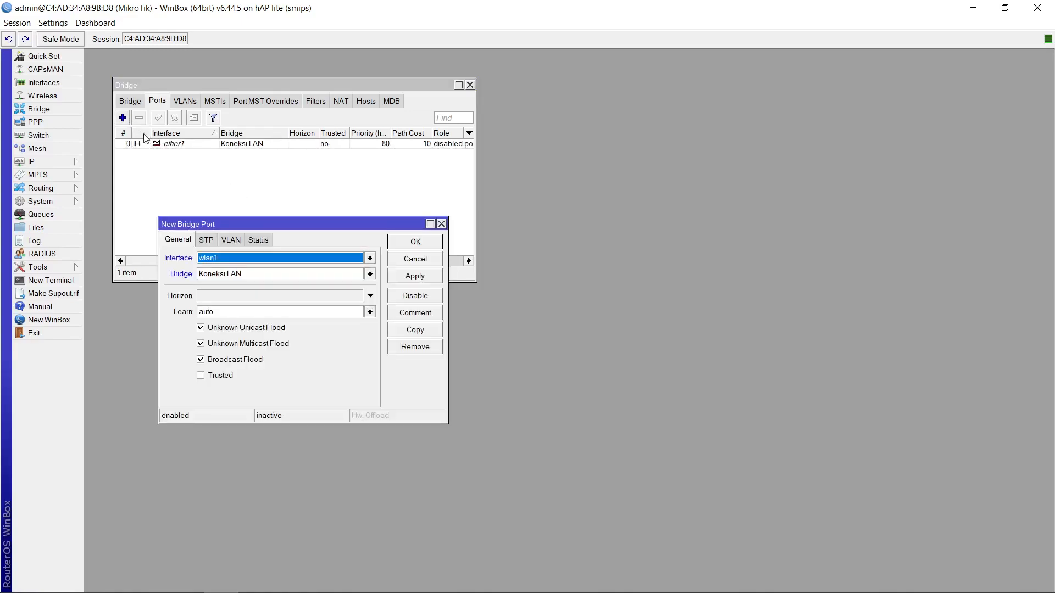
click(212, 259)
click(228, 294)
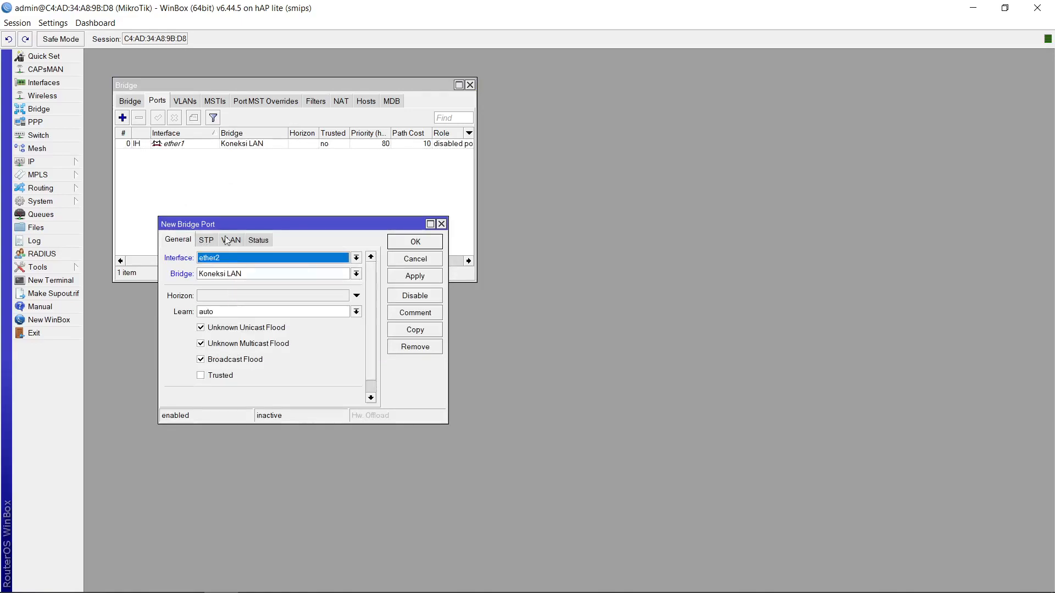
click(405, 281)
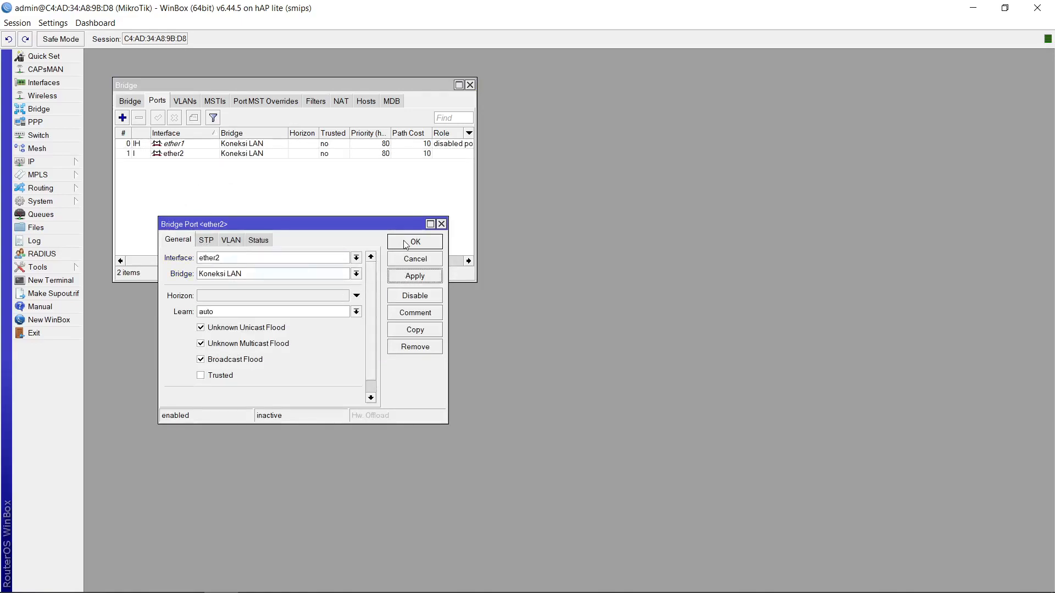
click(407, 243)
Reconnect to the router, logging in with the new user's name and account password
click(122, 118)
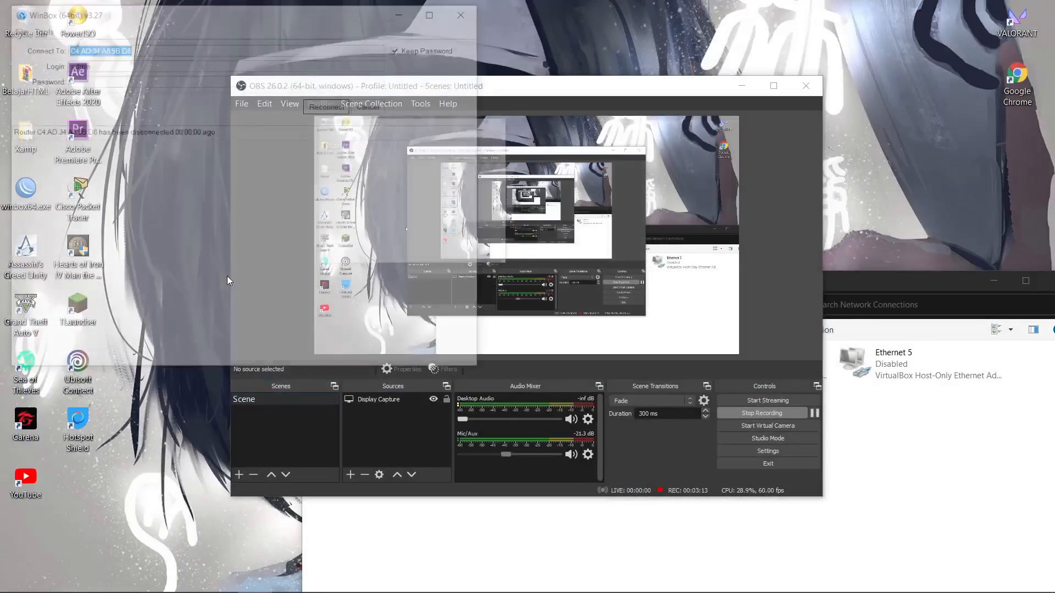
click(348, 105)
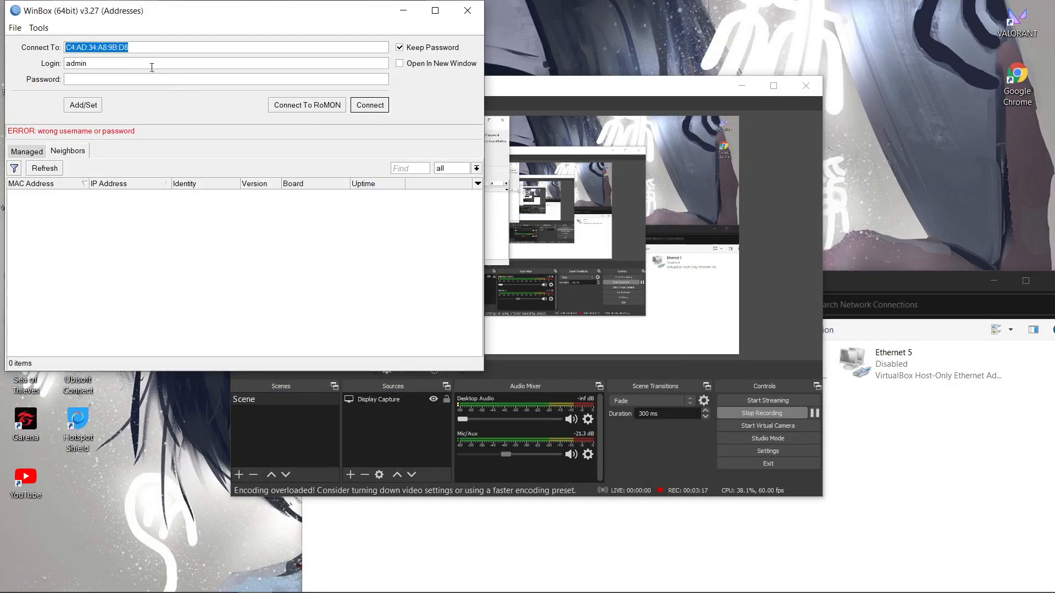
key(Tab)
text(m)
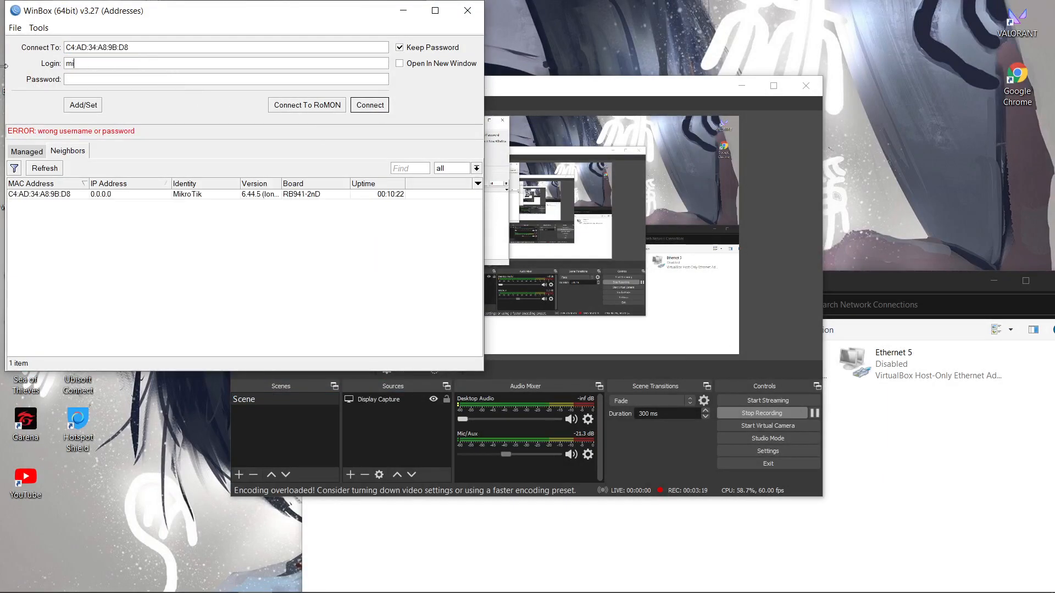
text(ahul)
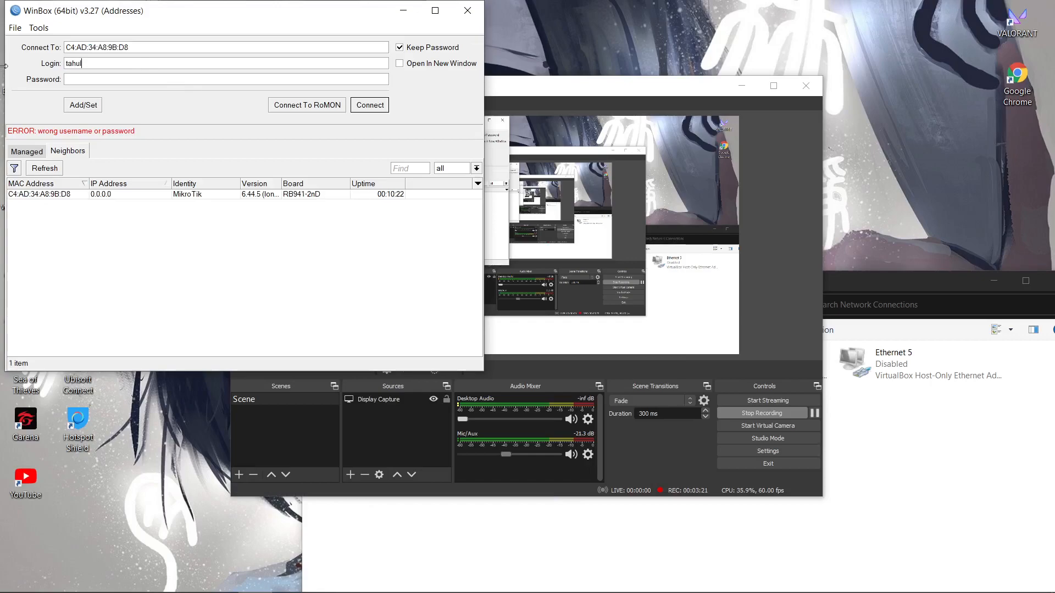
key(Tab)
text(**)
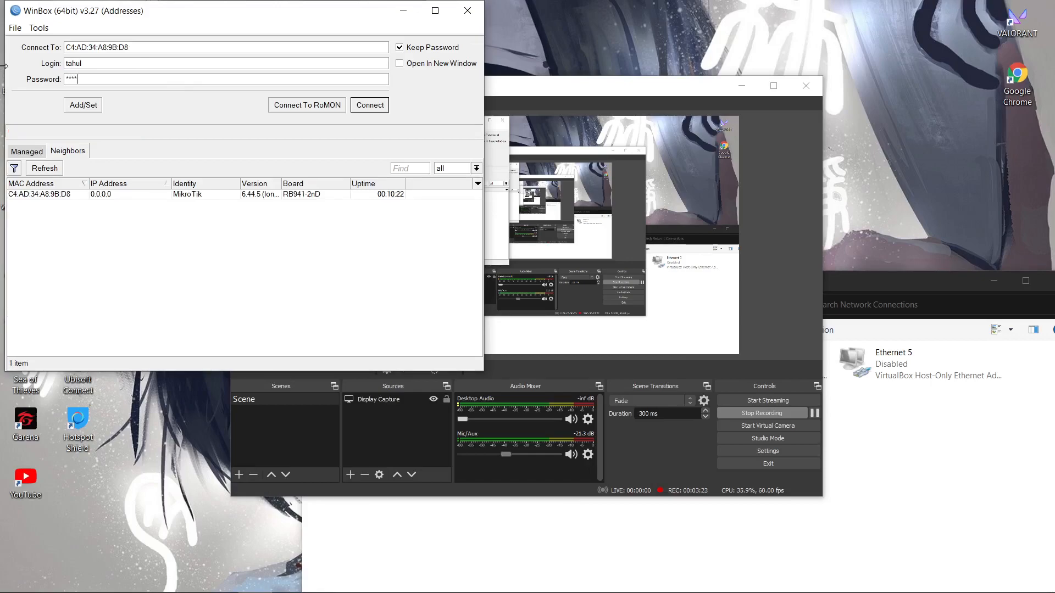
key(Return)
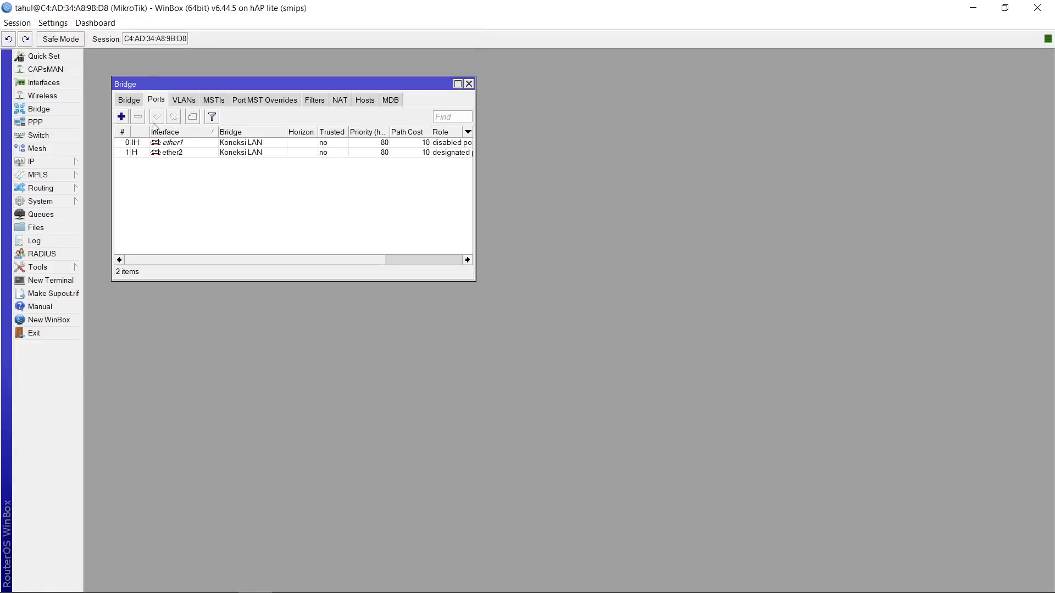
Add ether3 as a port of the Koneksi LAN bridge
click(122, 117)
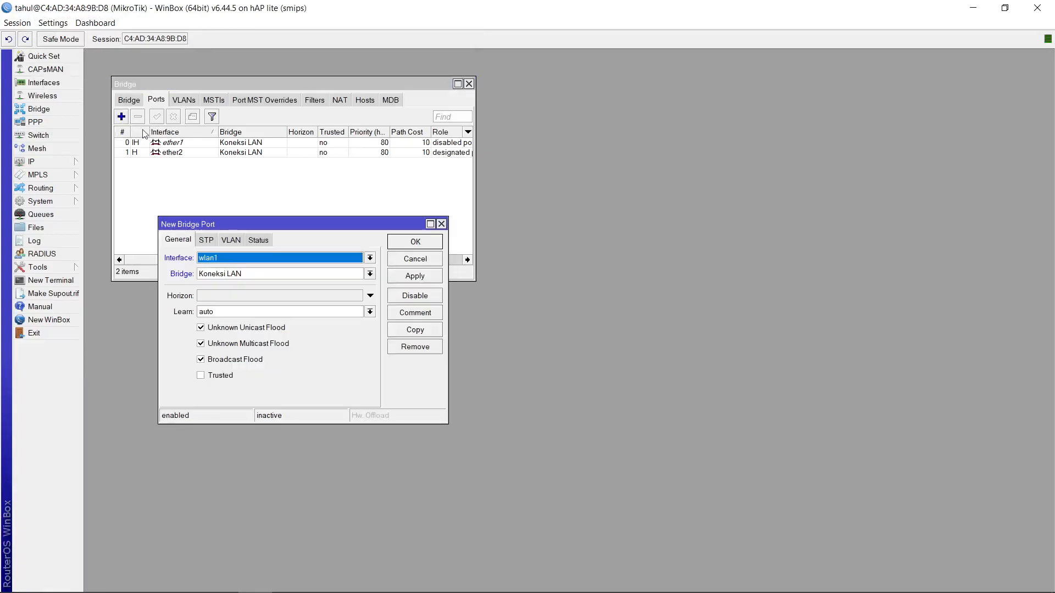
click(274, 260)
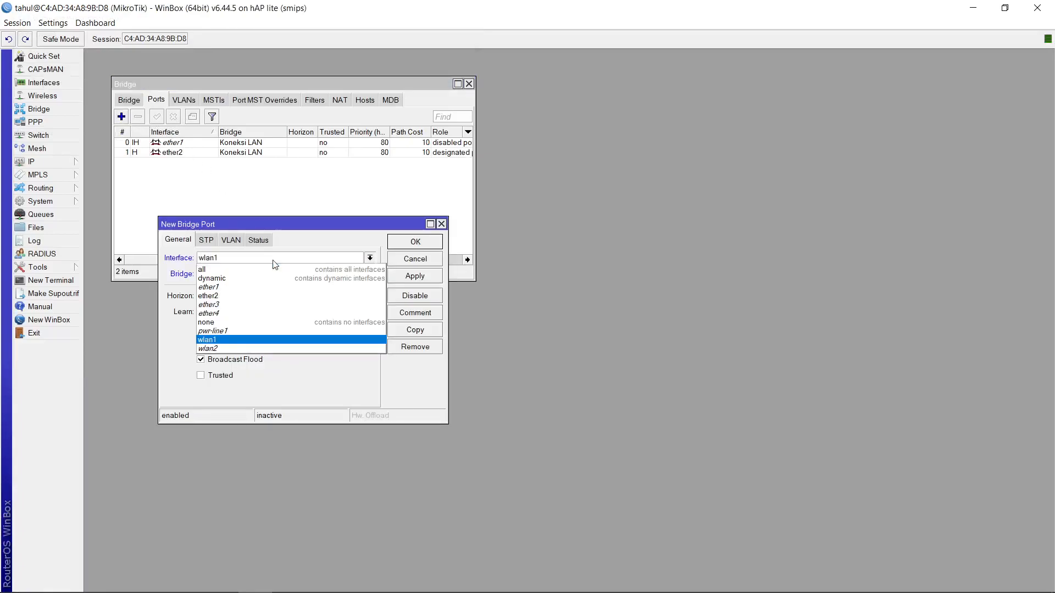
click(308, 306)
click(415, 277)
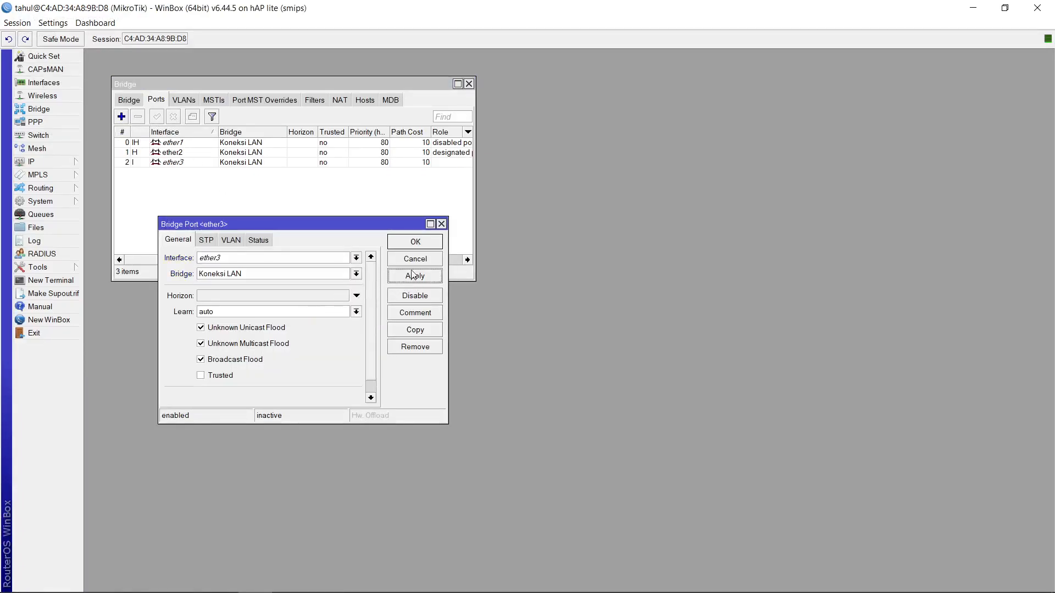
click(415, 242)
Add ether4 as a port of the Koneksi LAN bridge
click(122, 116)
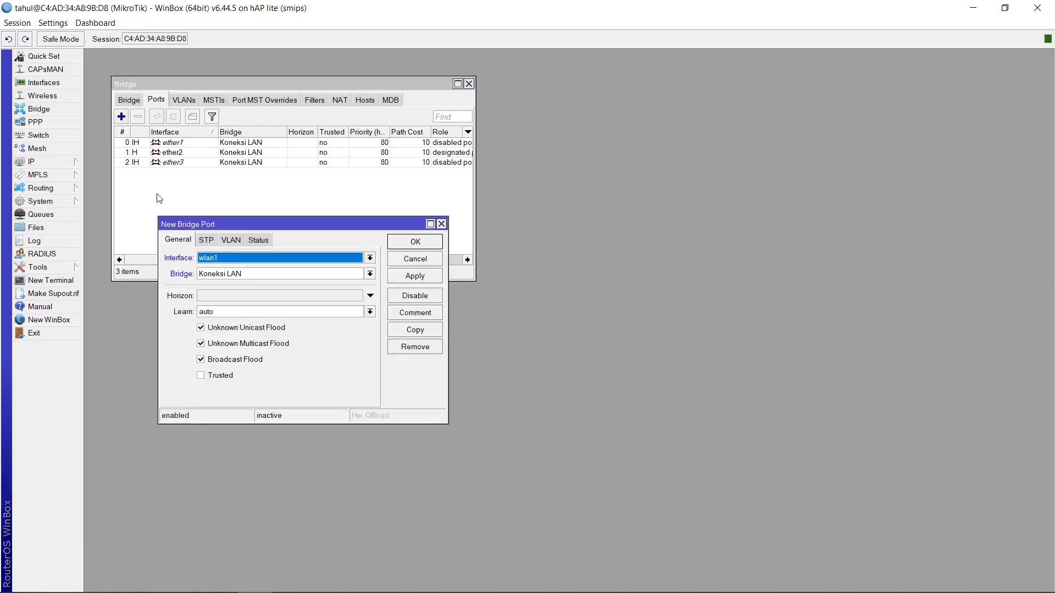
click(215, 263)
click(244, 312)
click(409, 279)
click(415, 243)
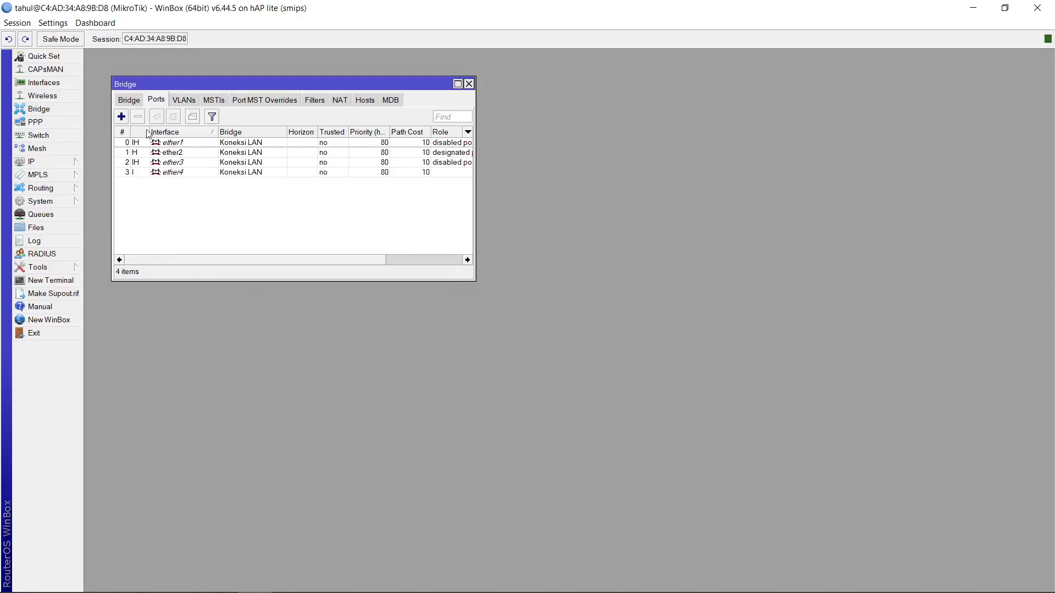
Add wlan2 as a port of the Hotspot bridge
click(123, 118)
click(204, 260)
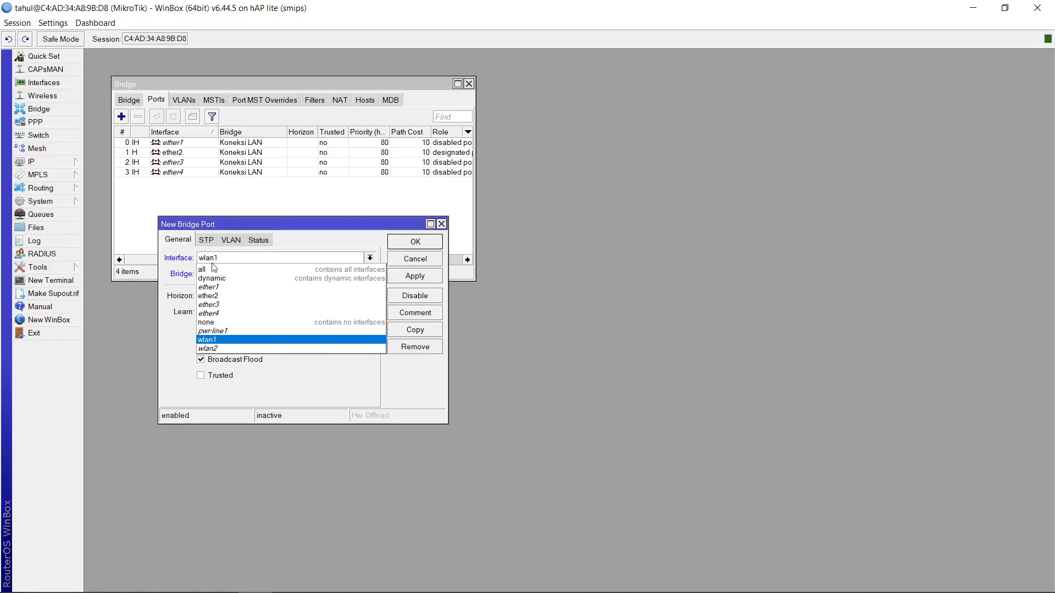
click(233, 349)
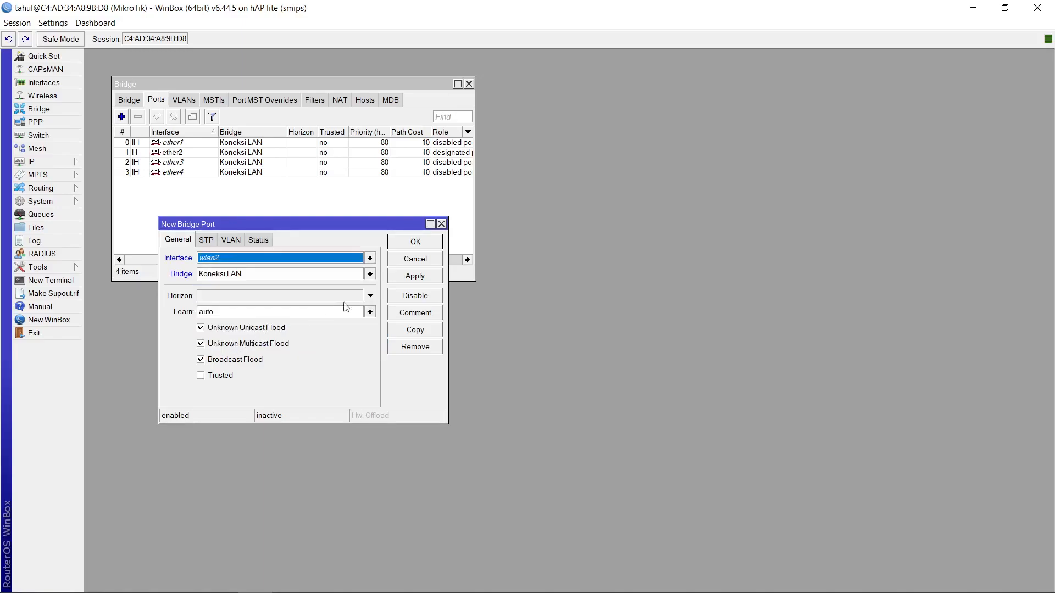
click(328, 273)
click(253, 289)
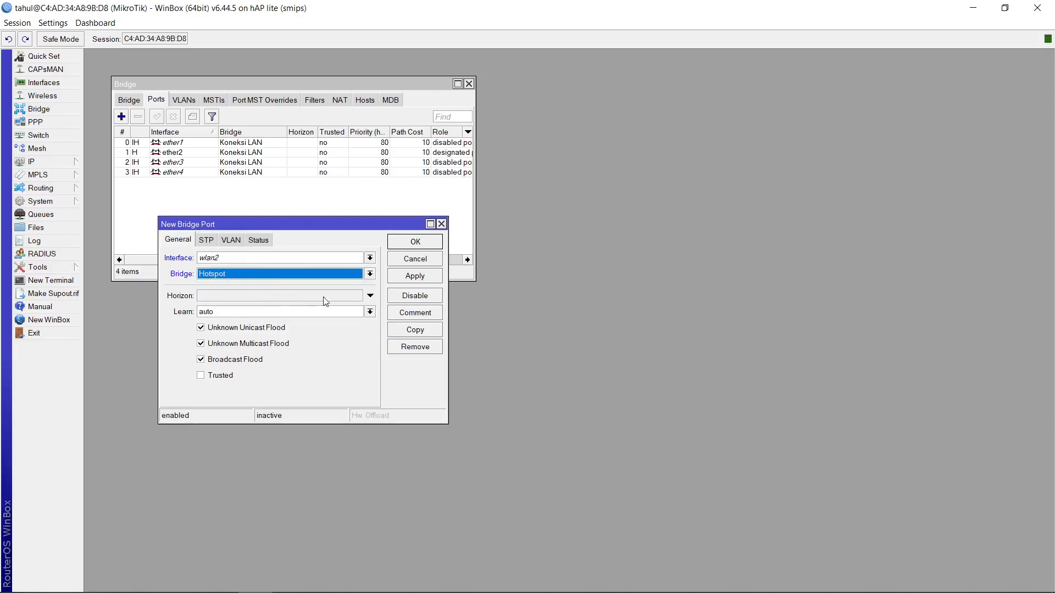
click(403, 278)
click(406, 240)
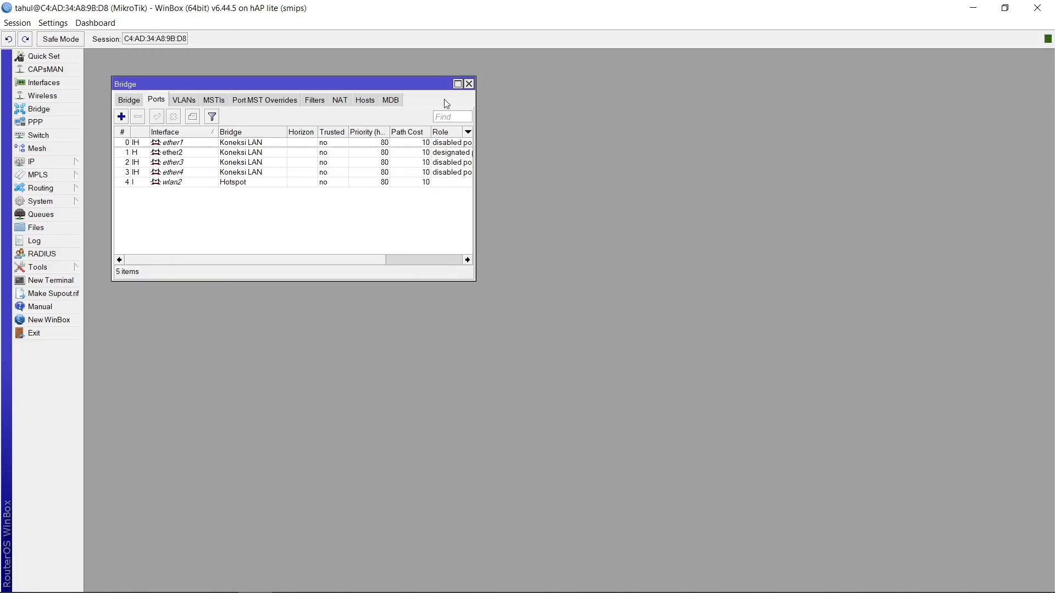
click(469, 84)
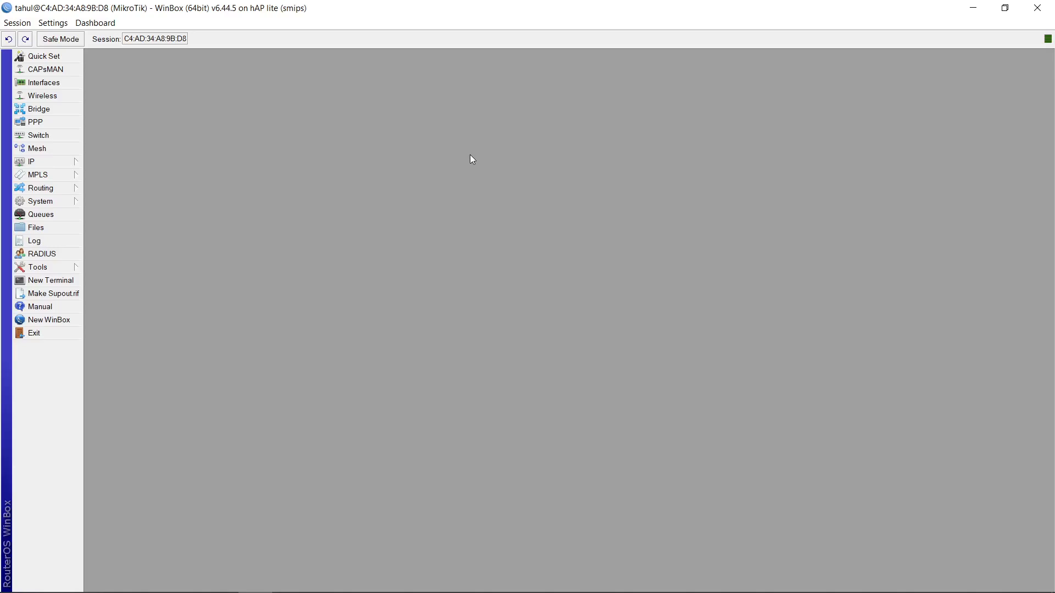
Add the IP address 192.168.3.1/24 on the Hotspot interface
mouse_move(80, 161)
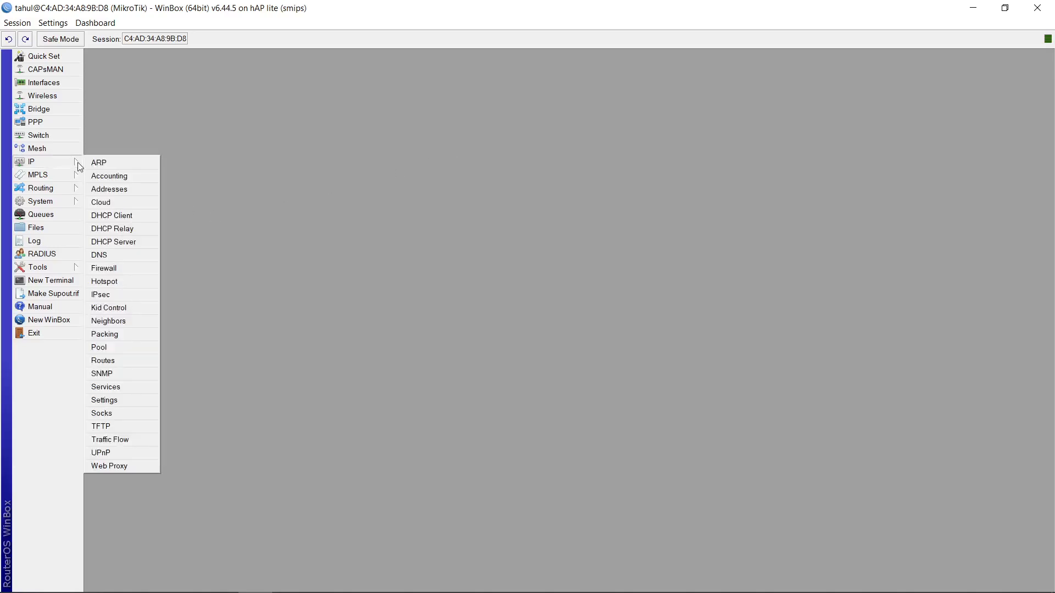
click(101, 193)
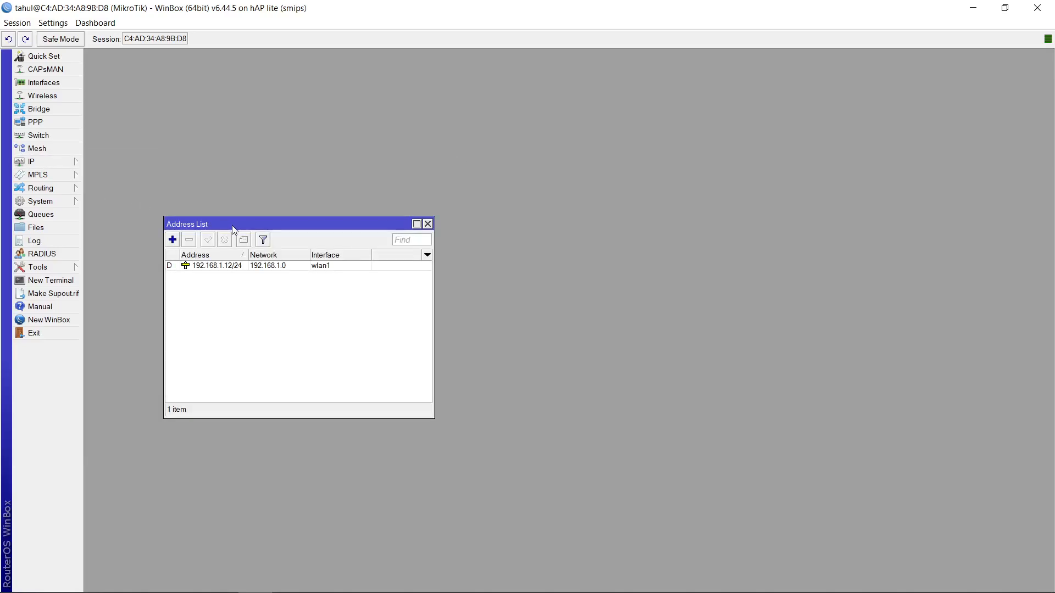
click(172, 240)
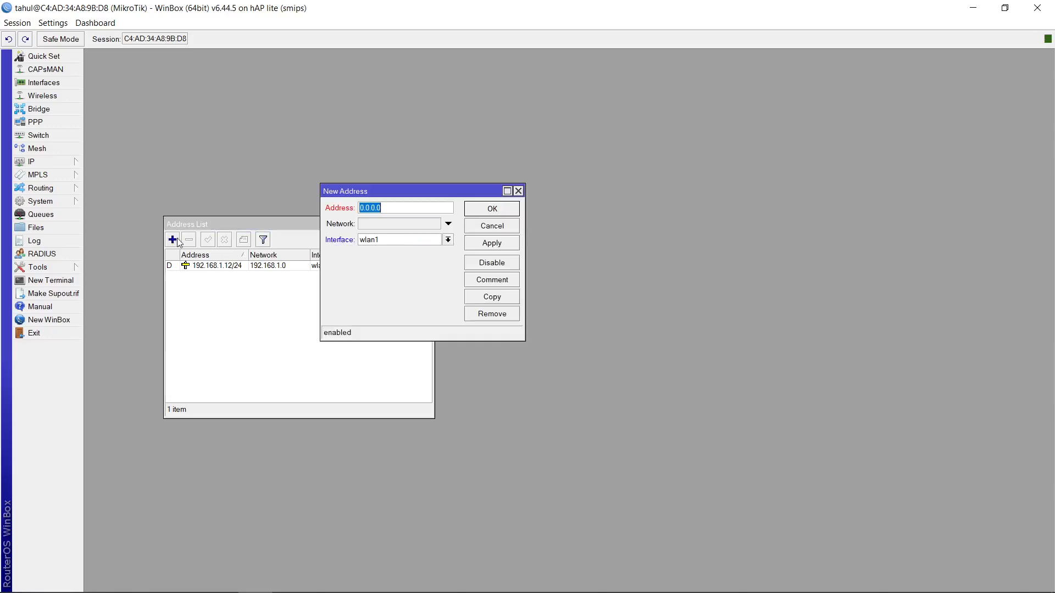
text(192)
text(.168.3.1/24)
click(396, 248)
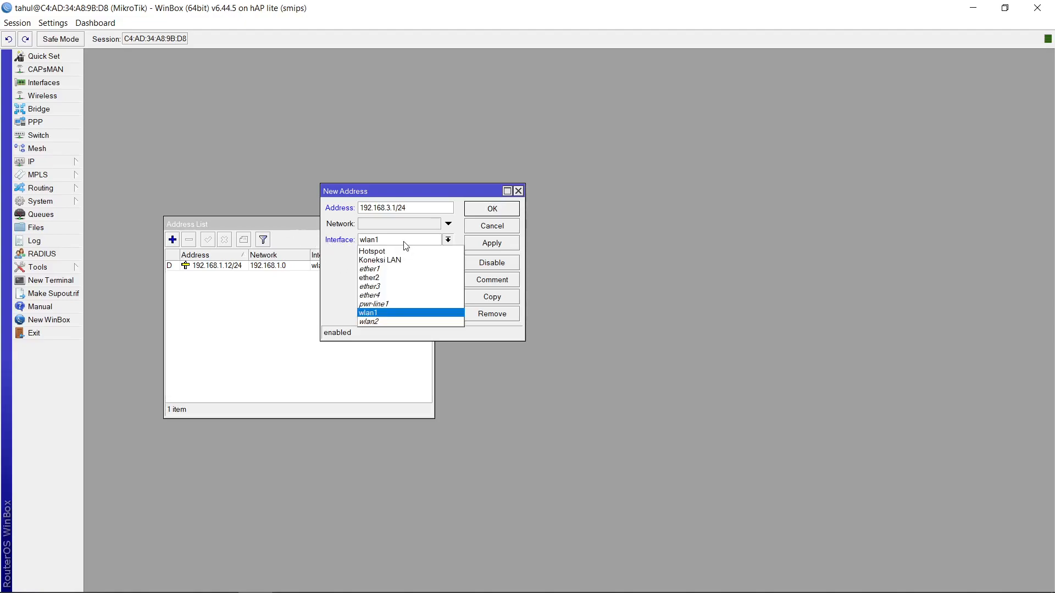
click(406, 251)
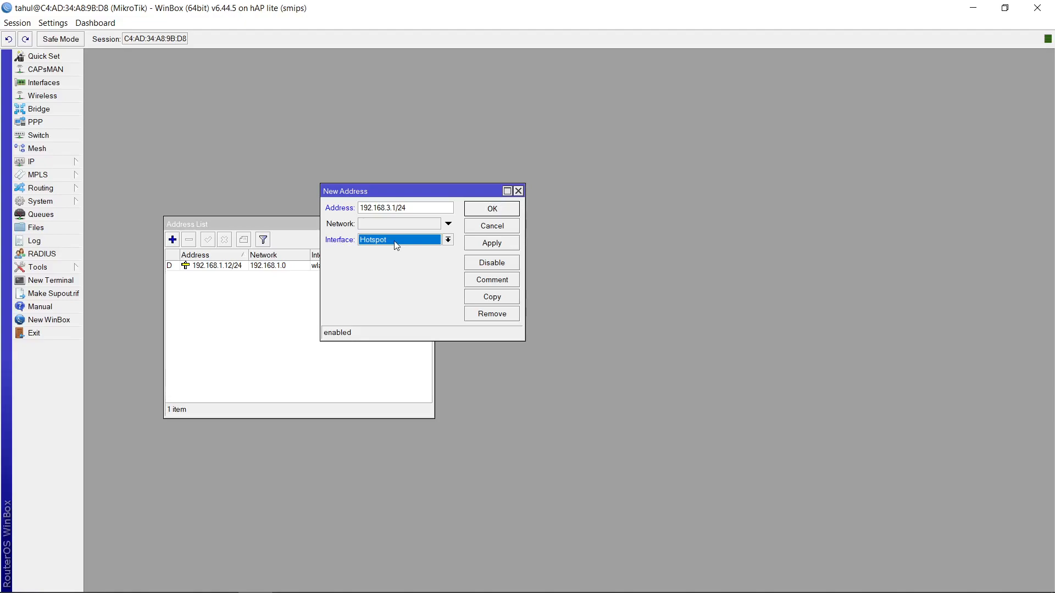
click(507, 243)
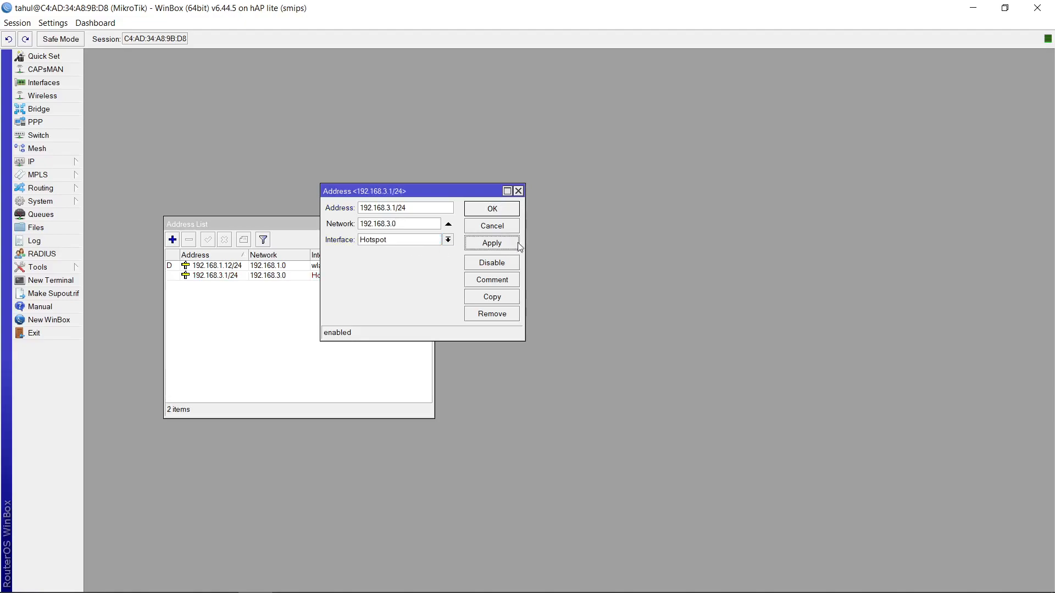
click(509, 207)
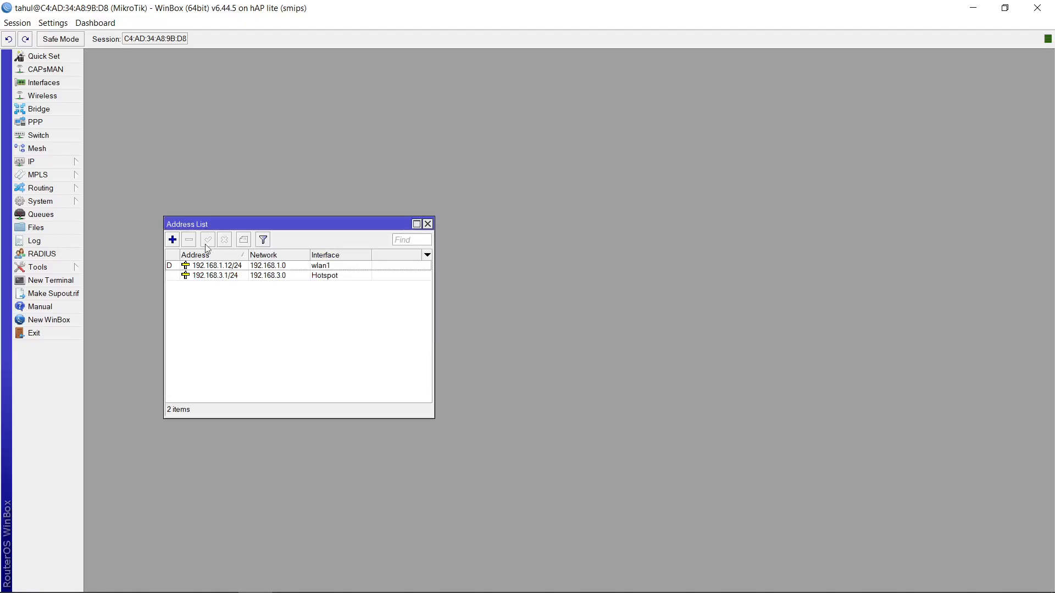
click(172, 240)
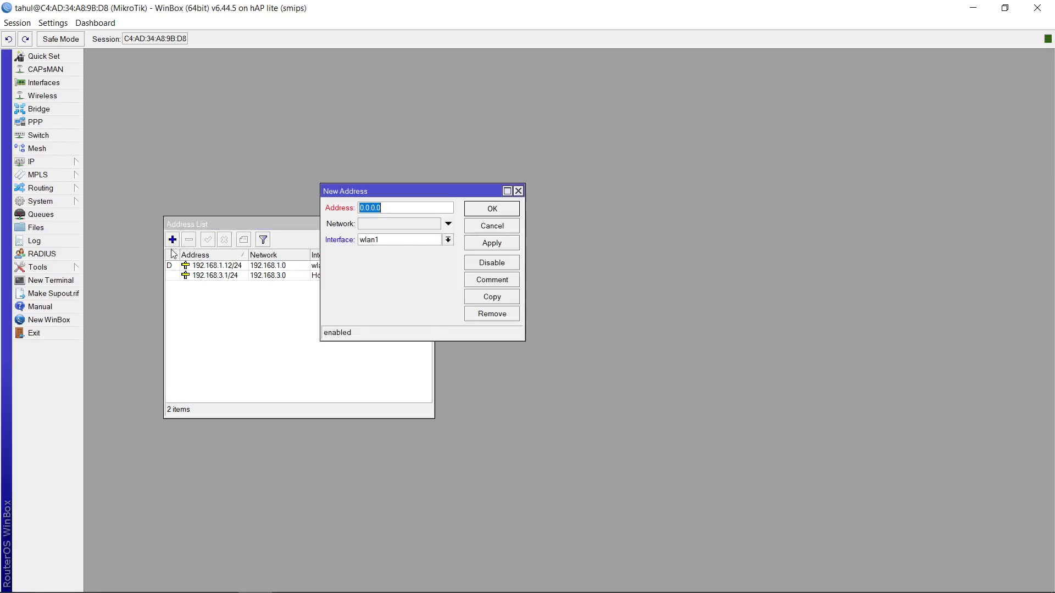
text(192.168.5.1/26)
click(399, 240)
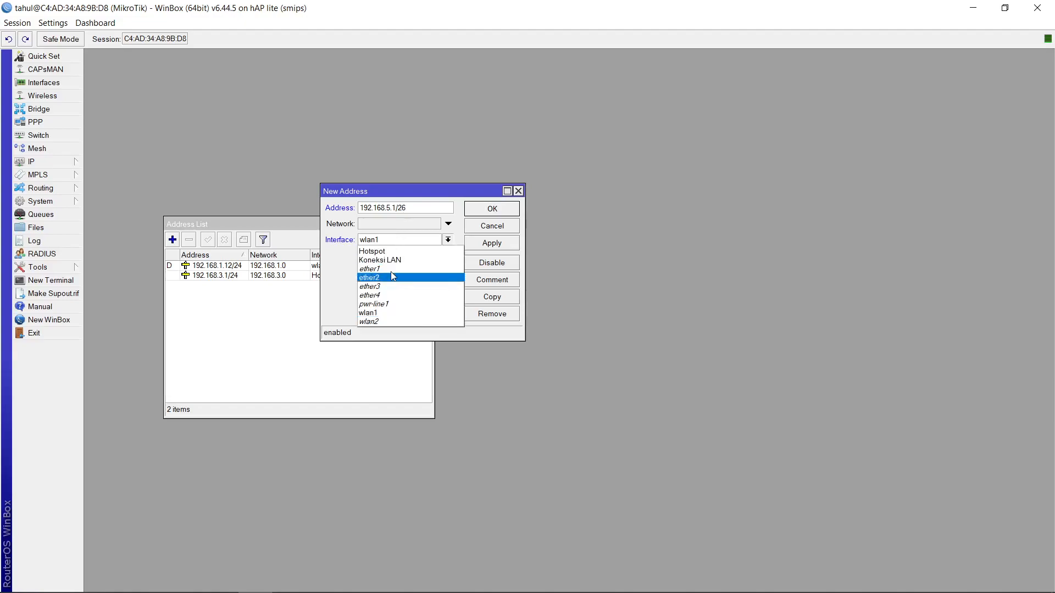
click(403, 250)
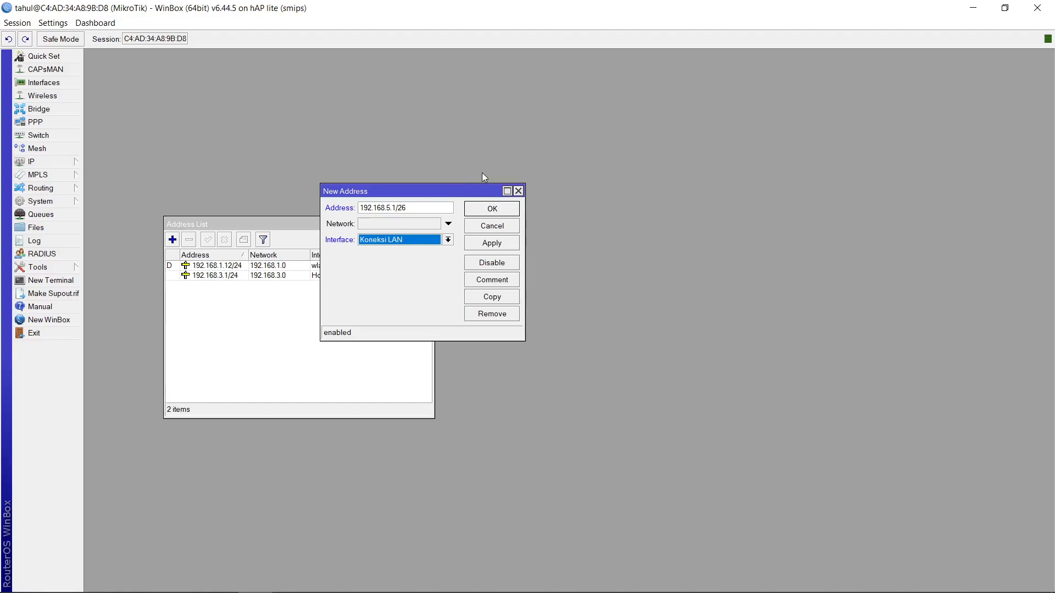
click(493, 227)
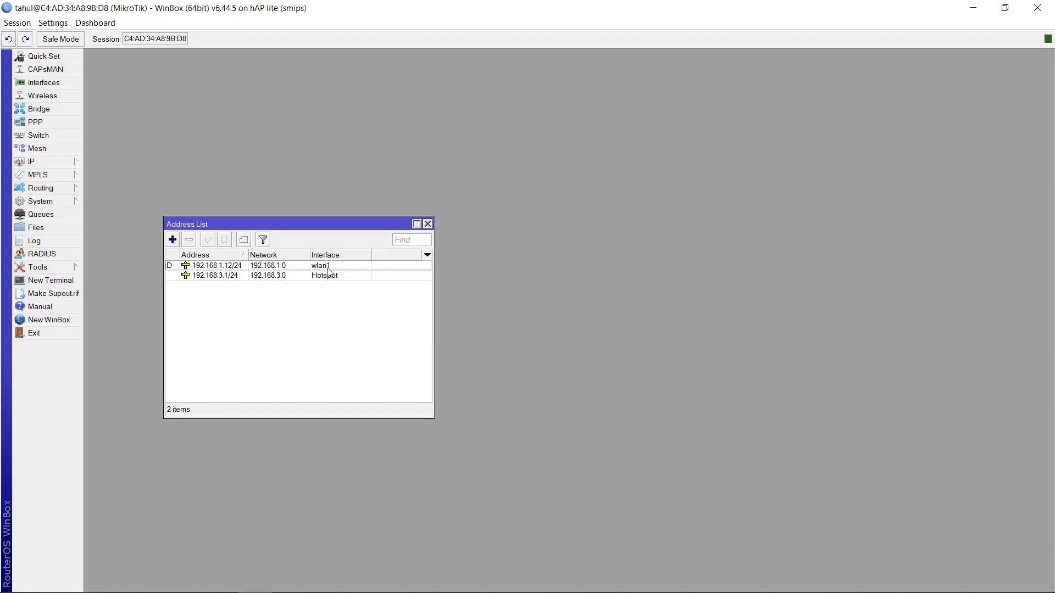
Replace the 192.168.3.1/24 address with a new 192.168.3.1/24 address assigned to the Koneksi LAN interface
click(252, 275)
click(189, 239)
click(172, 240)
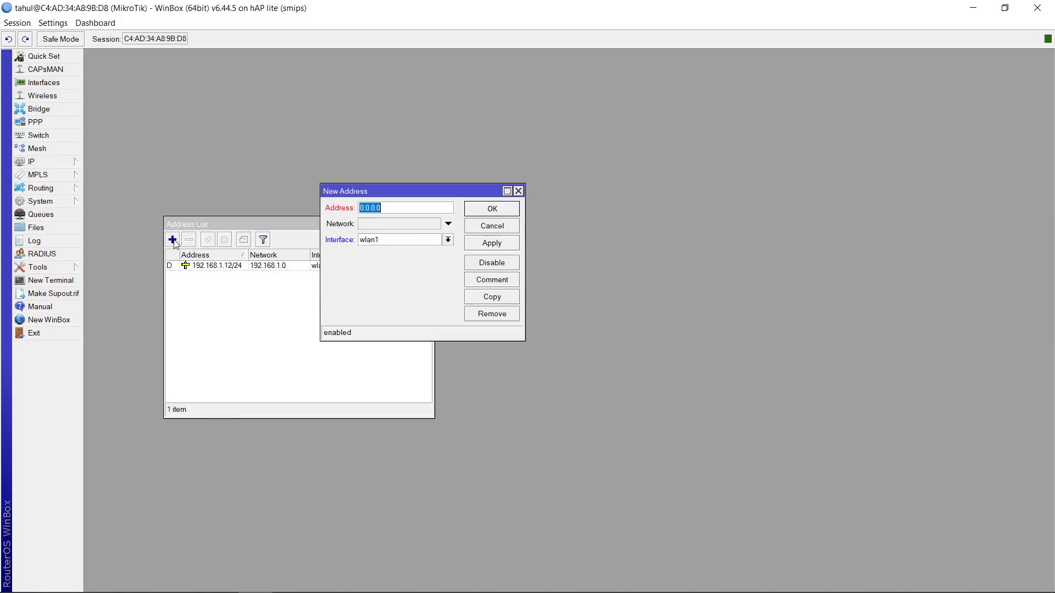
text(192)
text(.1)
text(8)
key(BackSpace)
text(68.3.1/24)
click(448, 241)
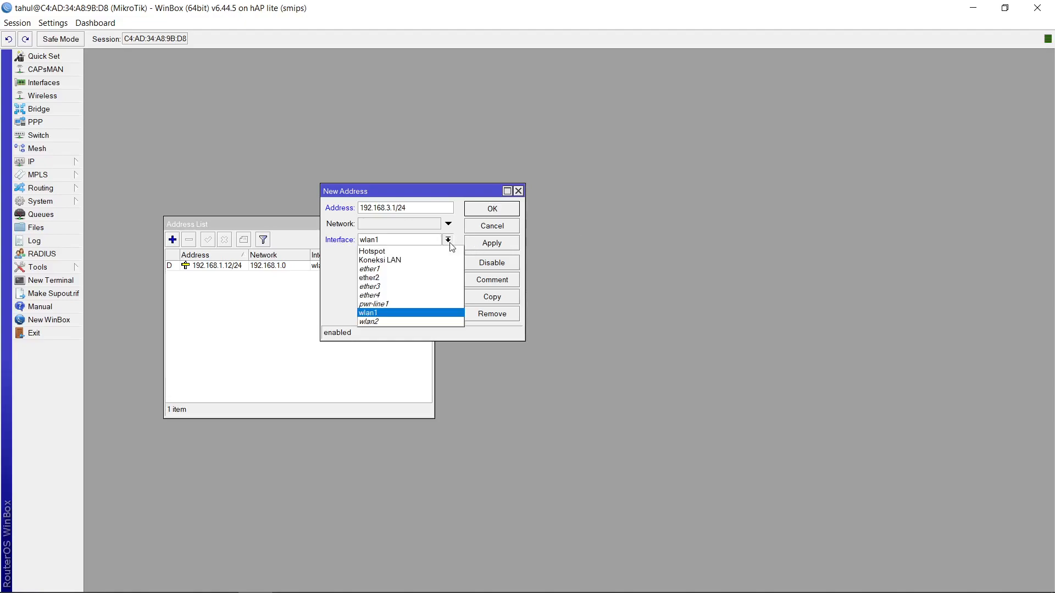
click(440, 260)
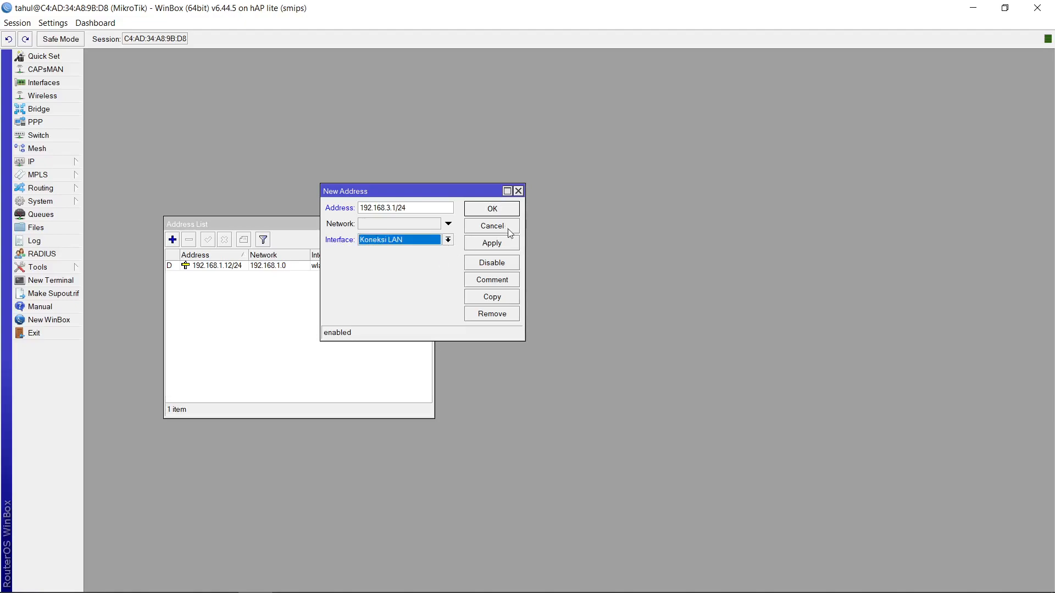
click(506, 242)
click(476, 210)
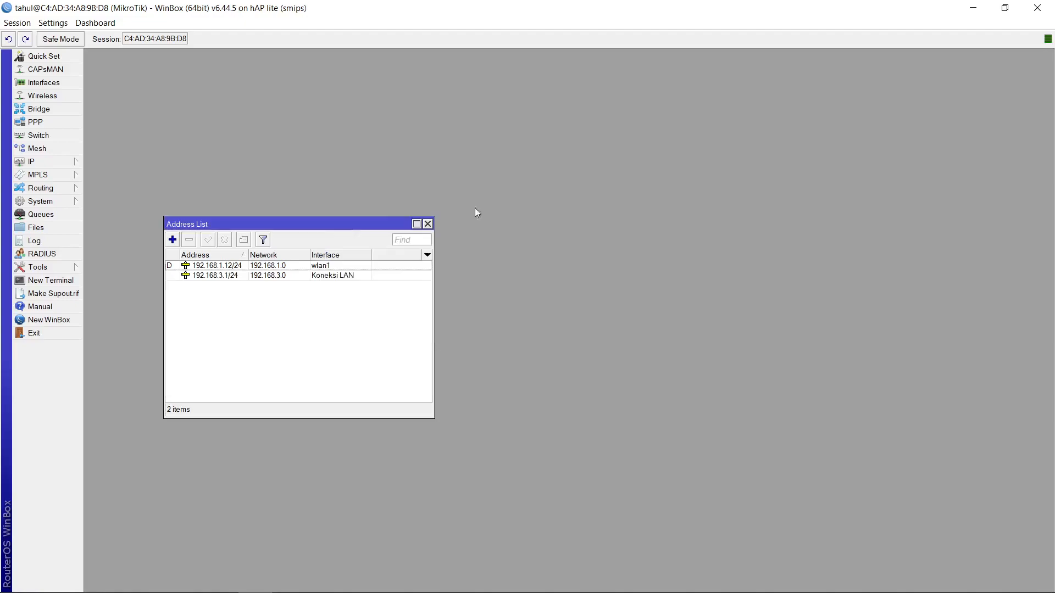
Add the IP address 192.168.5.1/26 on the Hotspot interface and close the address list
click(173, 240)
text(1)
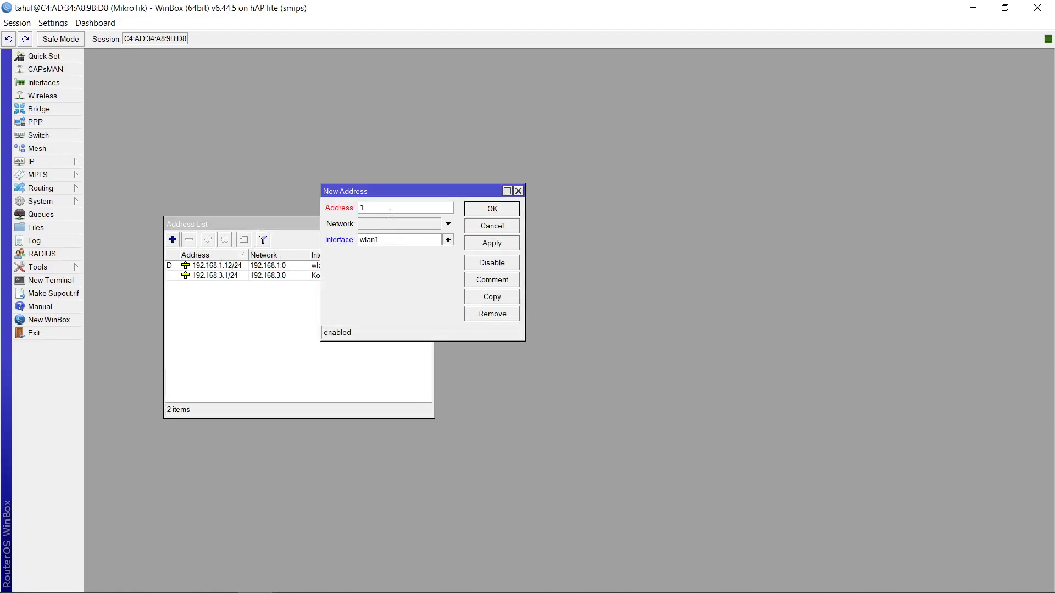
text(92.168.5.1/26)
click(448, 239)
click(416, 252)
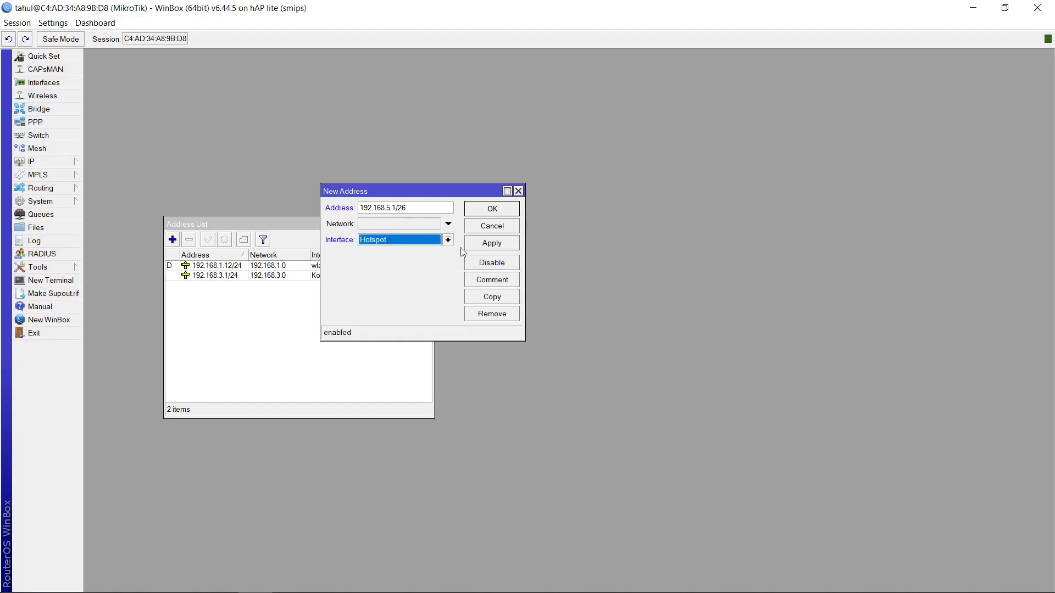
click(485, 245)
click(505, 209)
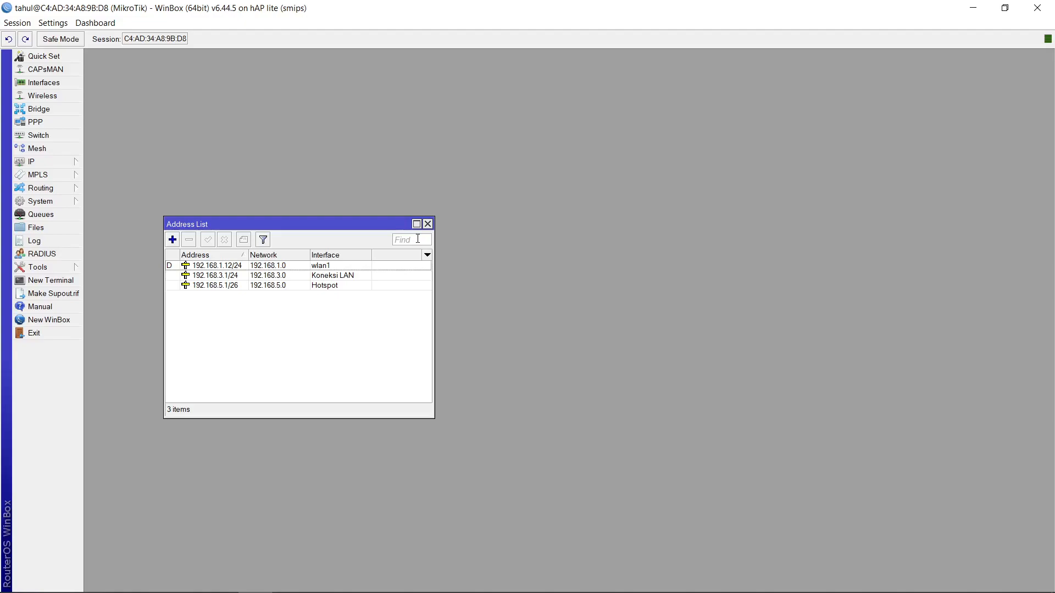
click(428, 224)
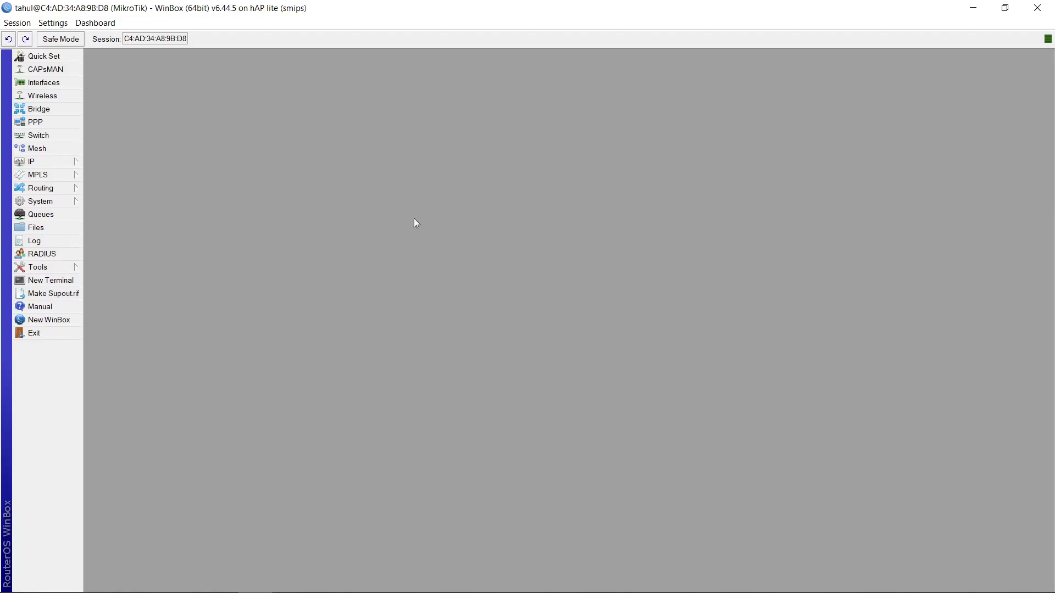
Run DHCP Setup to create a DHCP server on the Koneksi LAN interface, accepting the default settings
click(59, 161)
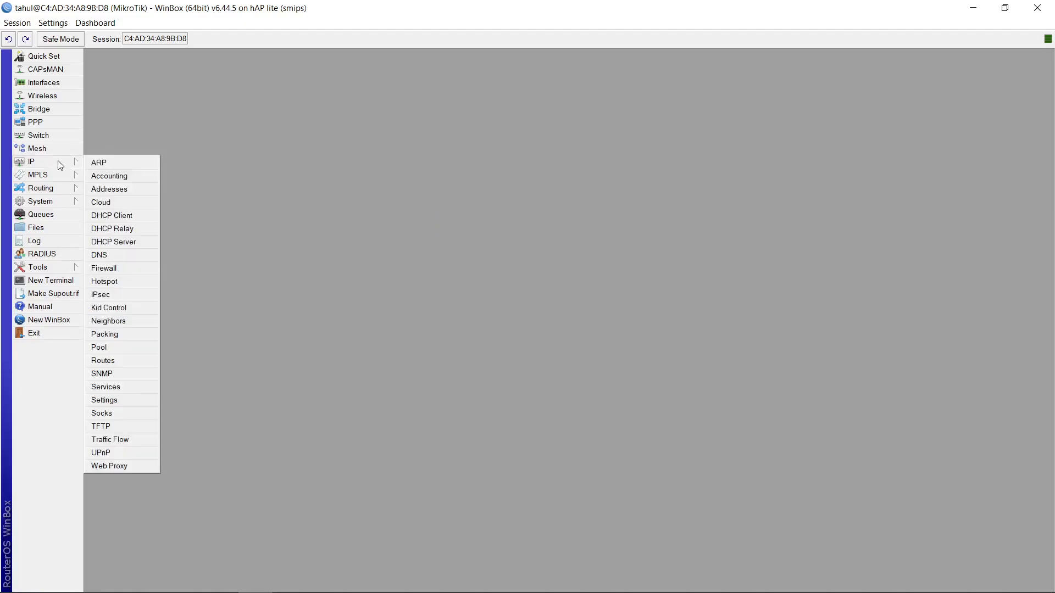
click(111, 243)
click(299, 119)
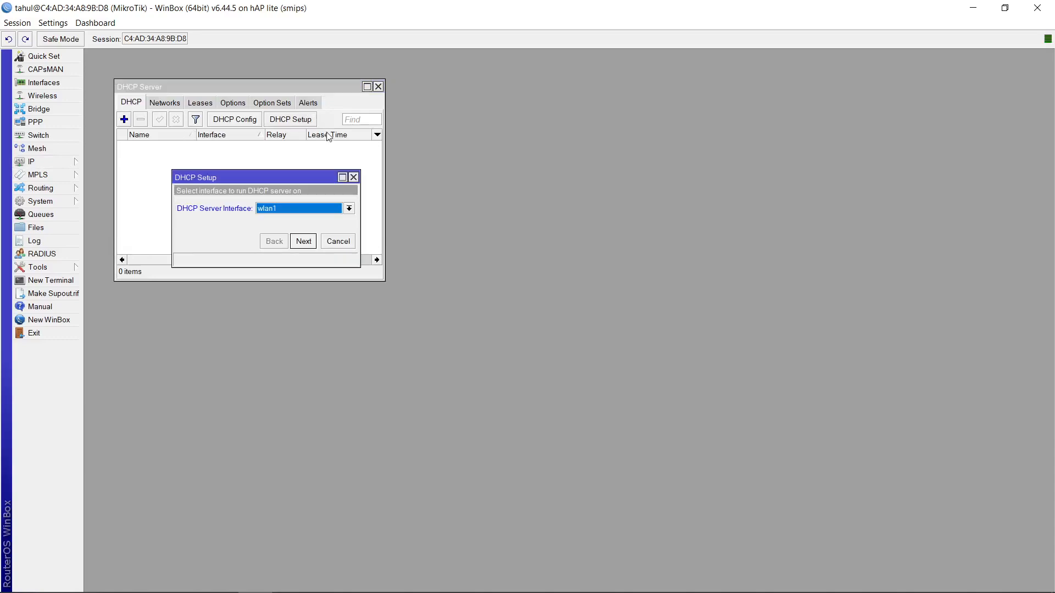
click(321, 213)
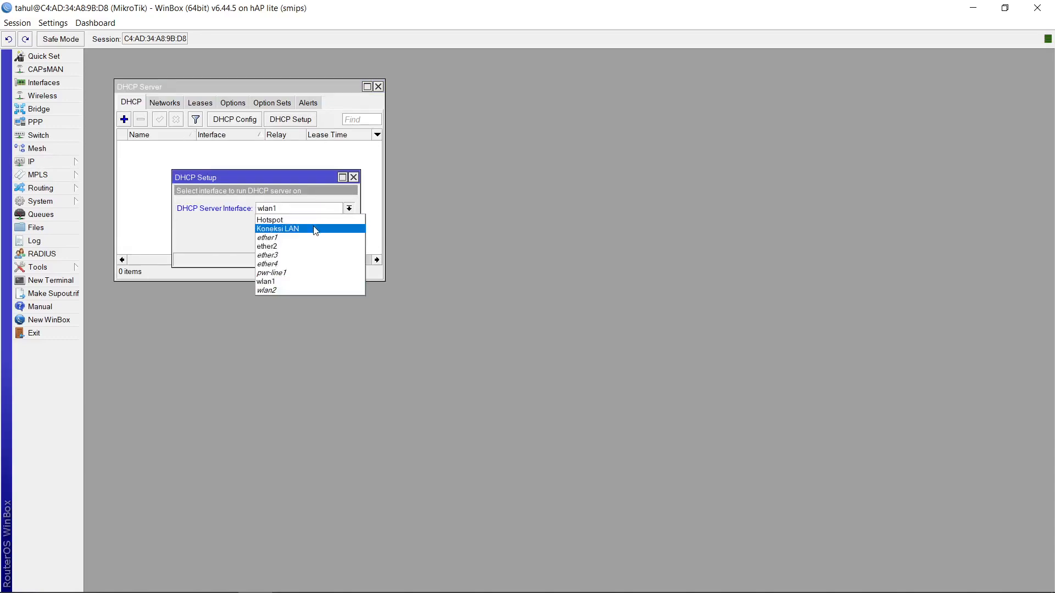
click(317, 229)
click(316, 245)
click(316, 245)
click(316, 245)
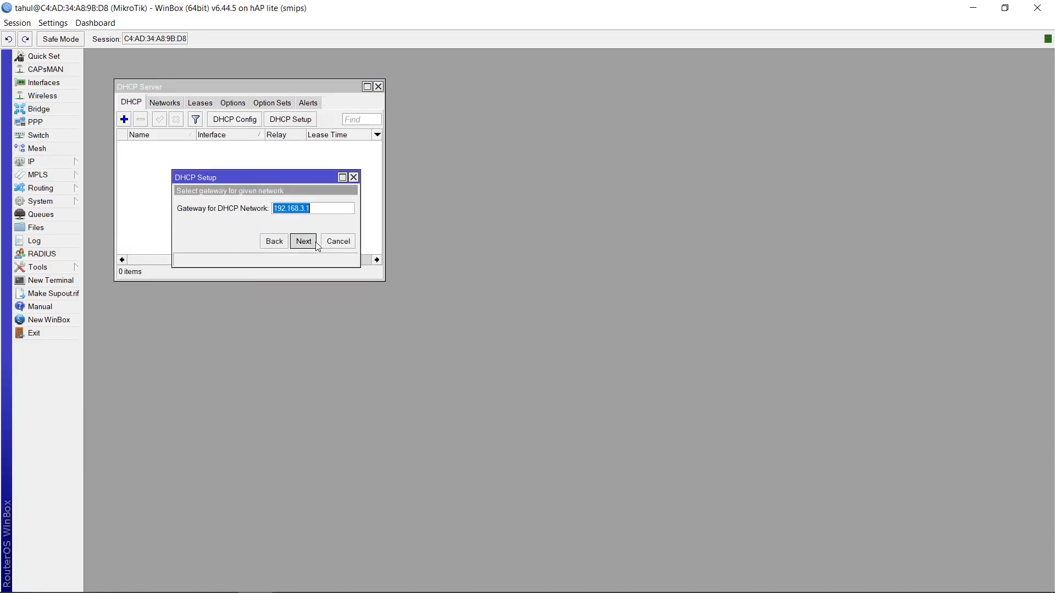
click(316, 245)
click(316, 245)
click(317, 245)
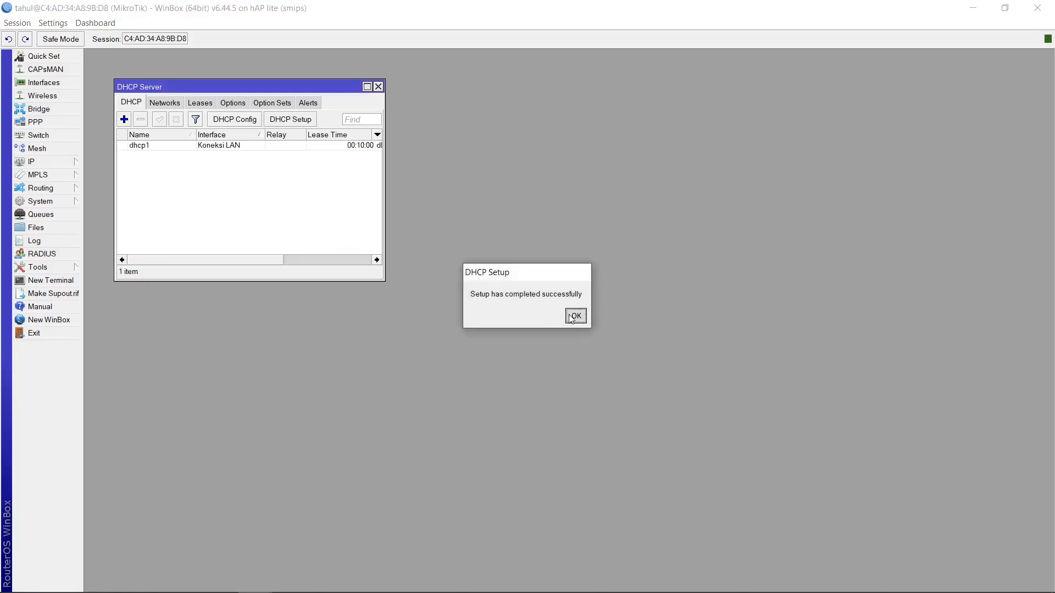
click(575, 316)
Run DHCP Setup again to create a DHCP server on the Hotspot interface with default settings
click(290, 119)
click(293, 208)
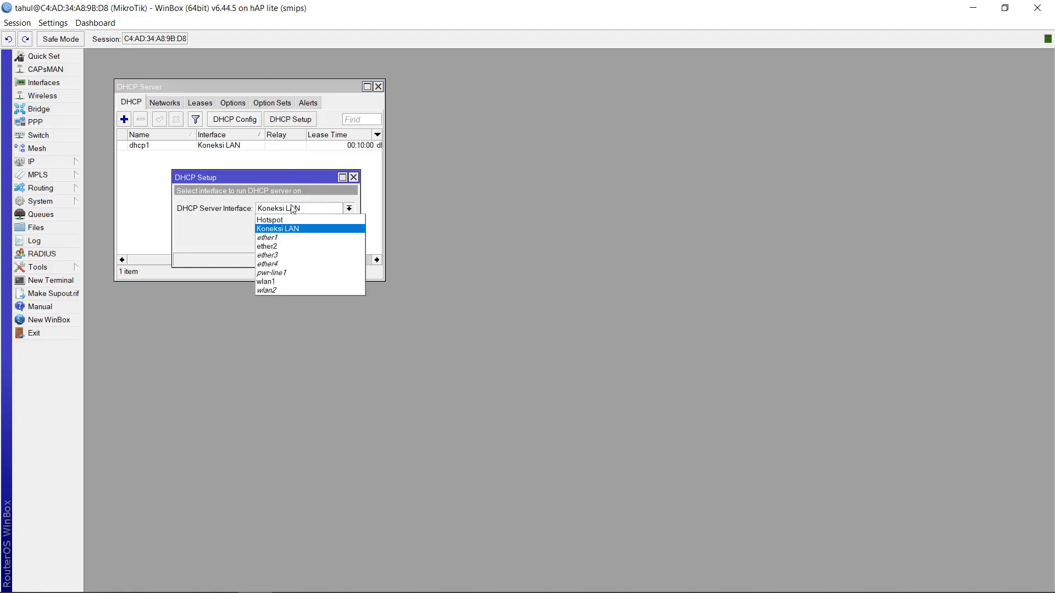
click(294, 219)
click(304, 245)
click(305, 245)
click(305, 245)
click(305, 245)
click(305, 245)
click(304, 245)
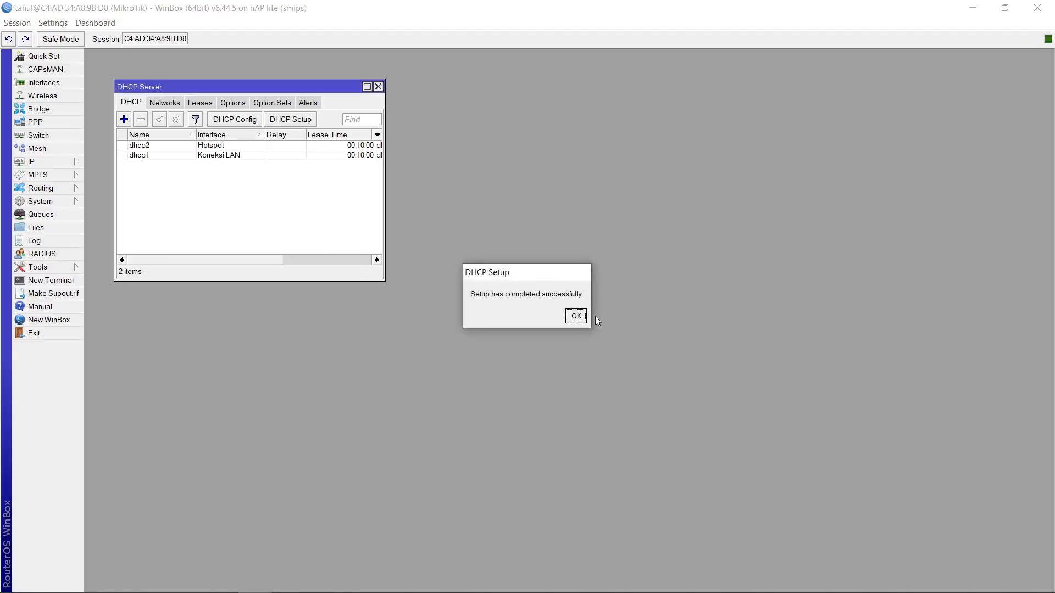
click(577, 317)
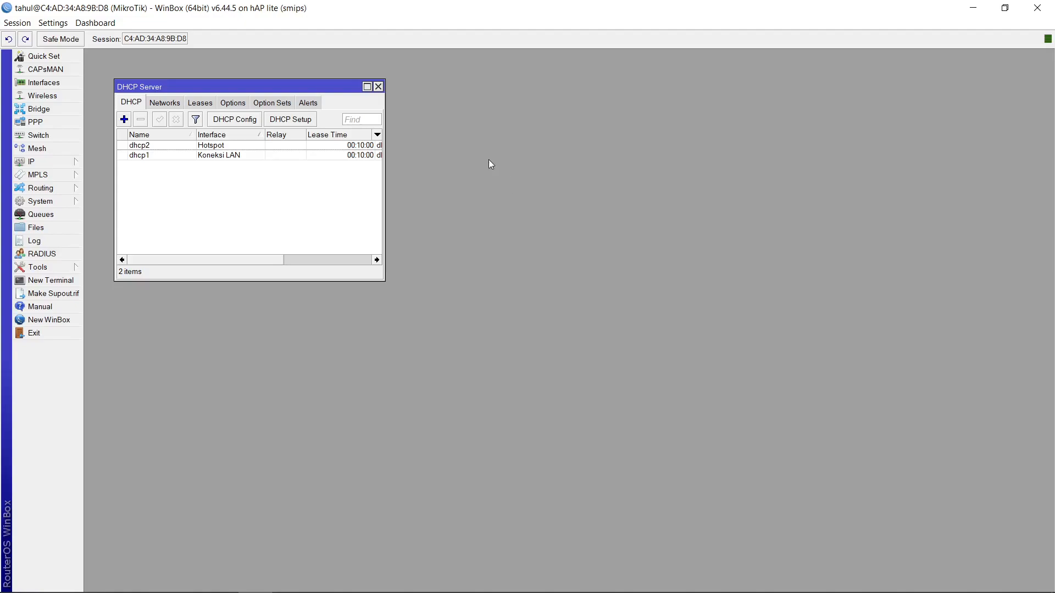
click(378, 86)
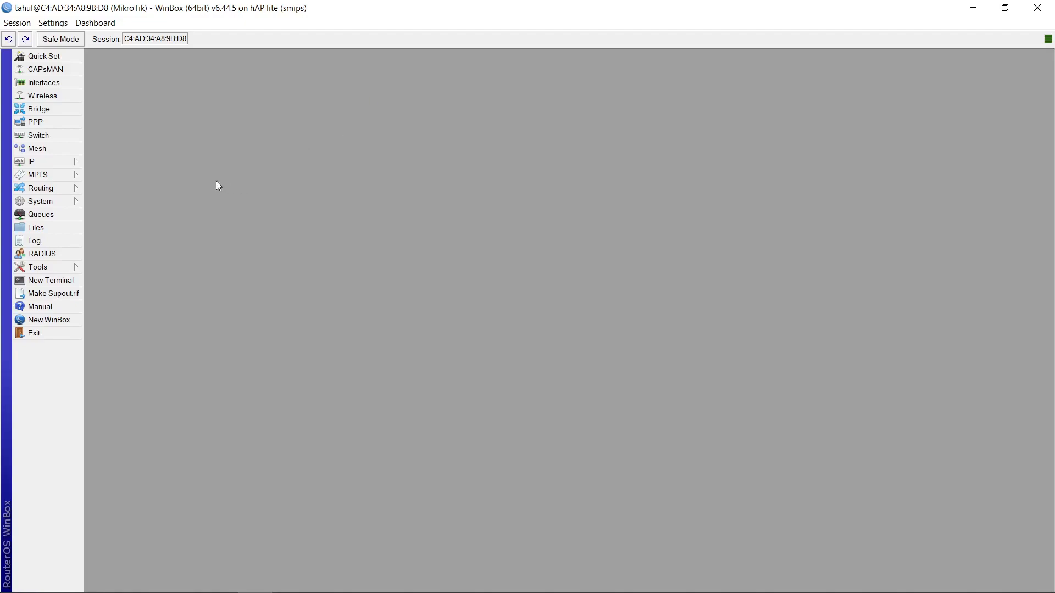
Add a firewall NAT rule with chain srcnat, out interface wlan1 and action masquerade
click(74, 160)
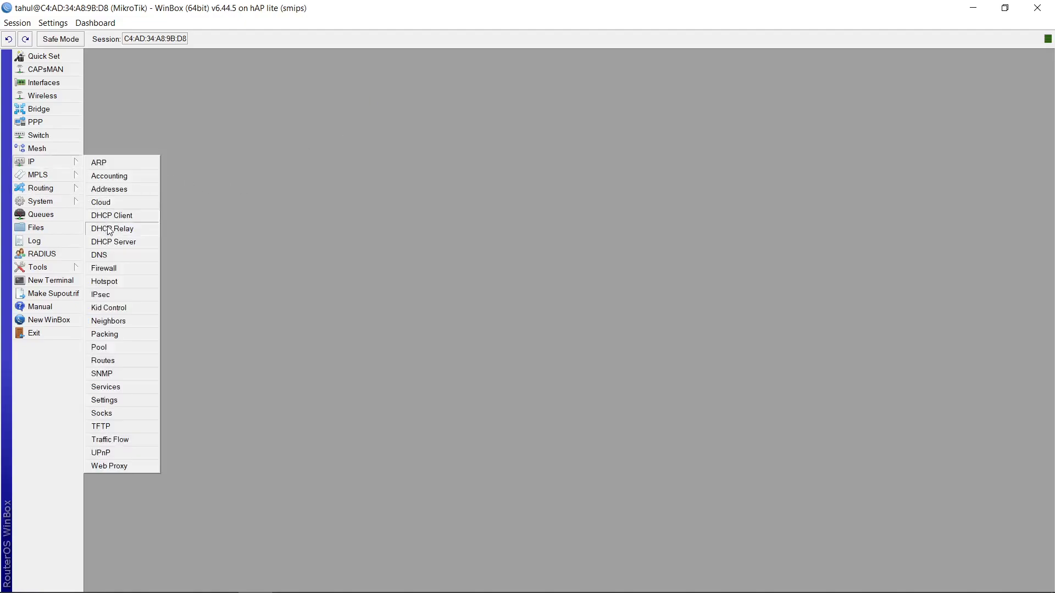
click(120, 268)
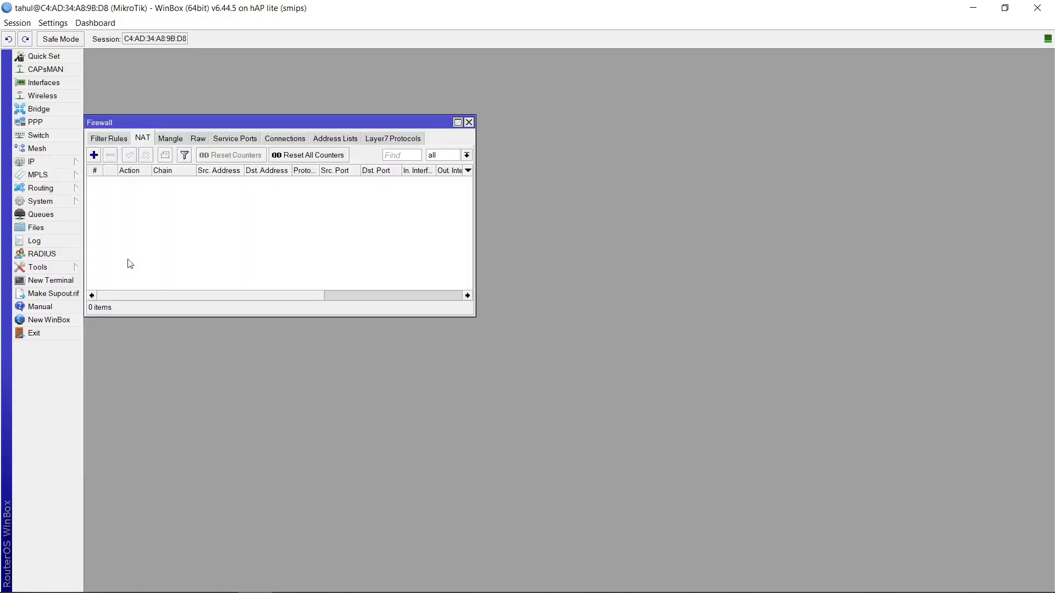
click(94, 155)
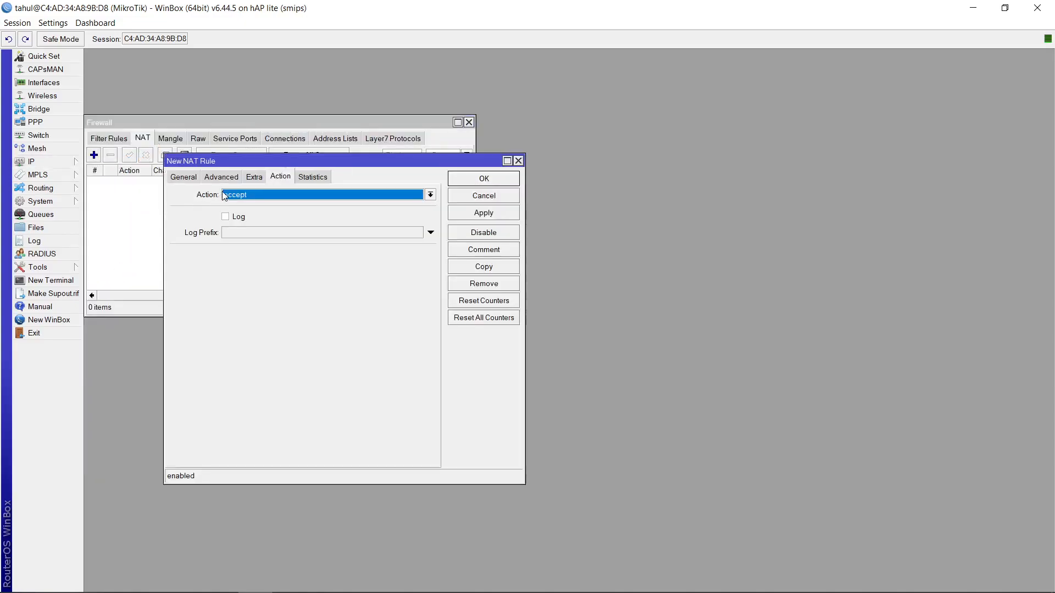
click(186, 176)
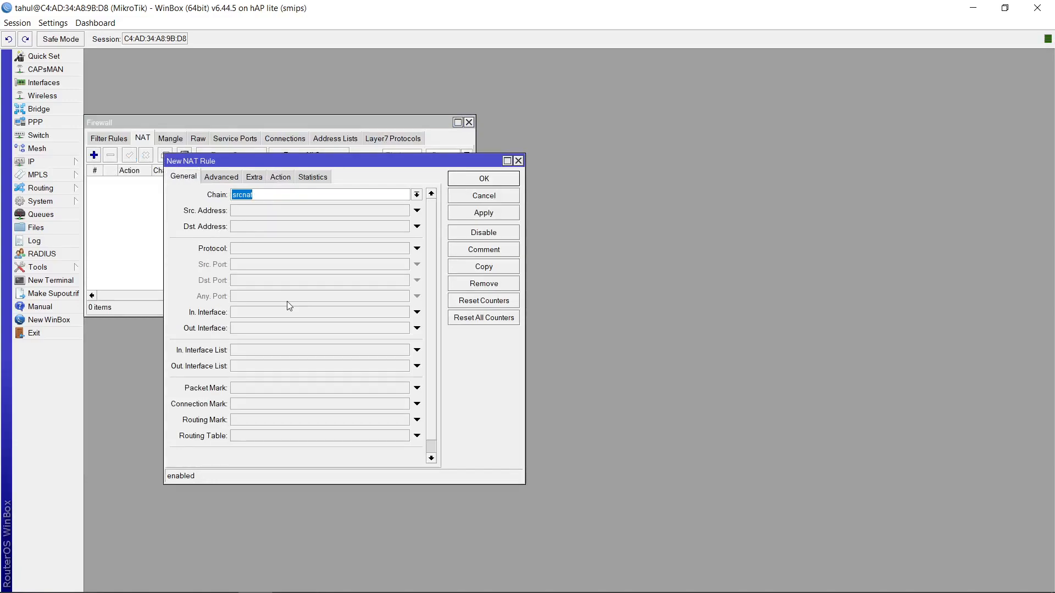
click(274, 329)
click(280, 177)
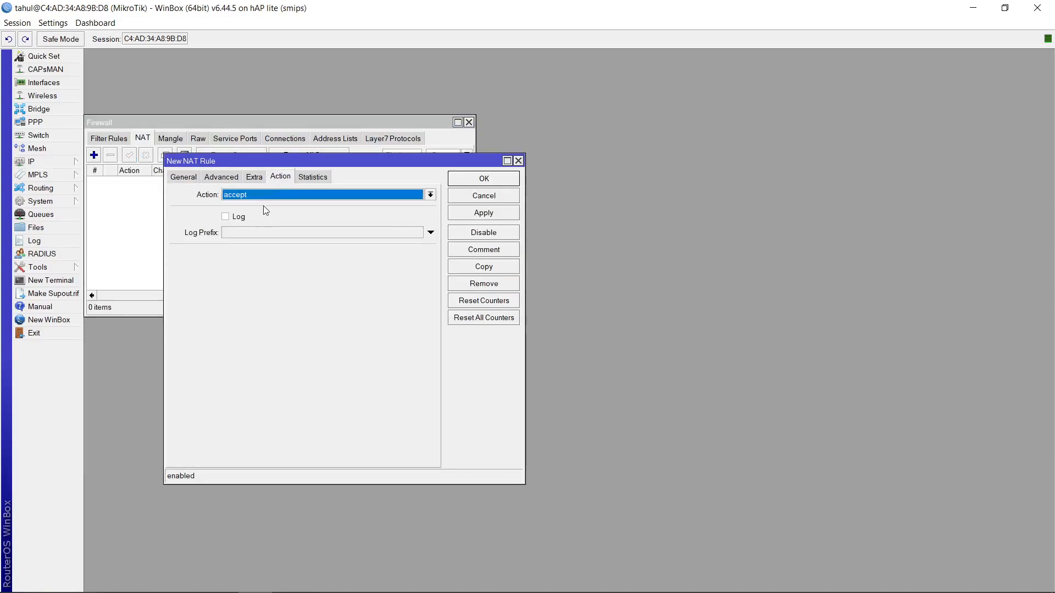
click(266, 195)
click(250, 268)
click(464, 218)
click(478, 182)
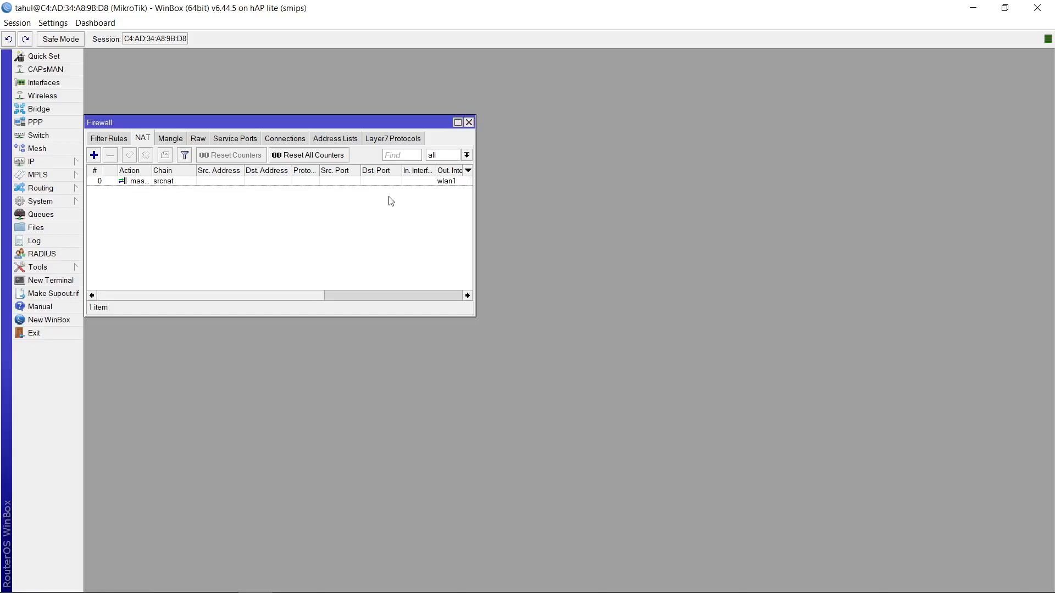
click(468, 122)
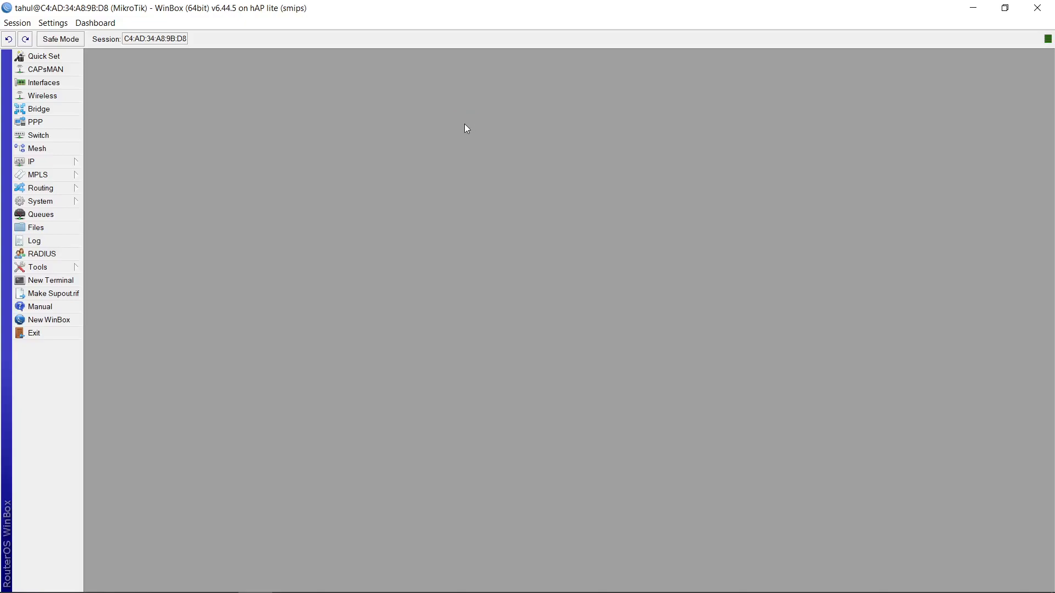
Set the router's DNS servers to 8.8.8.8 and 8.8.4.4 and allow remote requests
click(67, 164)
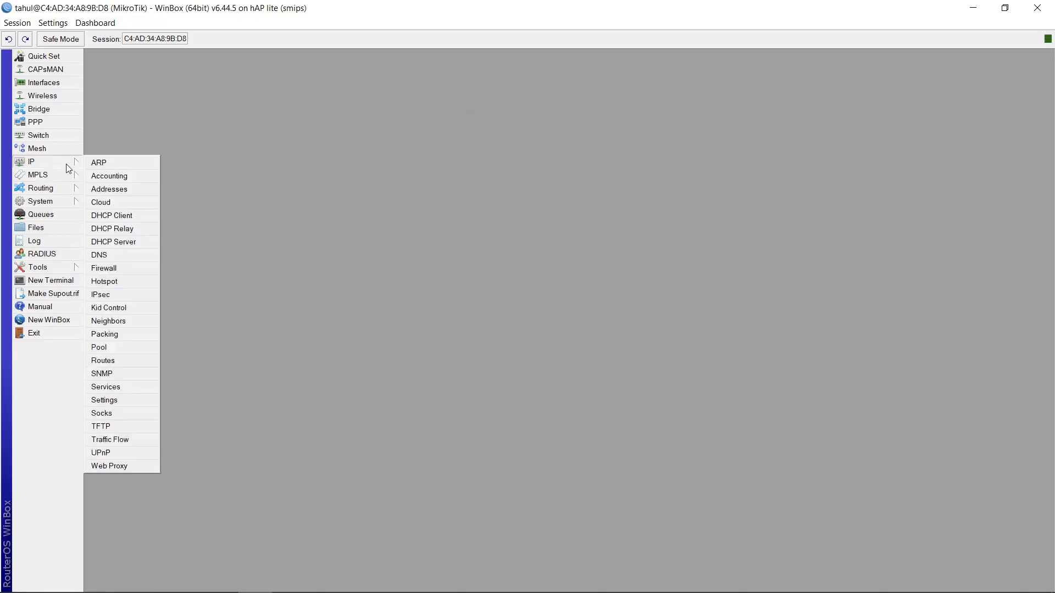
click(130, 258)
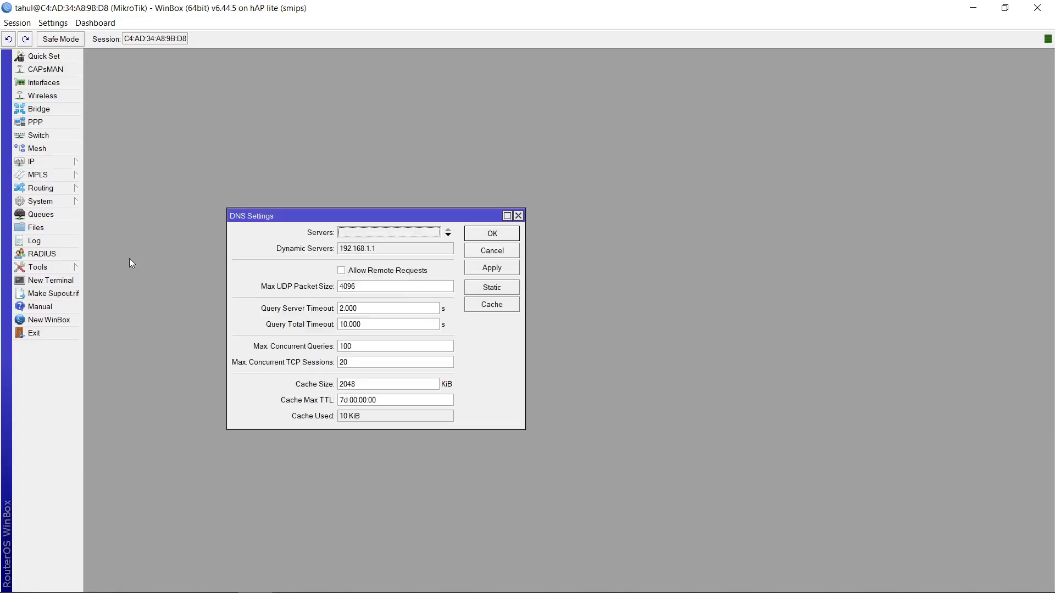
click(396, 230)
text(8.8.8.8)
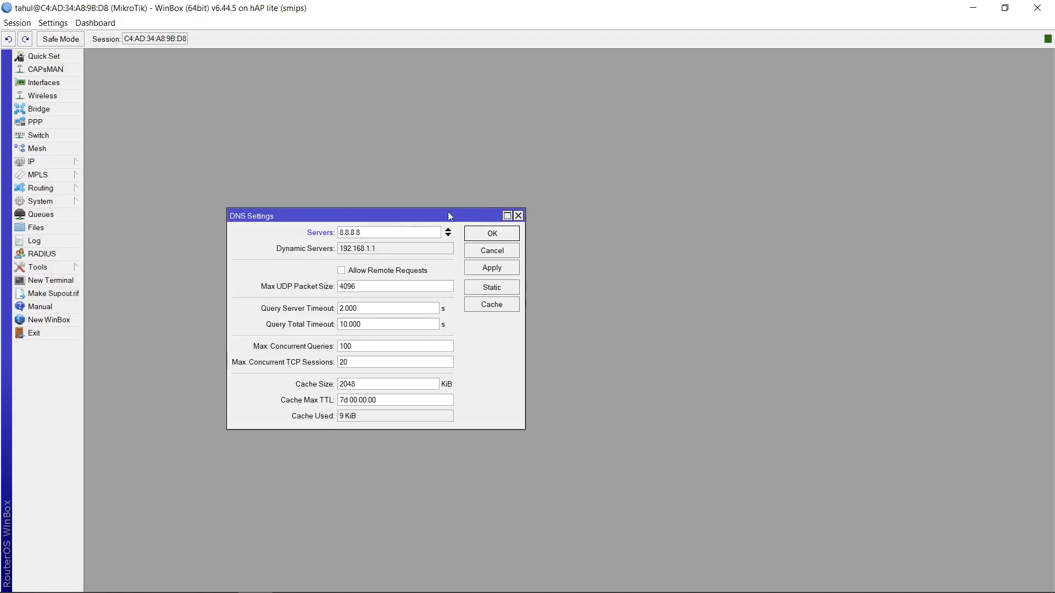
click(448, 235)
text(8.8.4.)
text(4)
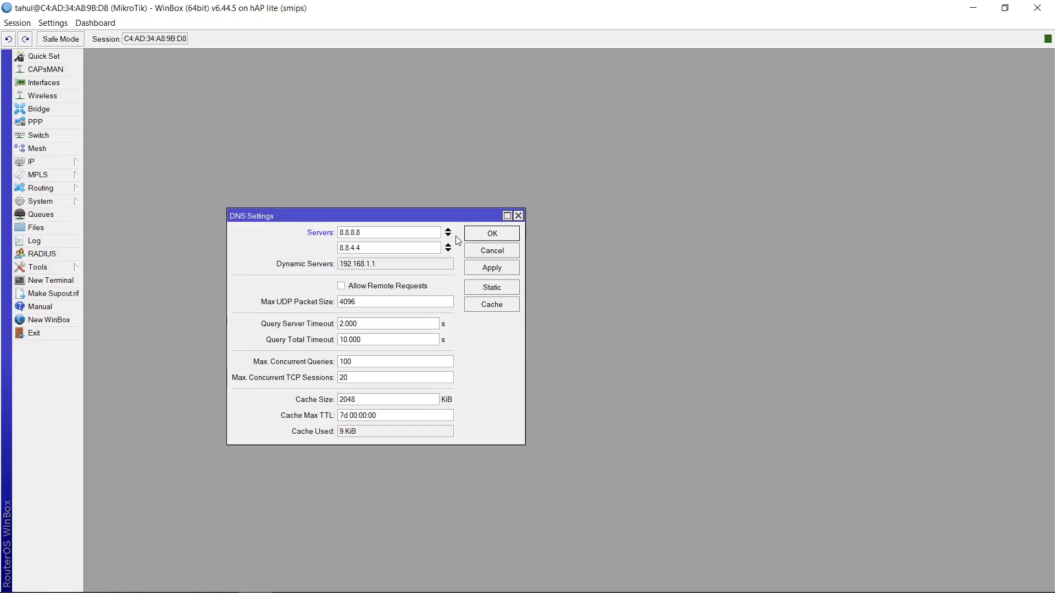
click(386, 288)
click(484, 269)
click(494, 234)
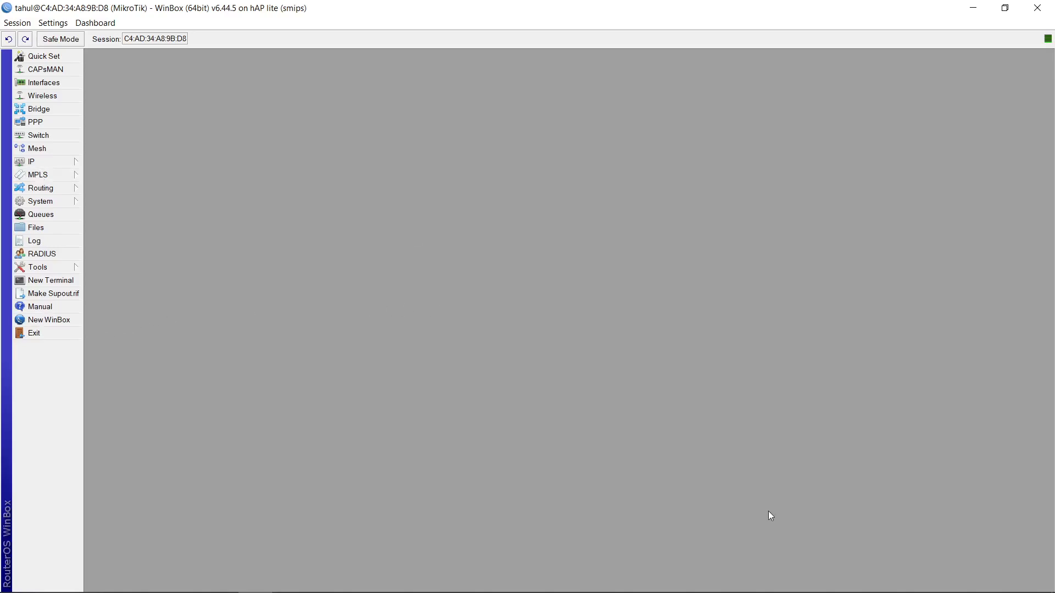
click(922, 581)
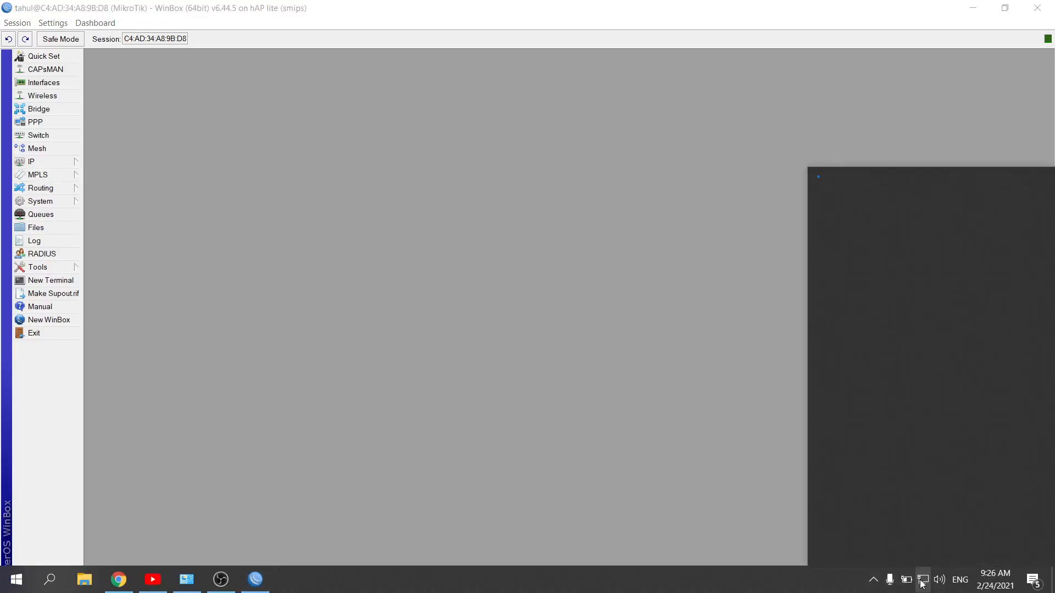
click(593, 353)
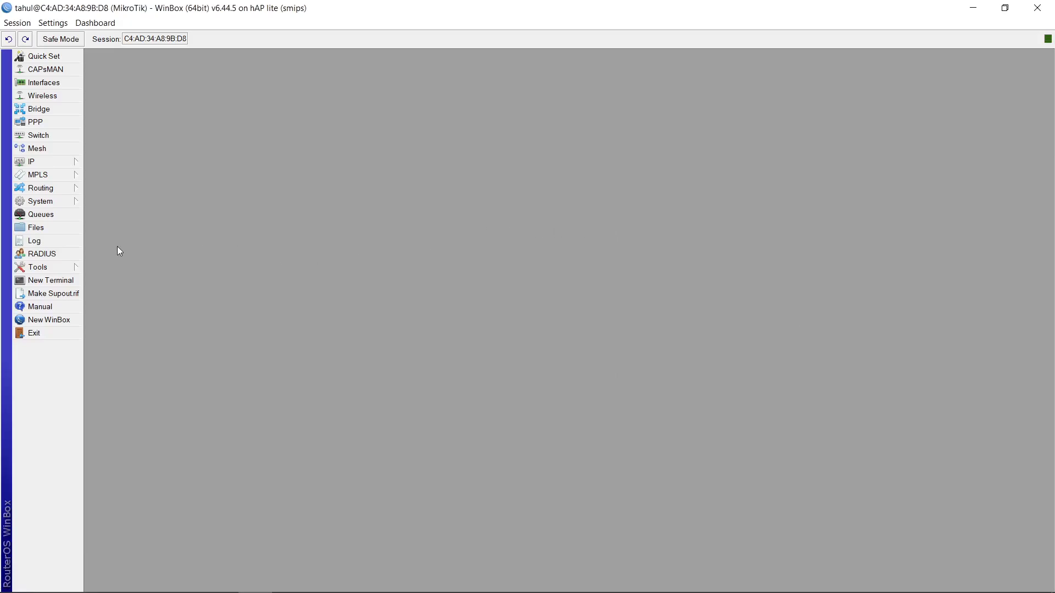
Run Hotspot Setup on the Hotspot interface with local address 192.168.5.1/26, masquerade, no certificate and no SMTP server
click(66, 162)
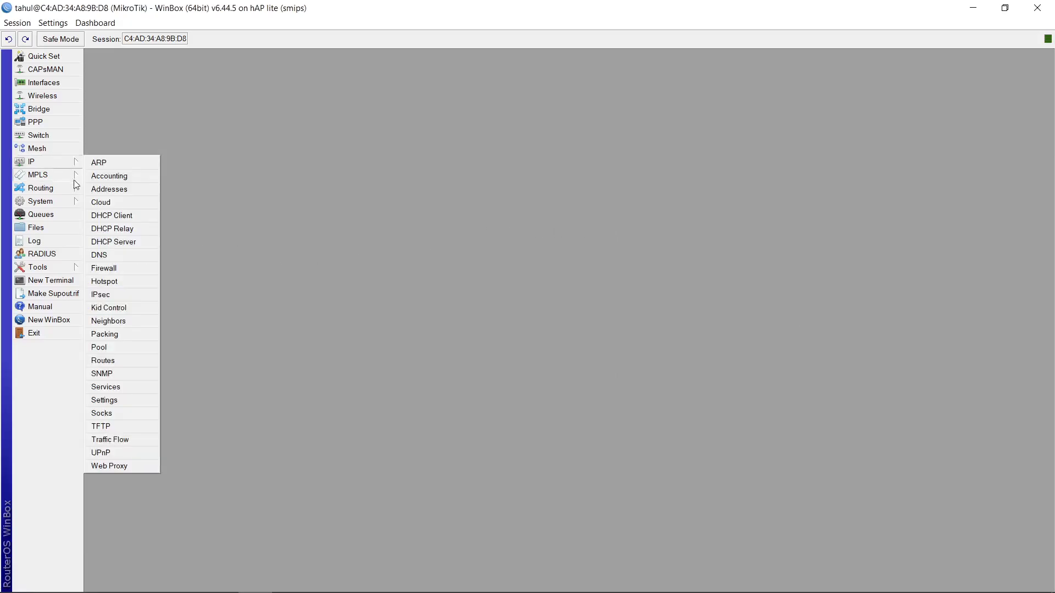
click(118, 279)
click(230, 201)
click(216, 200)
click(364, 215)
click(304, 273)
click(299, 283)
click(309, 307)
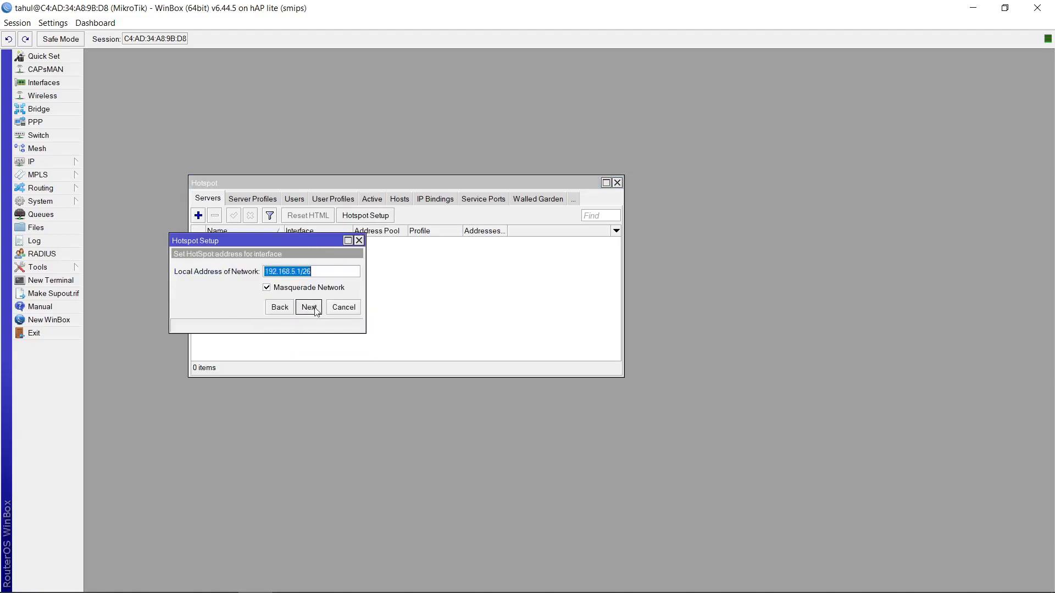
click(316, 310)
click(314, 310)
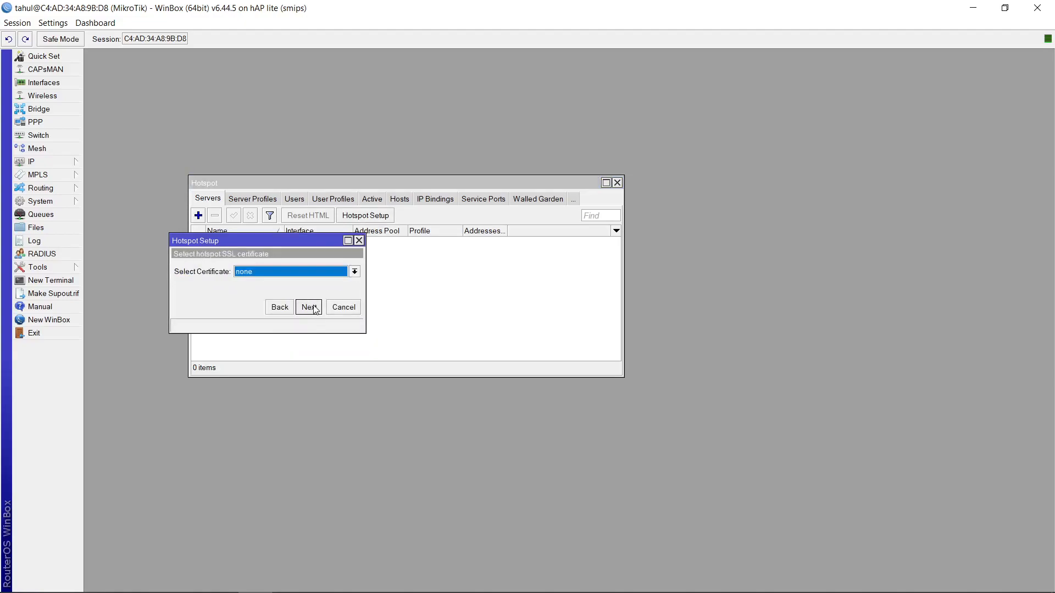
click(309, 308)
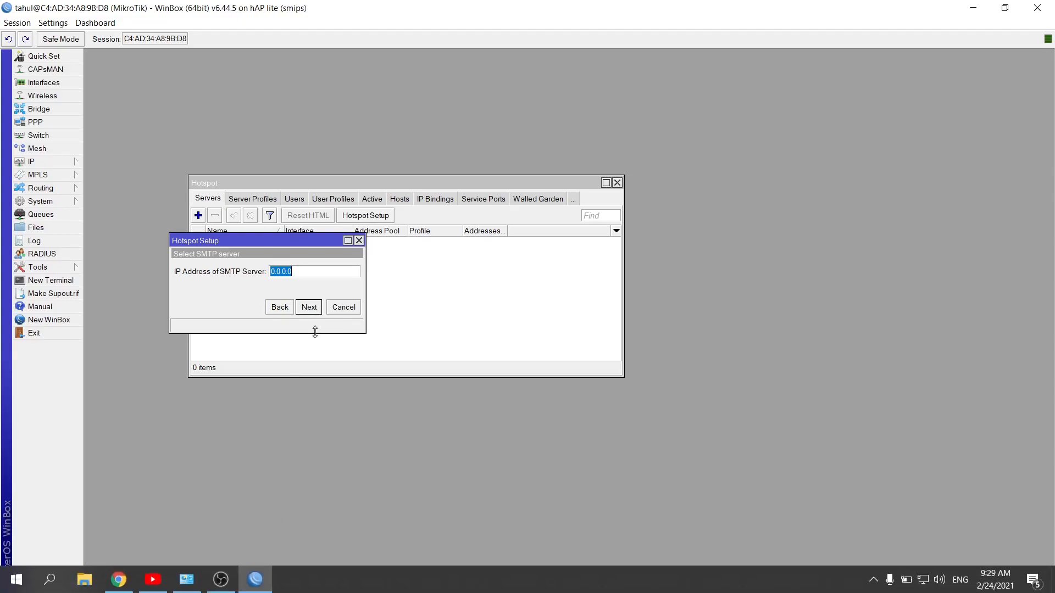
click(317, 307)
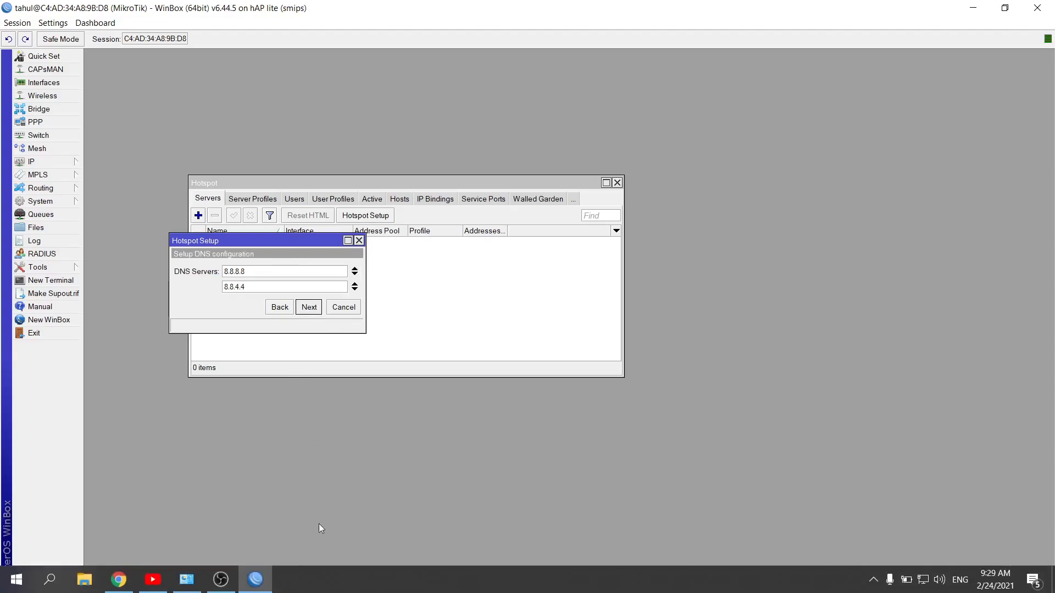
Set the hotspot setup's DNS servers to 8.8.8.8 and 8.8.4.4
key(ctrl+a)
key(BackSpace)
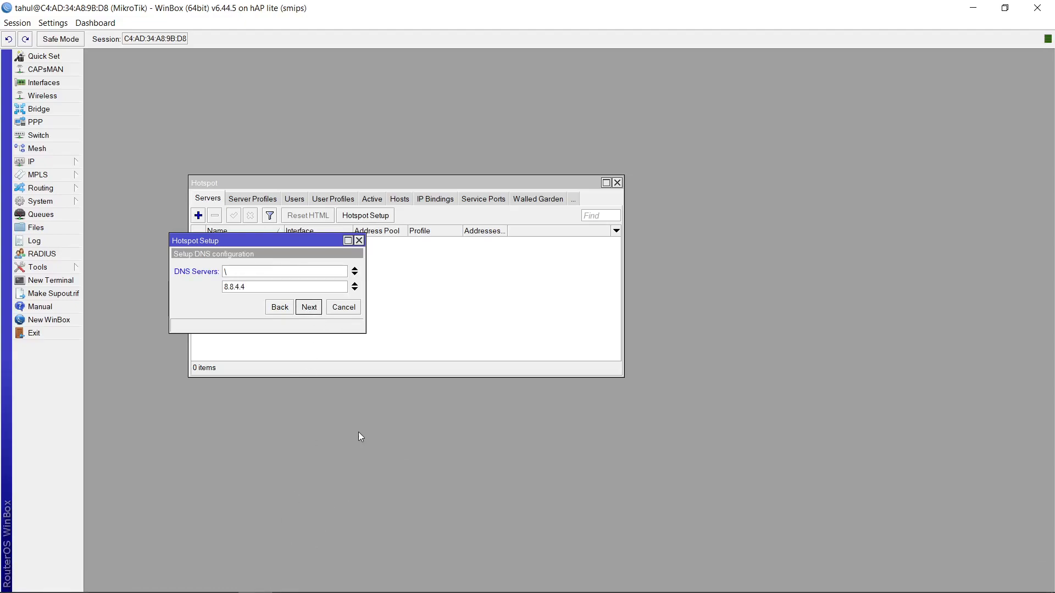
text(8.8.8.8)
click(305, 307)
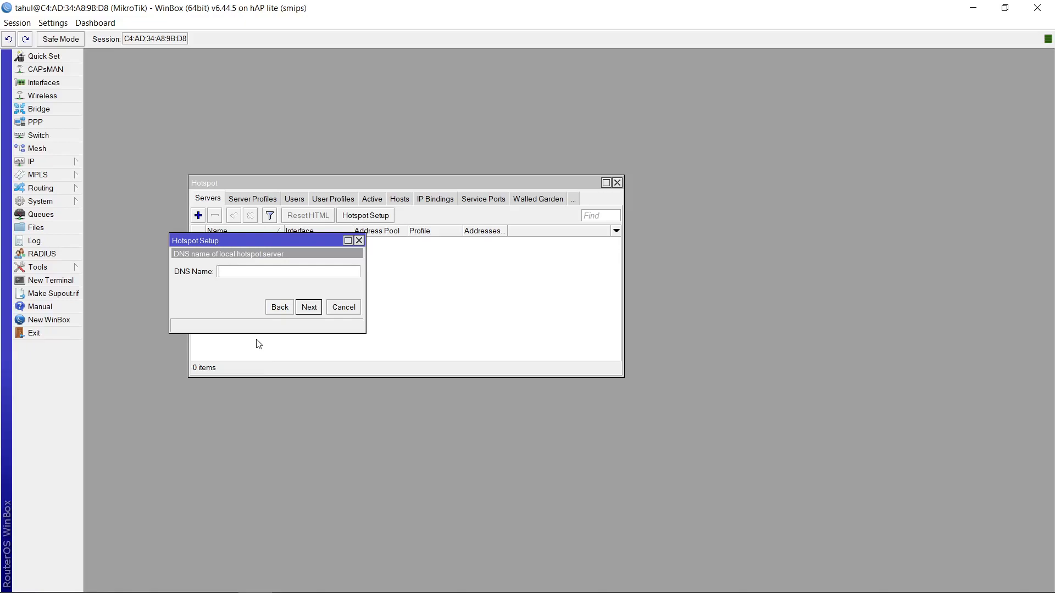
Set the DNS name of the local hotspot server to Miftahul.net
text(Miftahul.Net)
key(BackSpace)
key(BackSpace)
key(BackSpace)
text(net)
click(308, 307)
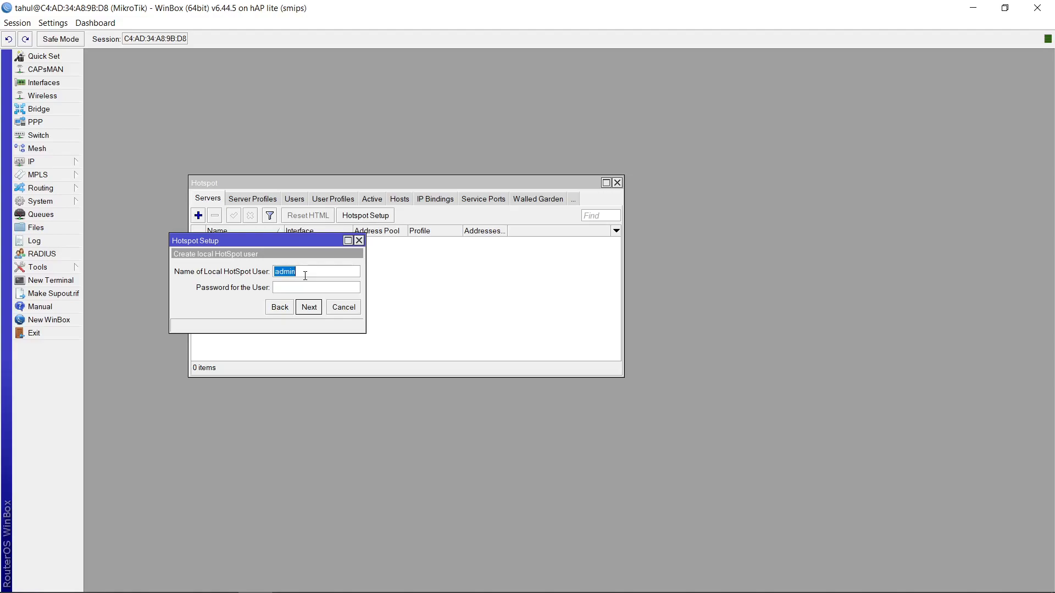
Create the local hotspot user with its name and password to finish the hotspot setup
click(317, 311)
click(575, 316)
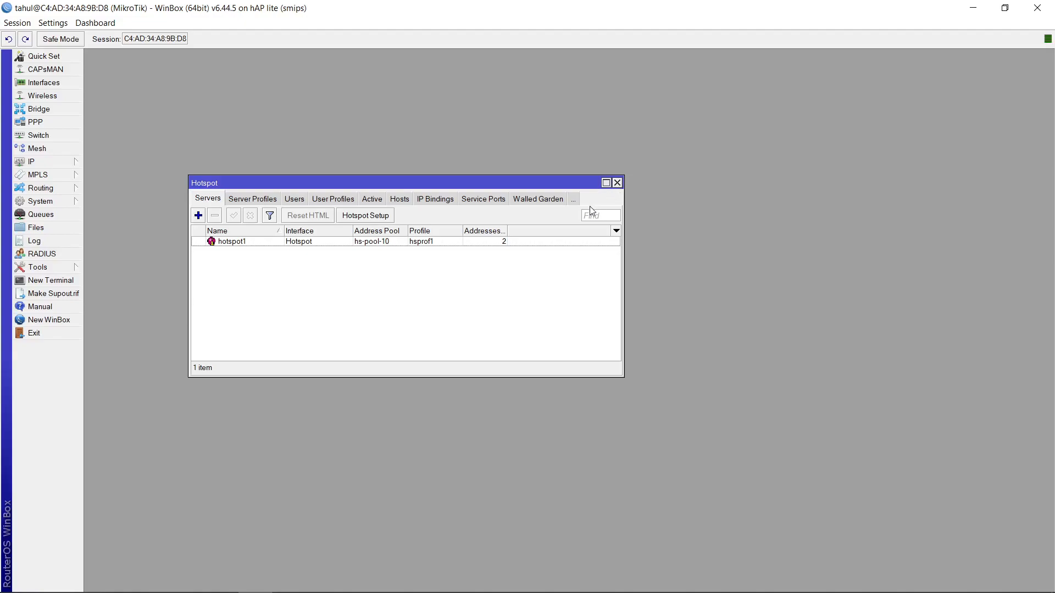
Set the hotspot1 server's addresses per MAC to 1
double_click(241, 242)
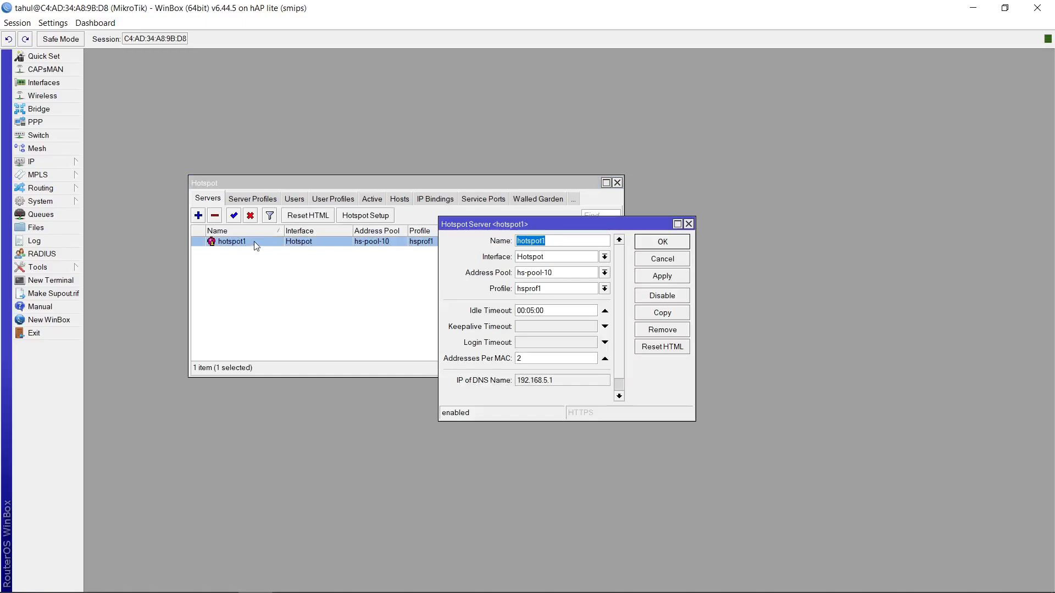
click(544, 358)
key(BackSpace)
text(1)
scroll(618, 358, down, 1)
scroll(618, 358, up, 1)
click(674, 277)
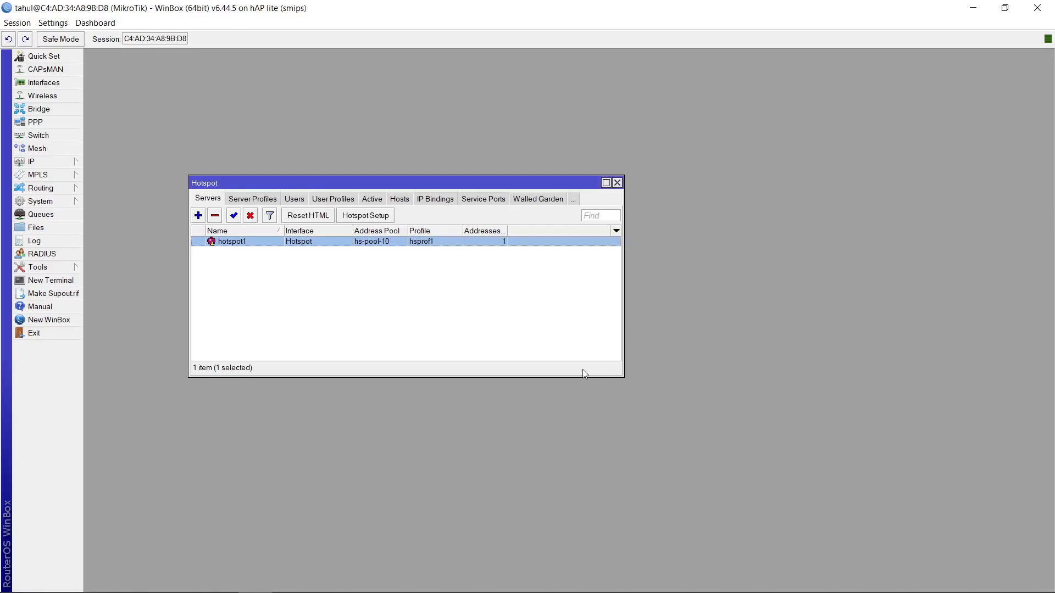
In the hsprof1 server profile login options, disable Cookie and enable HTTP PAP and MAC Cookie
click(272, 198)
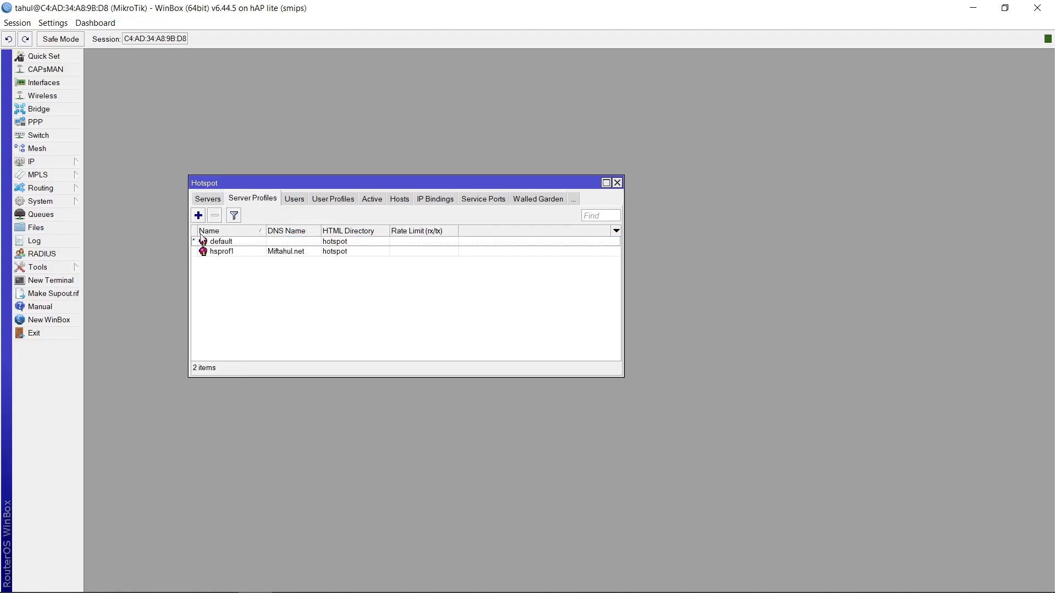
double_click(231, 252)
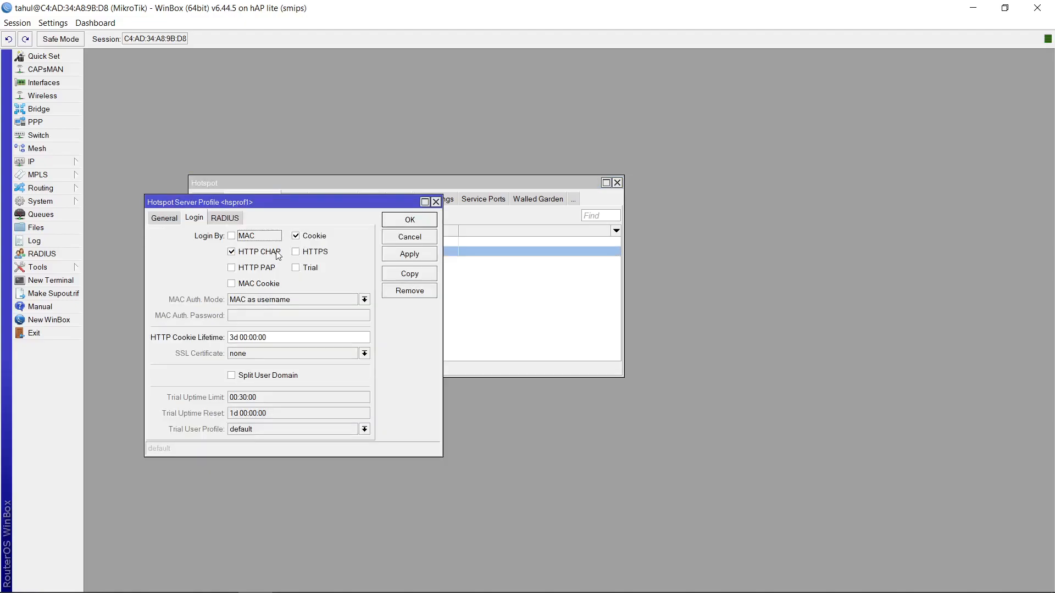
click(312, 237)
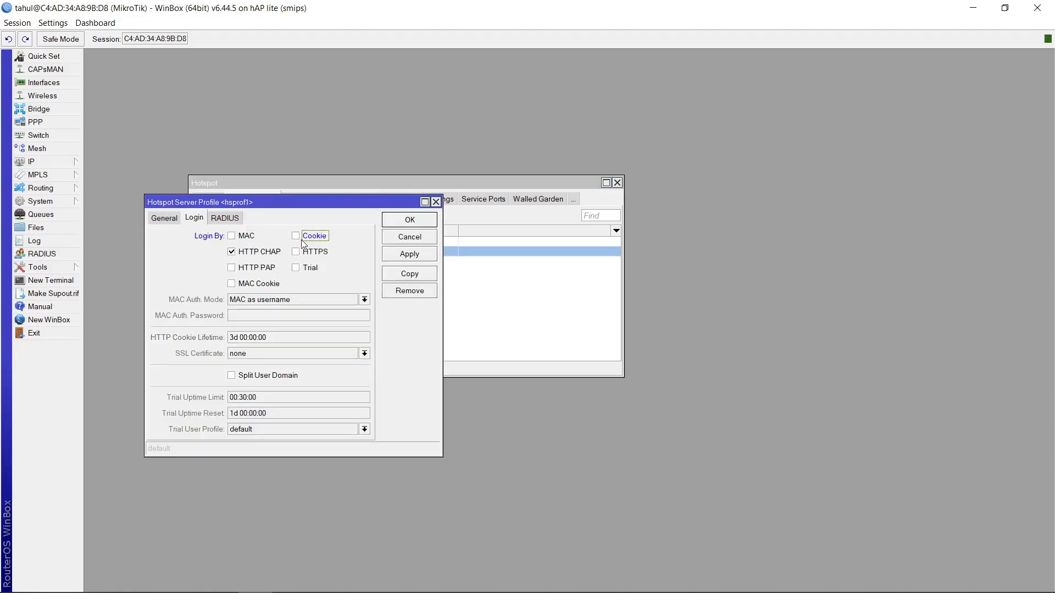
click(275, 268)
click(288, 285)
click(409, 254)
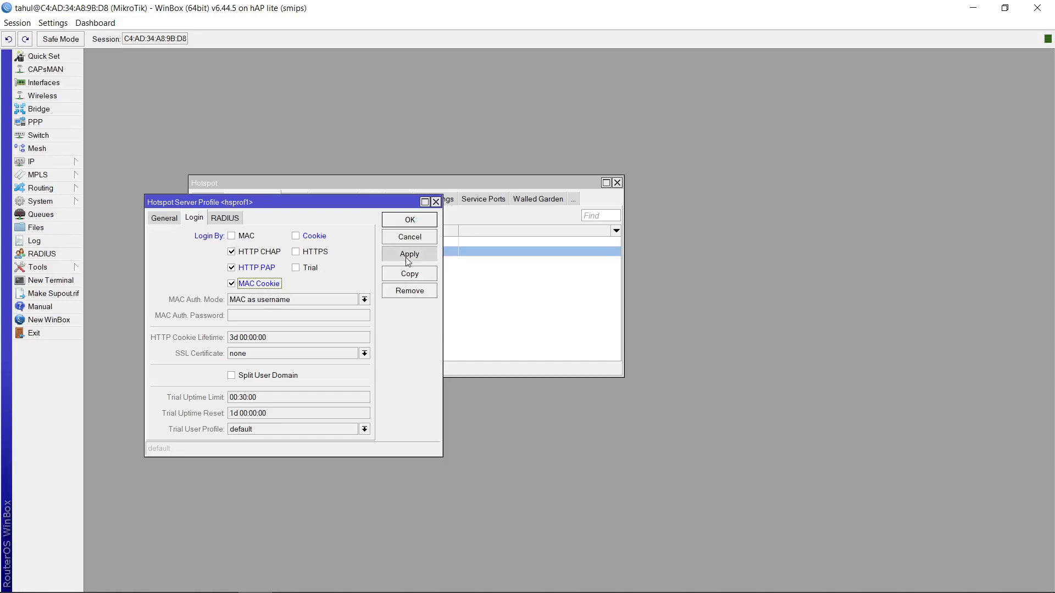
click(407, 220)
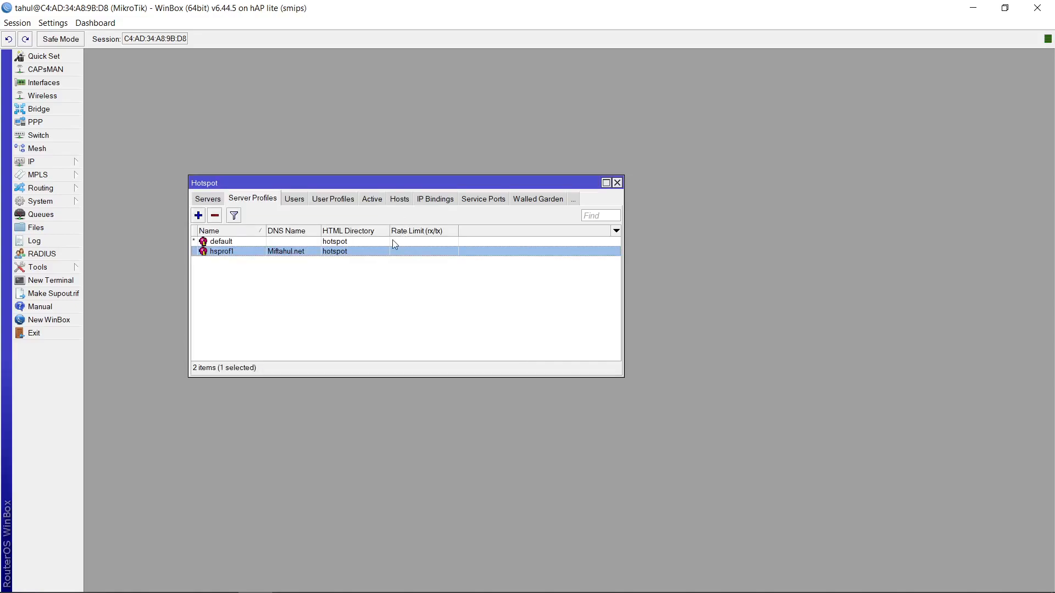
Set the default server profile's DNS name to Miftahul.net and enable HTTP PAP and MAC Cookie login
click(375, 272)
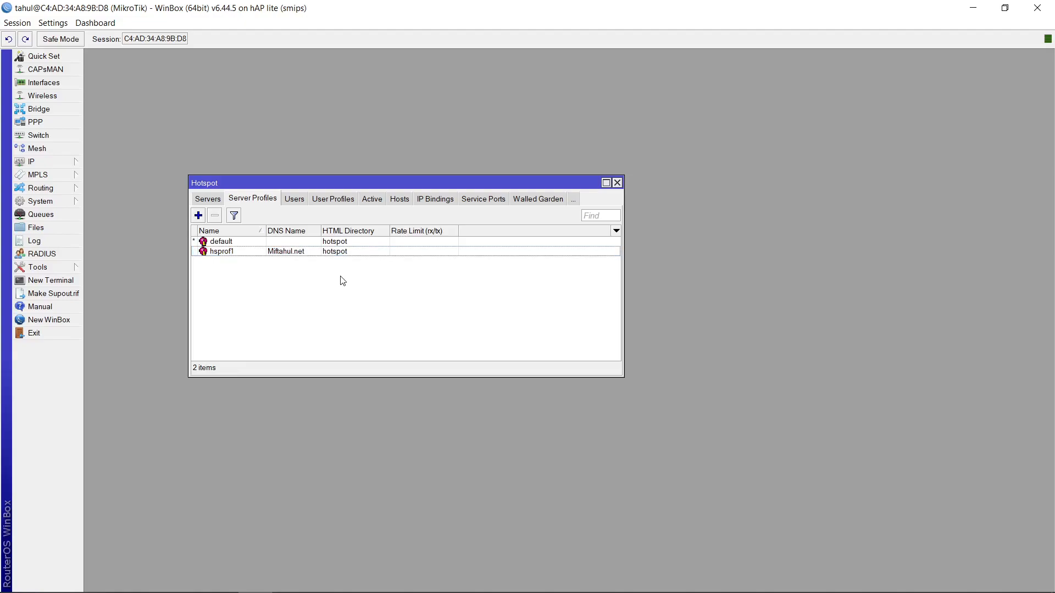
double_click(253, 242)
click(157, 218)
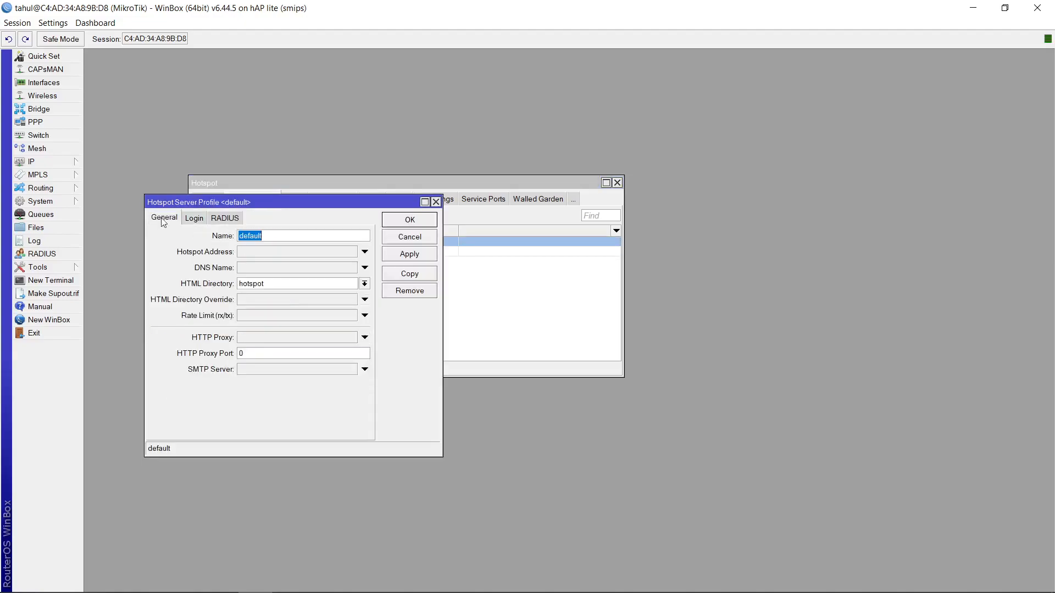
click(273, 267)
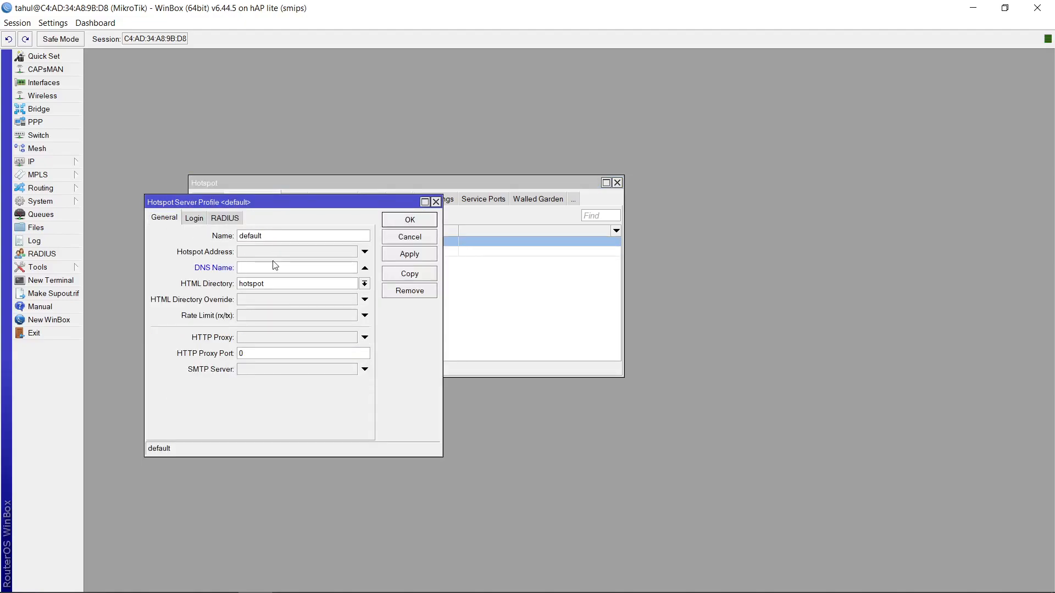
text(Miftahul.net)
click(193, 220)
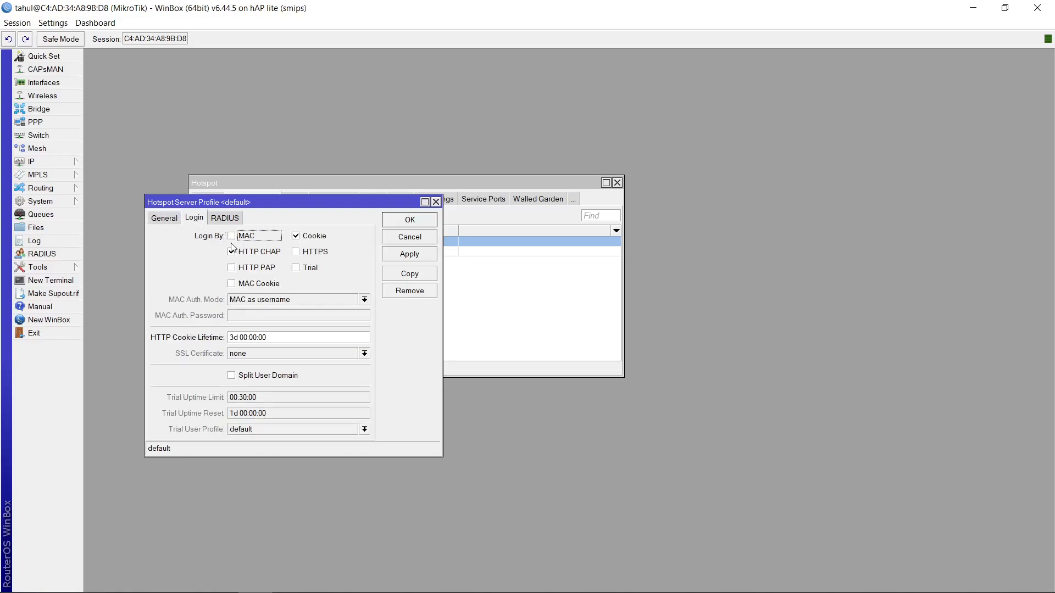
click(242, 268)
click(272, 284)
click(412, 257)
click(412, 220)
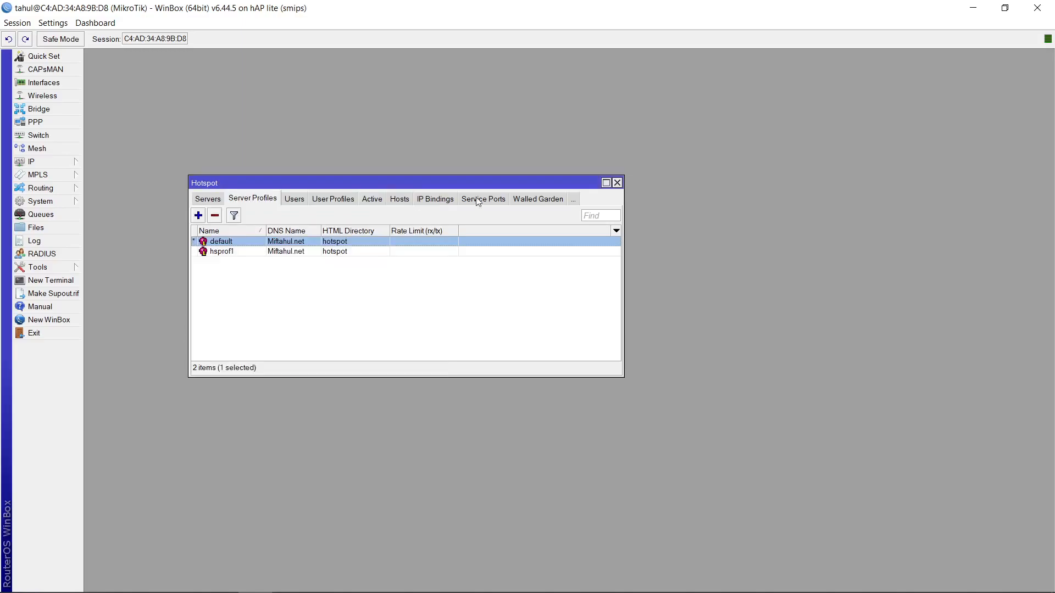
click(480, 312)
mouse_move(460, 591)
click(192, 579)
click(228, 579)
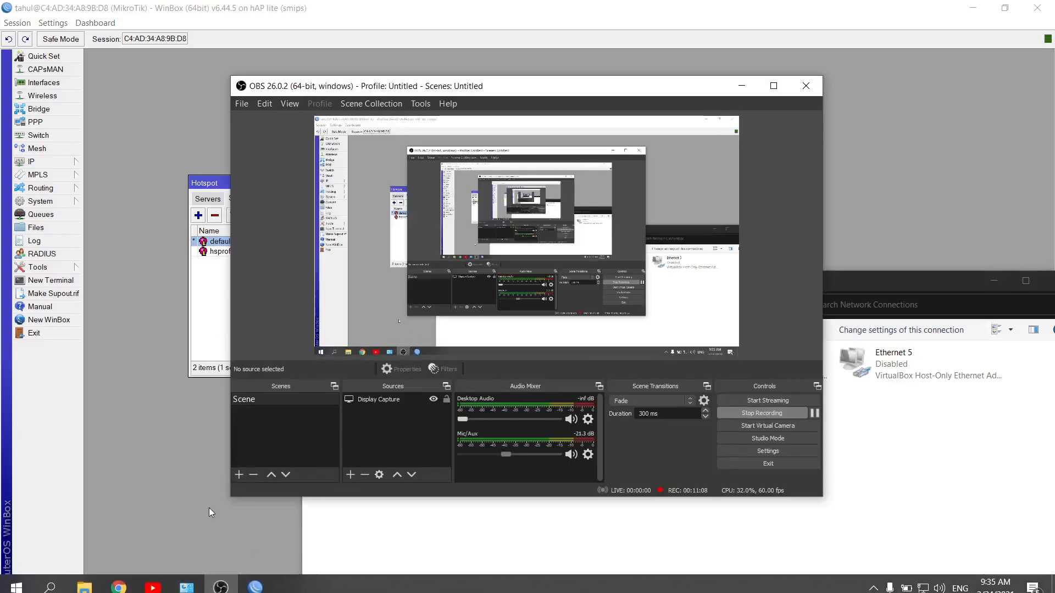
click(255, 579)
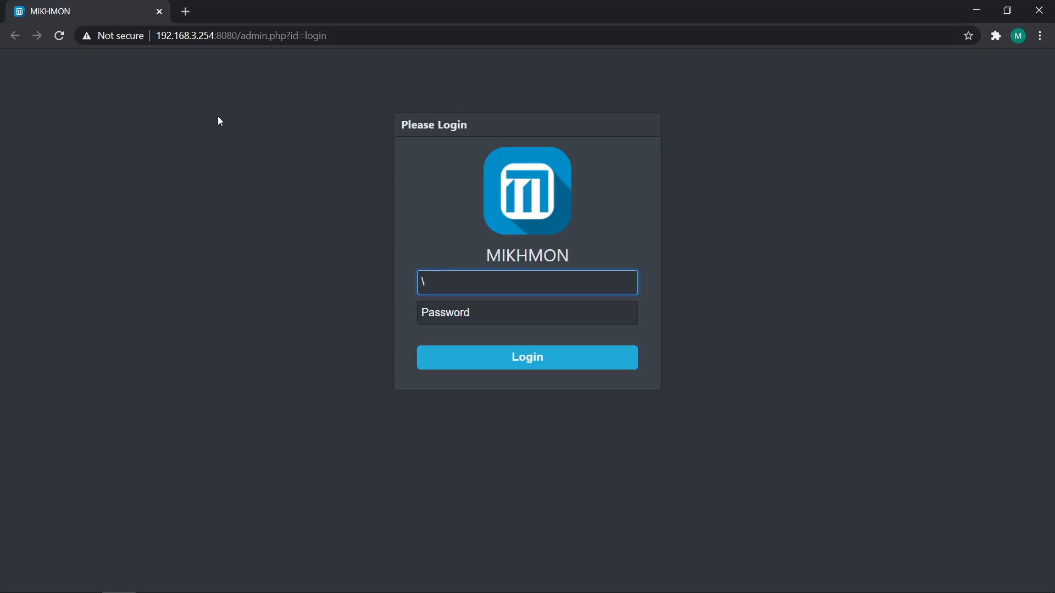
Switch to the browser and log in to MIKHMON with the admin username and password
key(BackSpace)
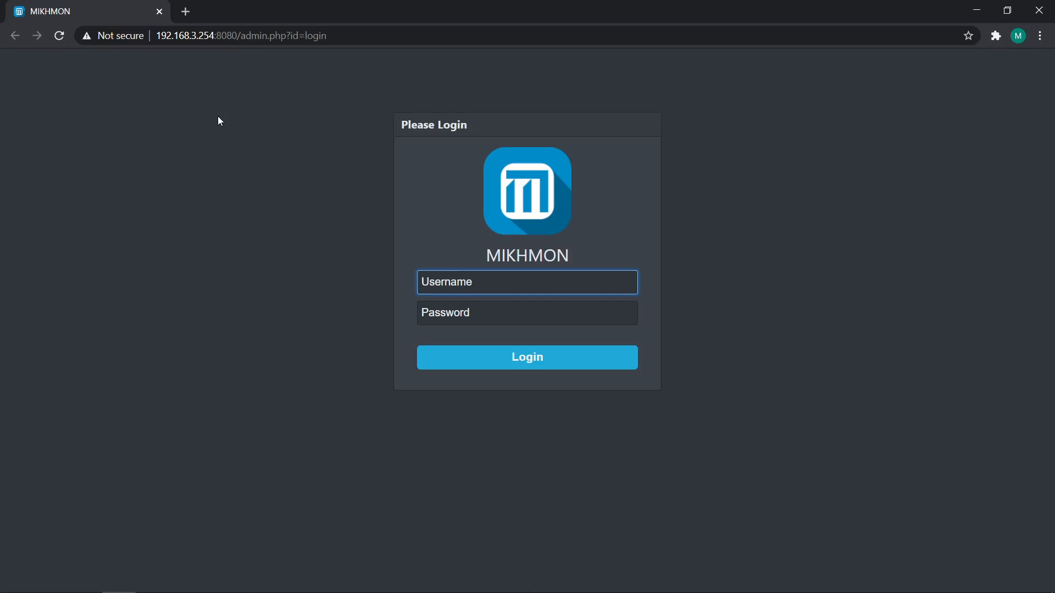
text(mikhmon)
key(Tab)
text(1234)
key(Return)
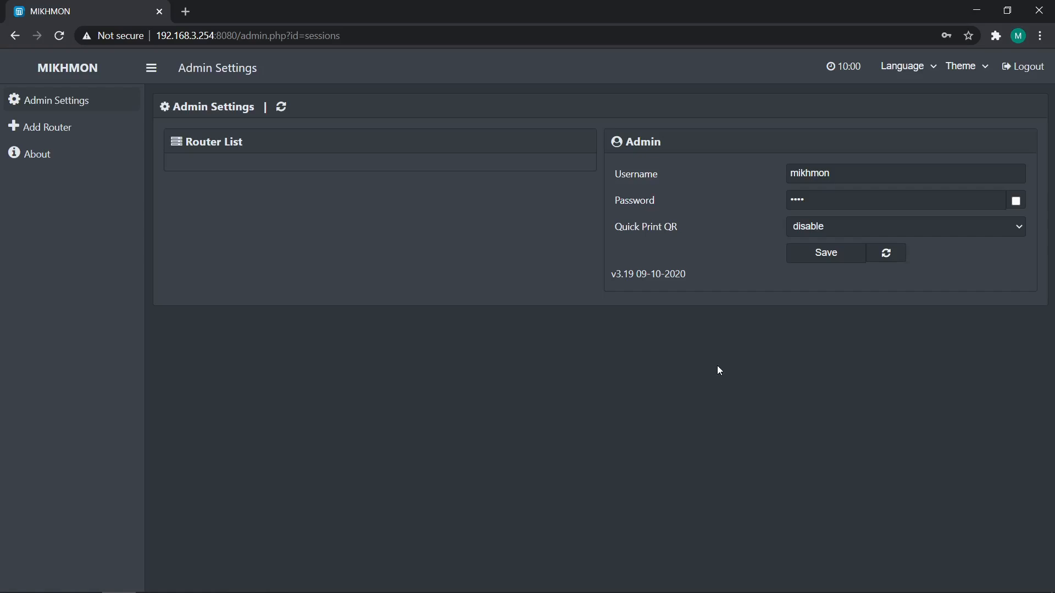
Change the MIKHMON admin username and password and save them
drag(855, 176, 664, 181)
text(tahul)
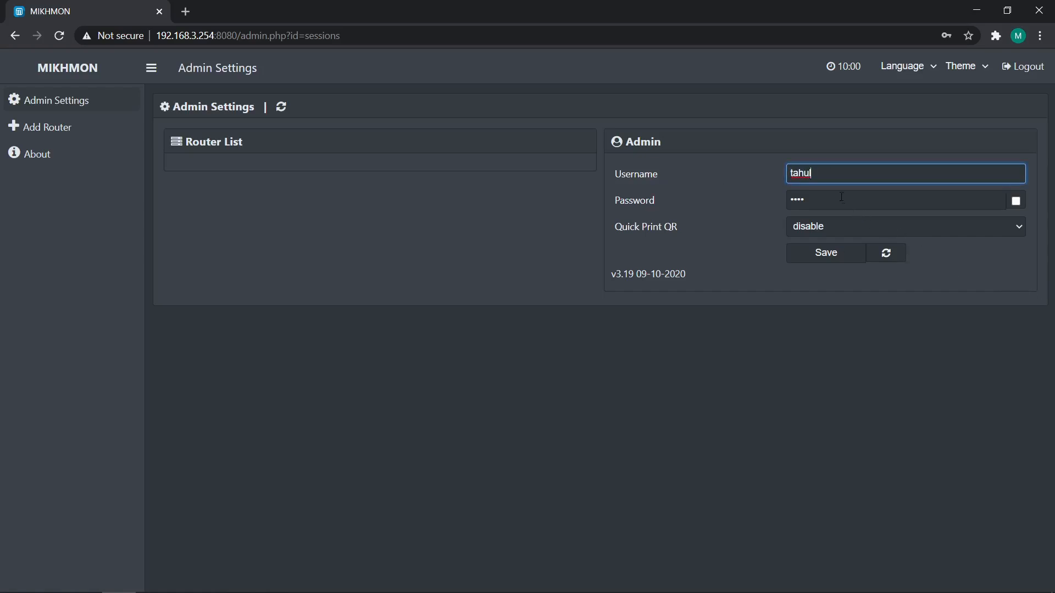
key(Tab)
text(t•••••)
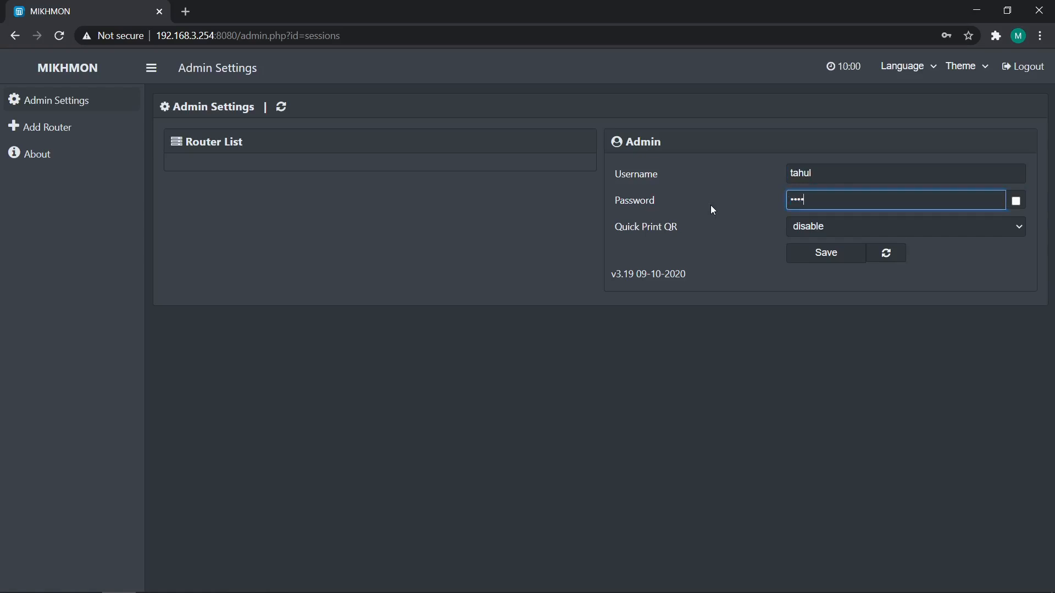
click(836, 259)
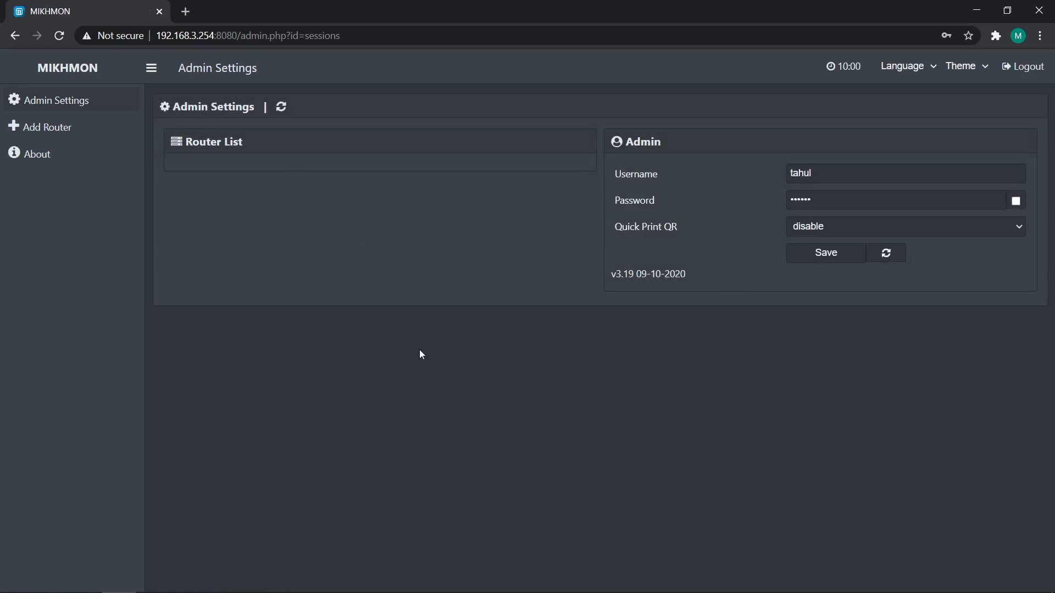
Add a new router session and name it tahul.net
click(99, 127)
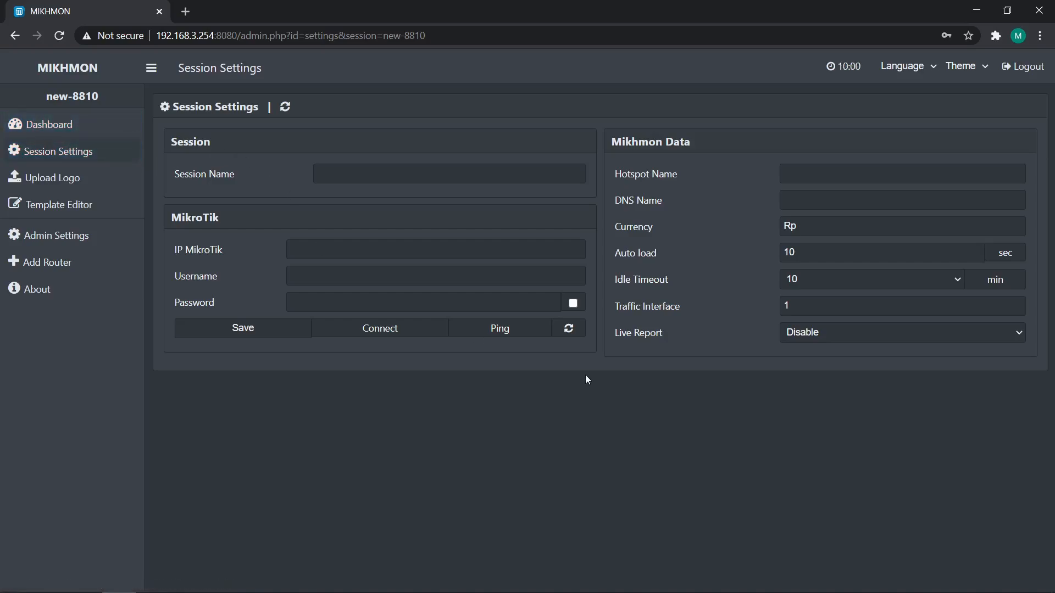
click(365, 172)
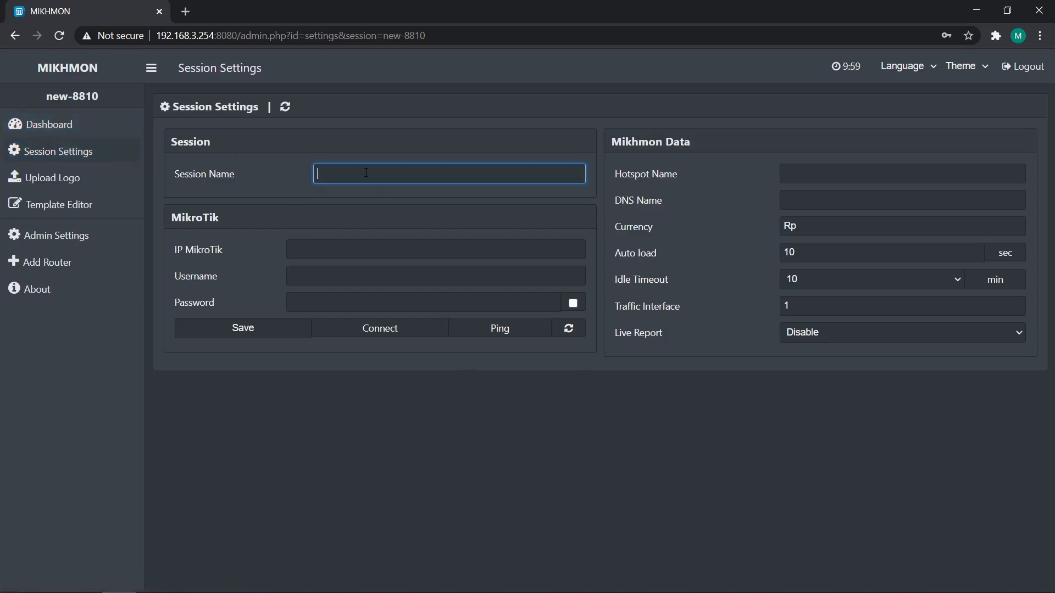
text(tahul.net)
click(450, 395)
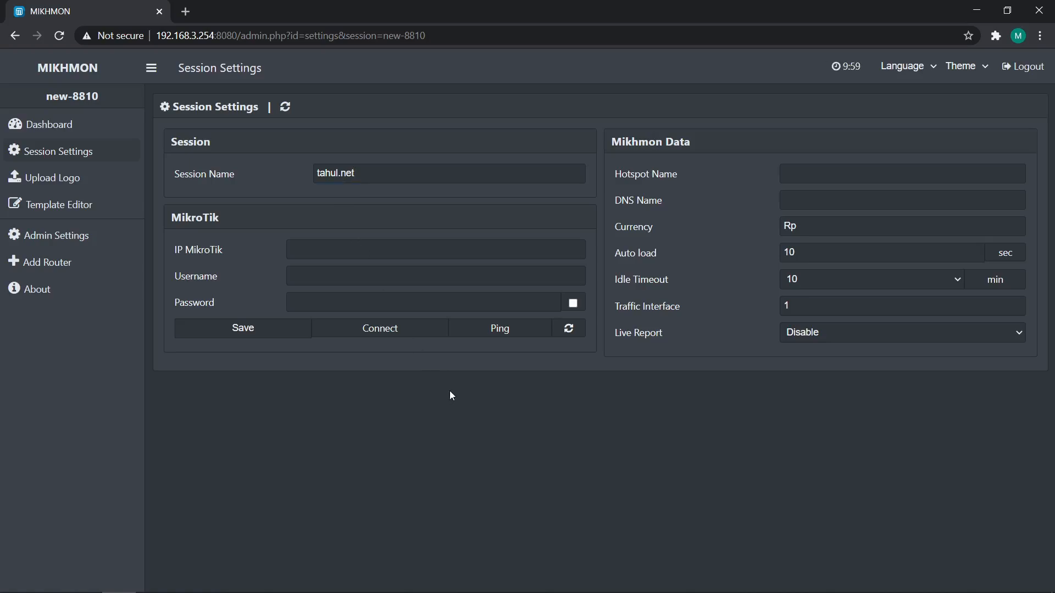
Switch to WinBox, open the default hotspot server profile and copy its hotspot address 192.168.5.1
mouse_move(363, 574)
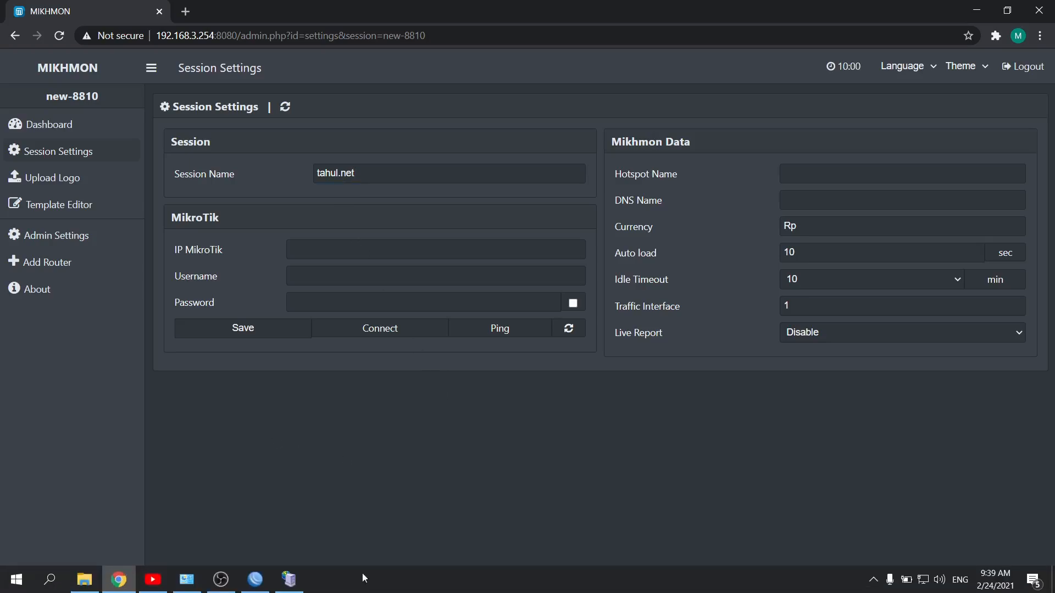
click(257, 579)
click(253, 252)
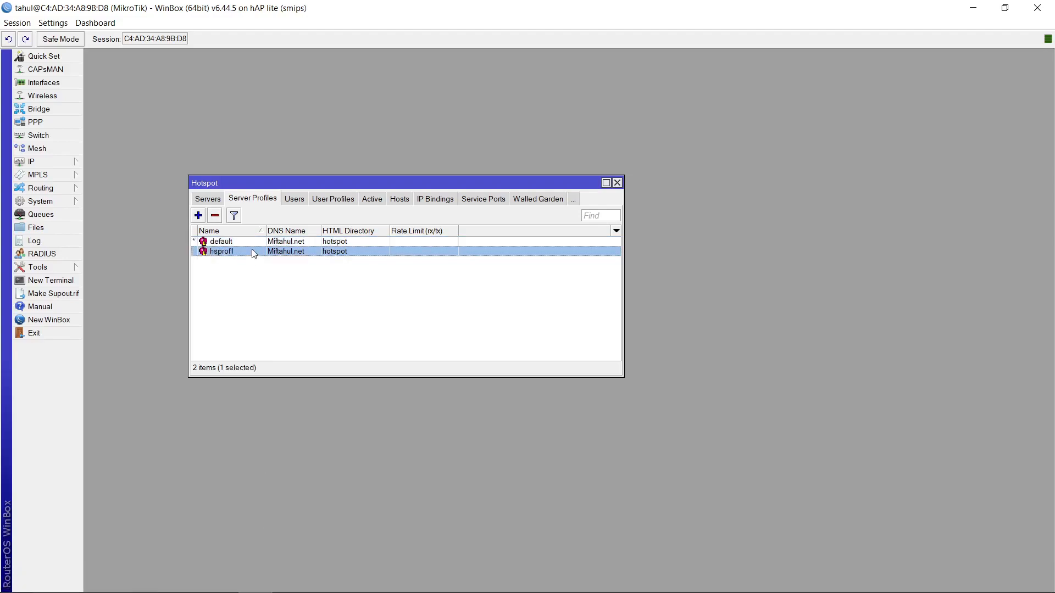
double_click(248, 247)
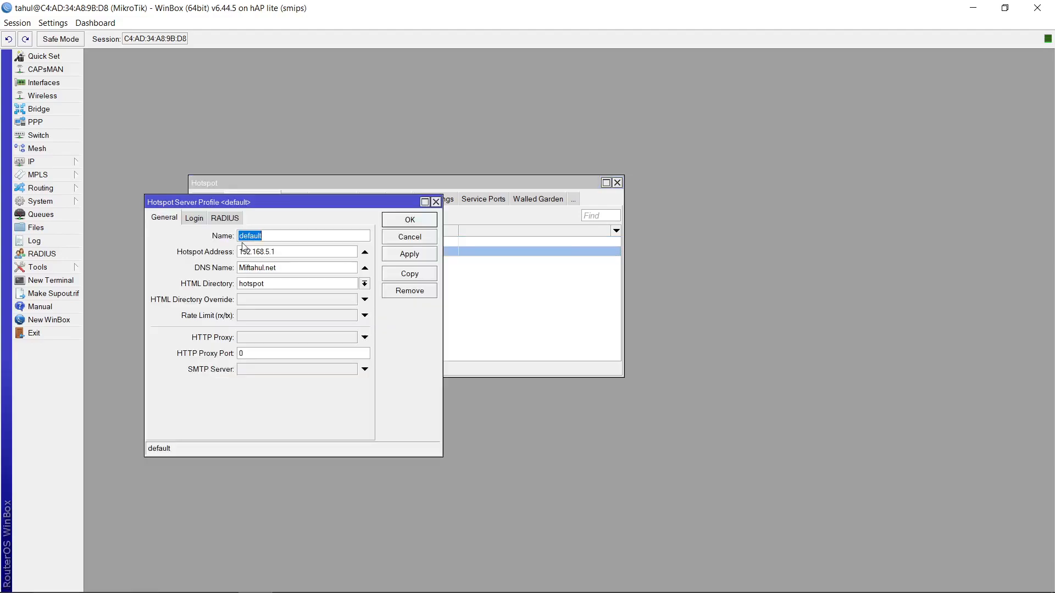
click(284, 254)
drag(284, 253, 225, 256)
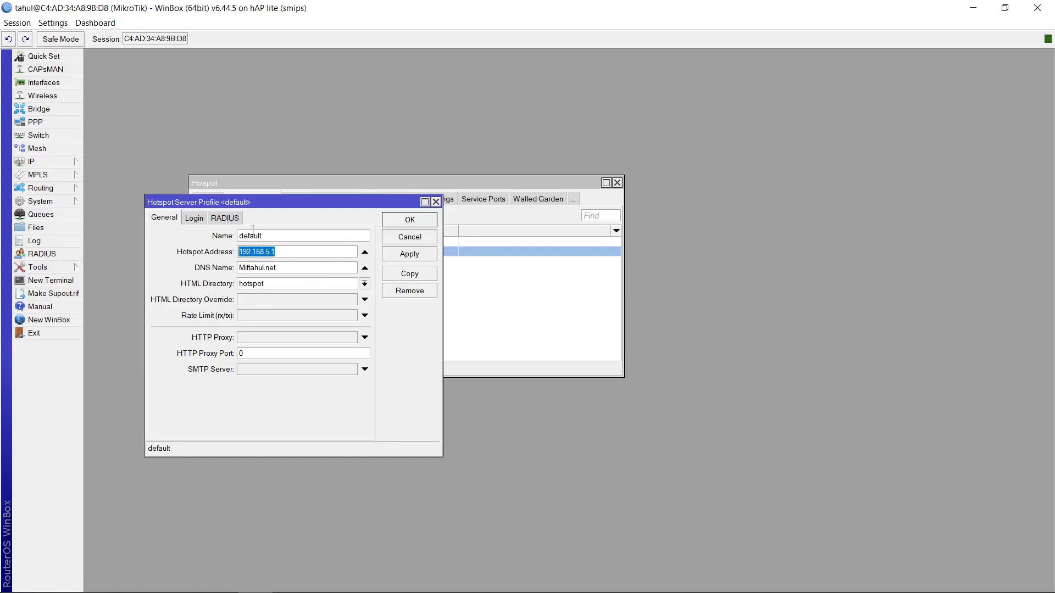
right_click(250, 254)
click(291, 280)
click(289, 579)
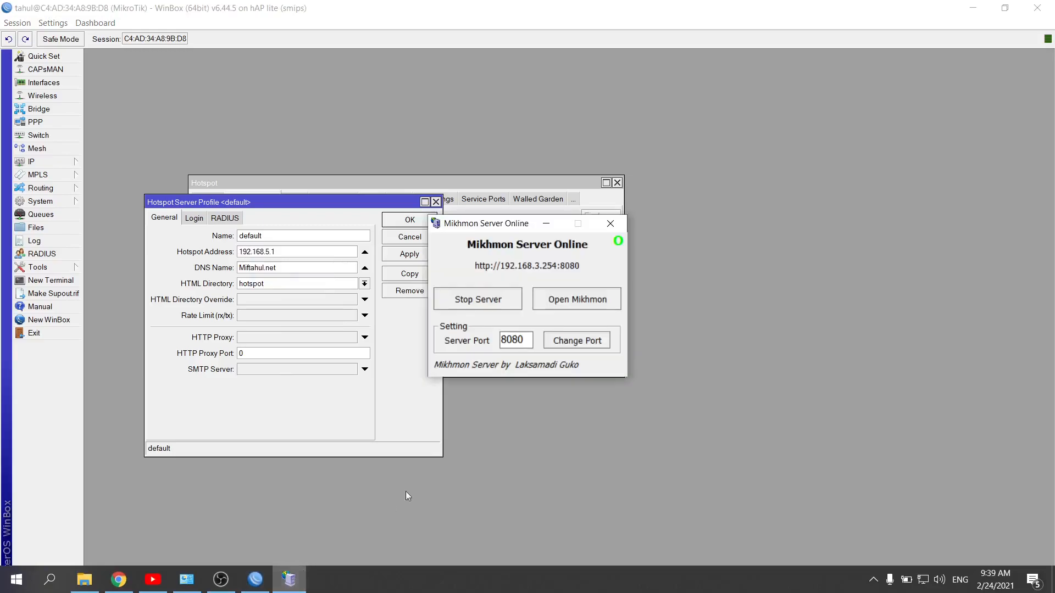
Back in the browser, paste 192.168.5.1 as the MikroTik IP address
click(118, 579)
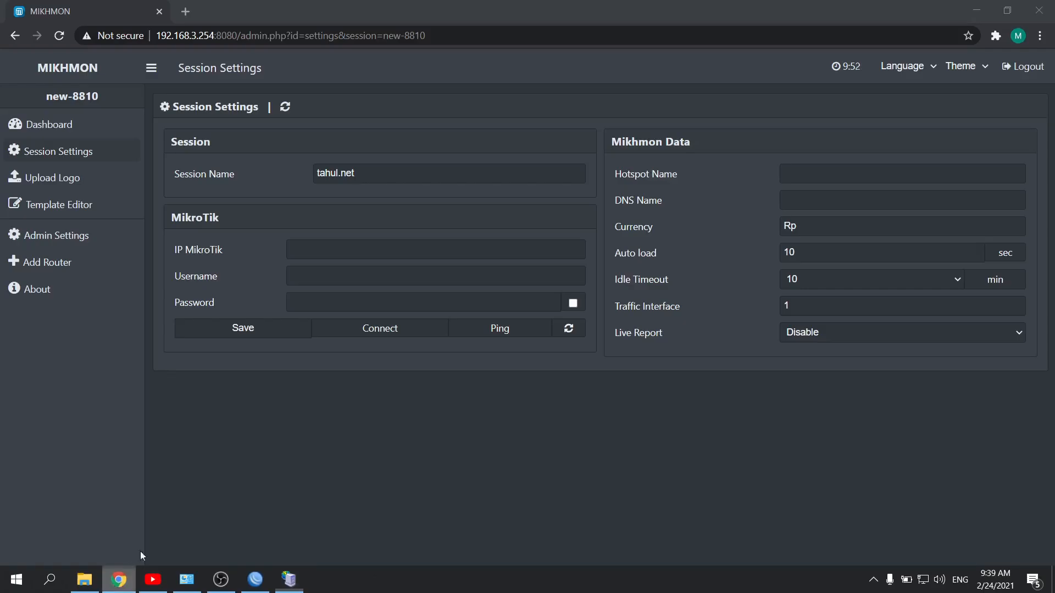
click(322, 248)
key(ctrl+v)
Enter tahul as the MikroTik username and type the router login password
click(346, 275)
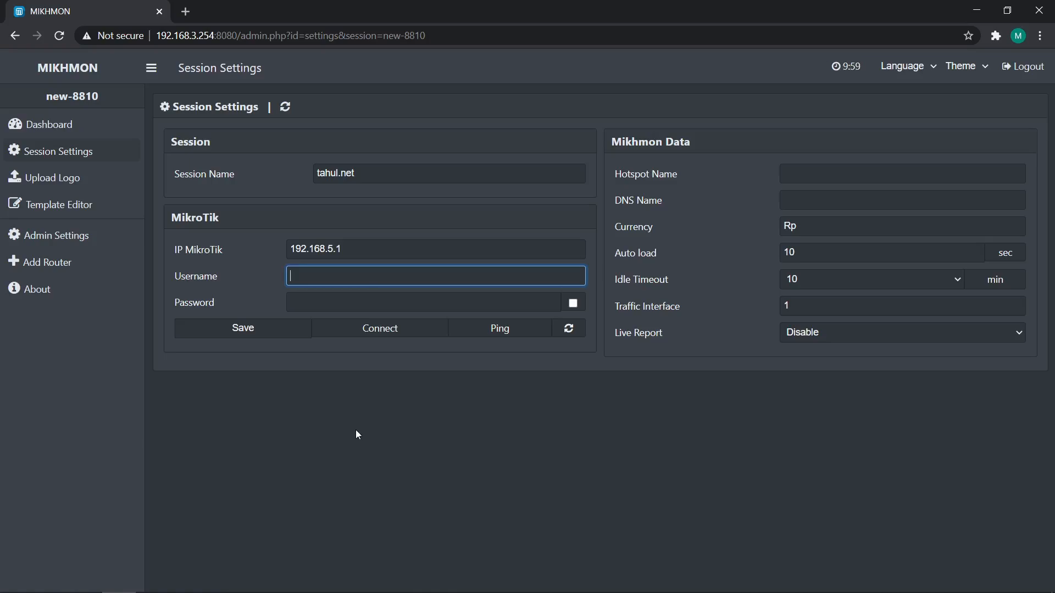
text(tahul)
key(Tab)
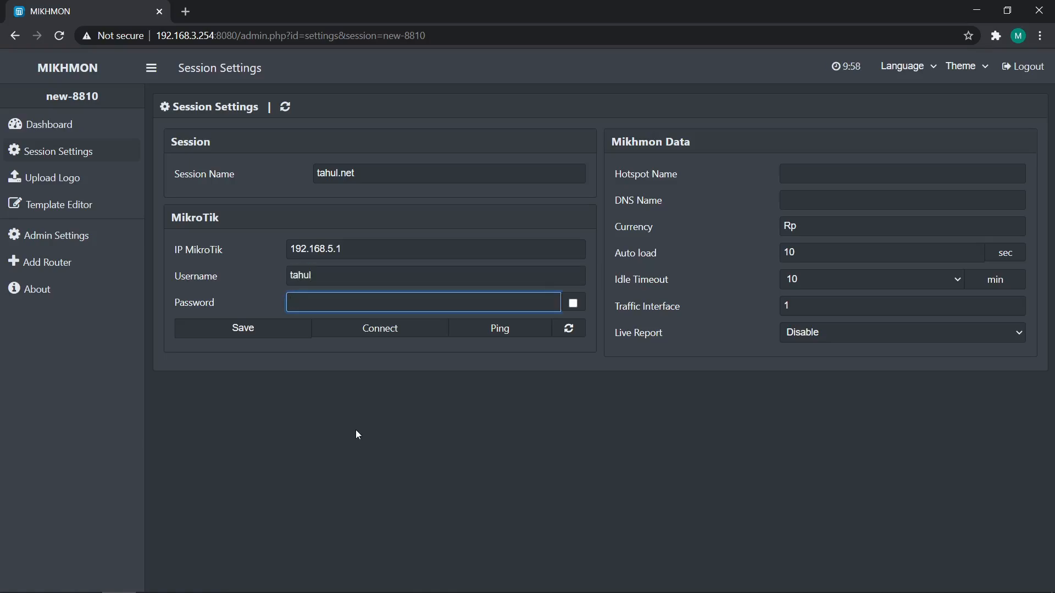
text(••••••)
click(356, 431)
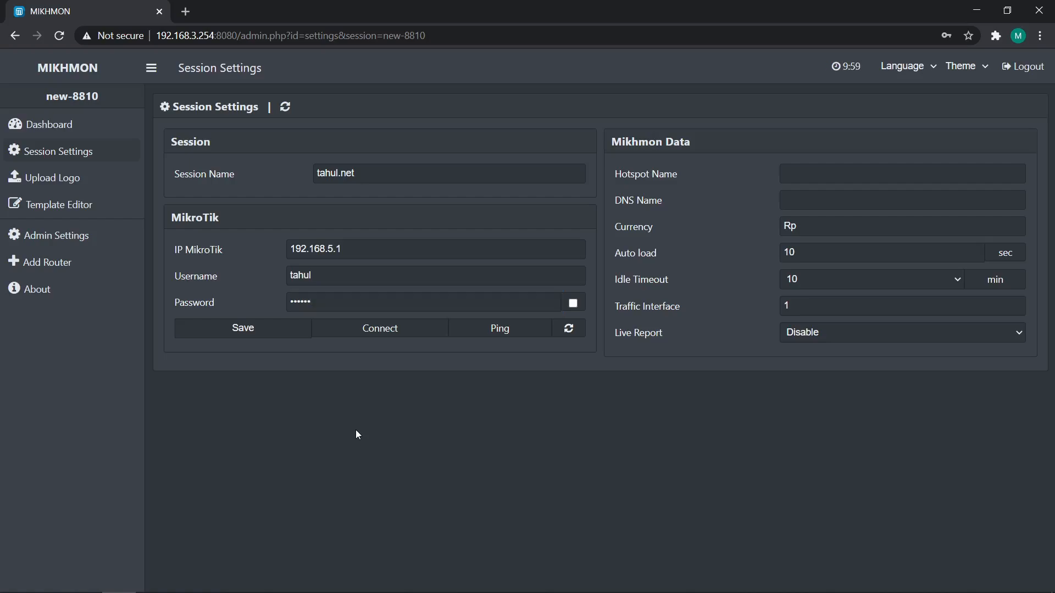
Set the MIKHMON hotspot name to tahul.net
click(838, 181)
text(tahul.net)
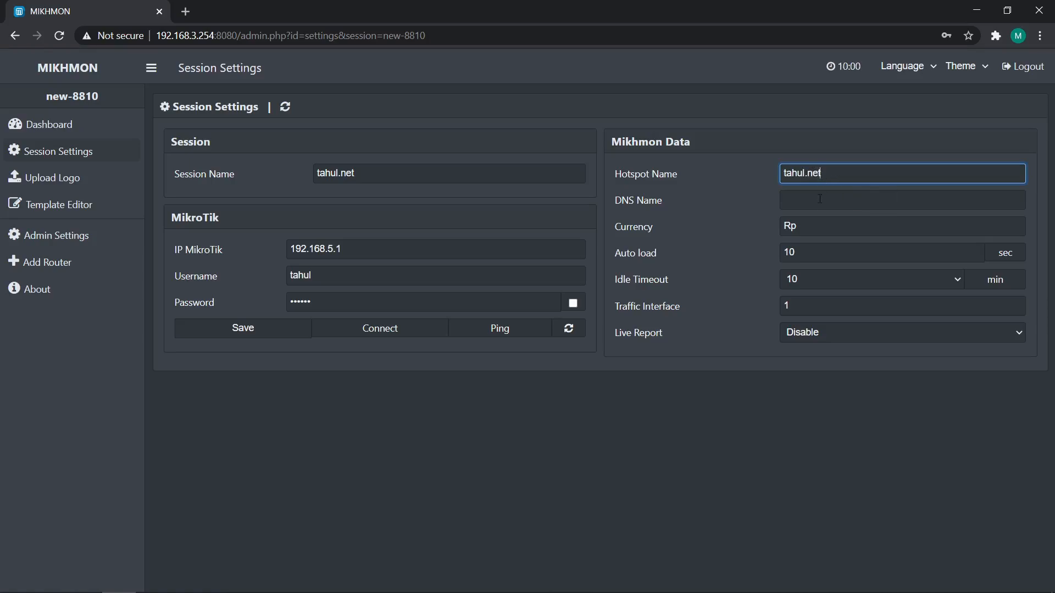
click(679, 479)
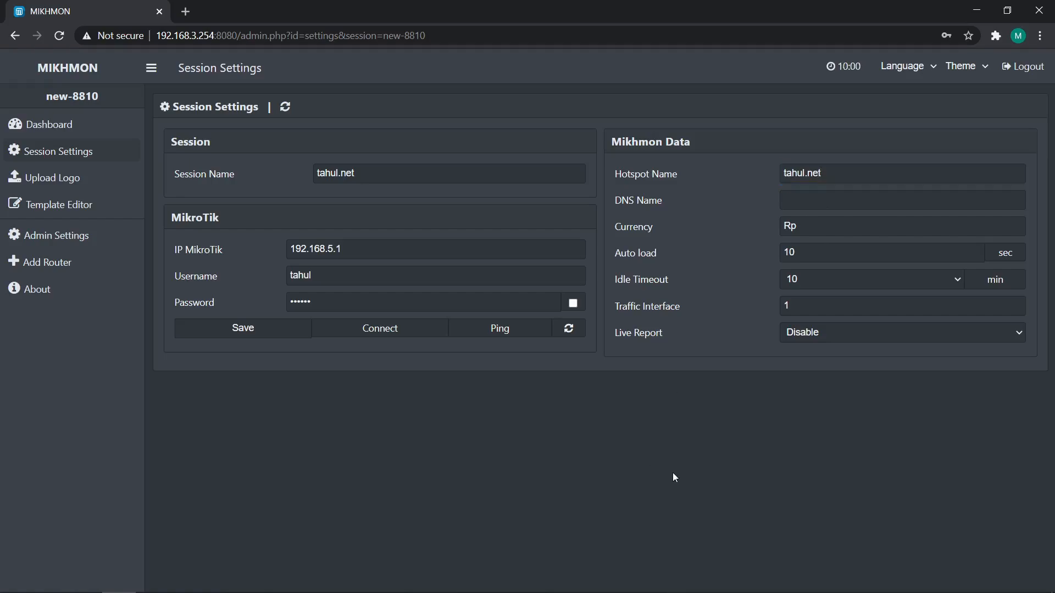
In WinBox, copy the DNS name Miftahul.net from the default hotspot server profile
click(255, 579)
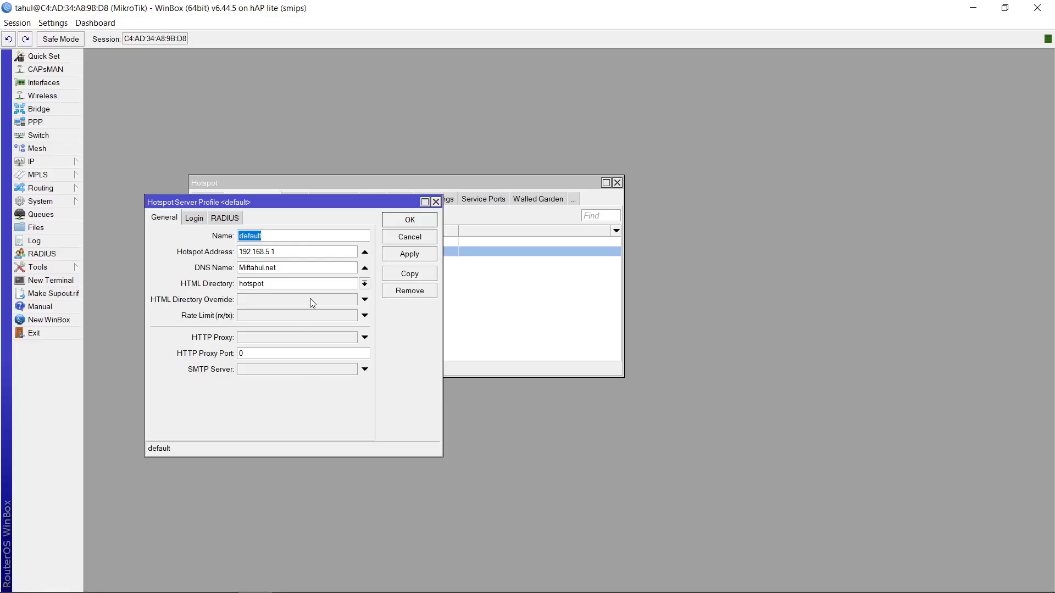
click(286, 269)
drag(285, 269, 239, 269)
right_click(248, 267)
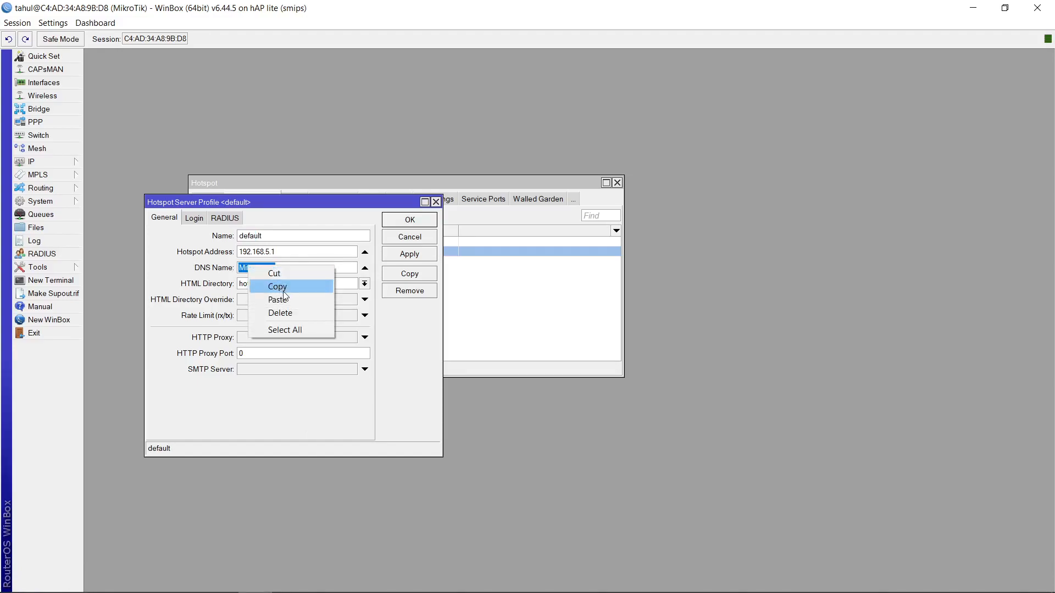
click(279, 287)
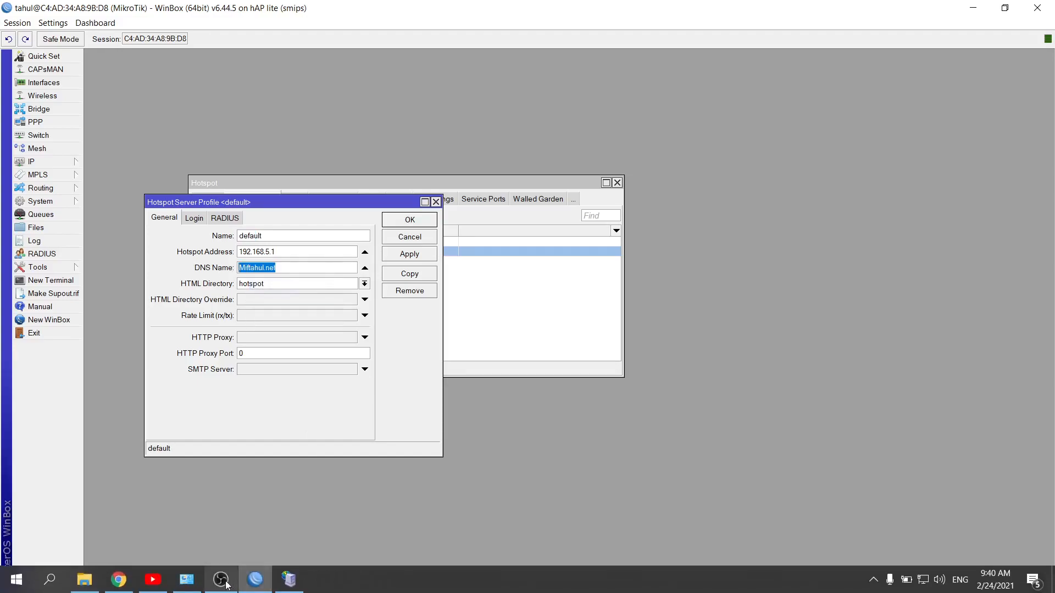
click(186, 580)
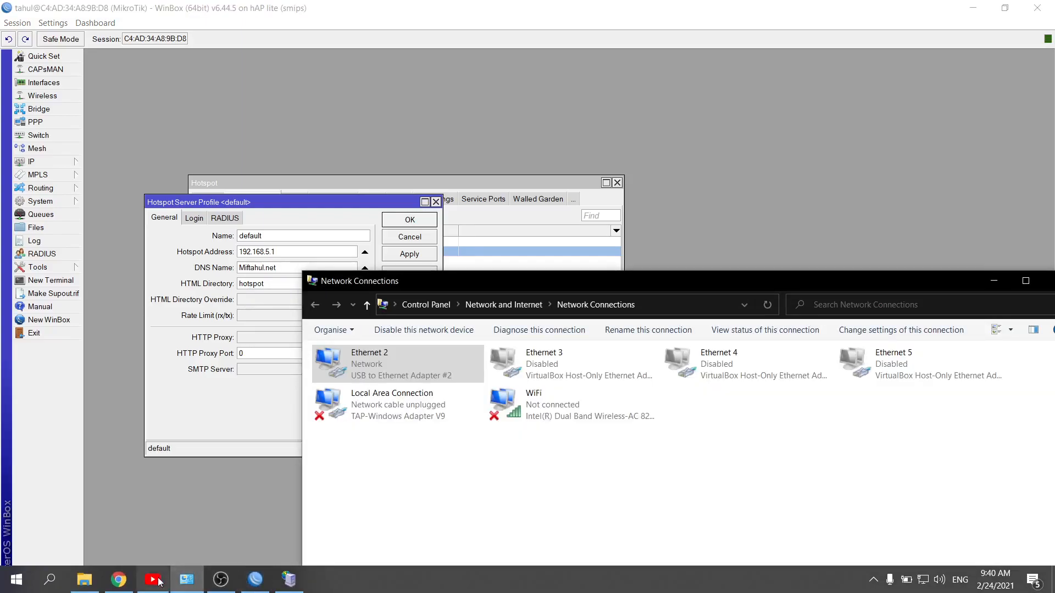
Paste Miftahul.net into the MIKHMON DNS name field
click(119, 580)
click(826, 201)
right_click(830, 203)
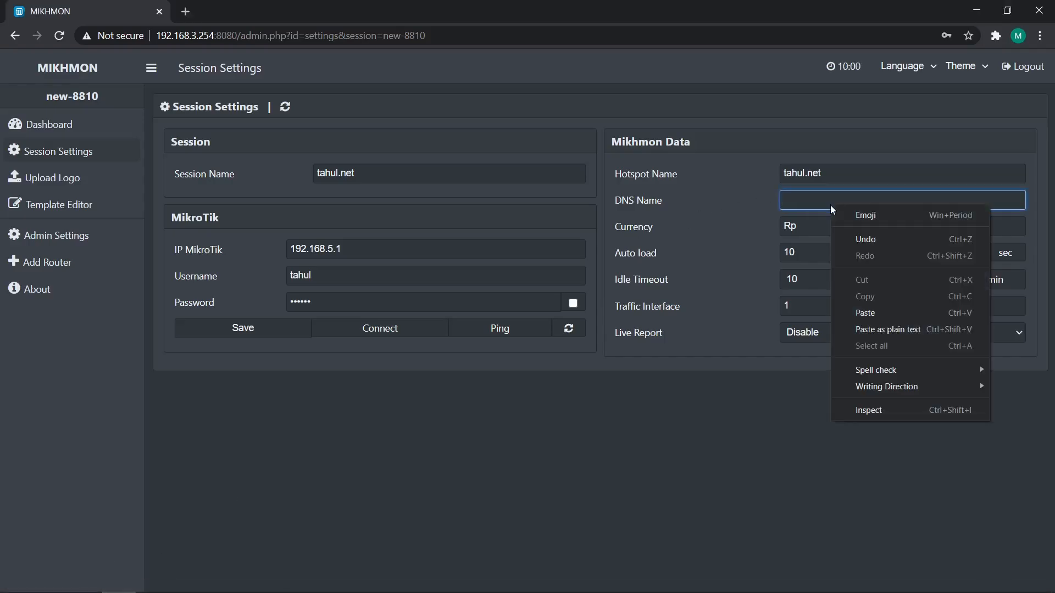
click(869, 310)
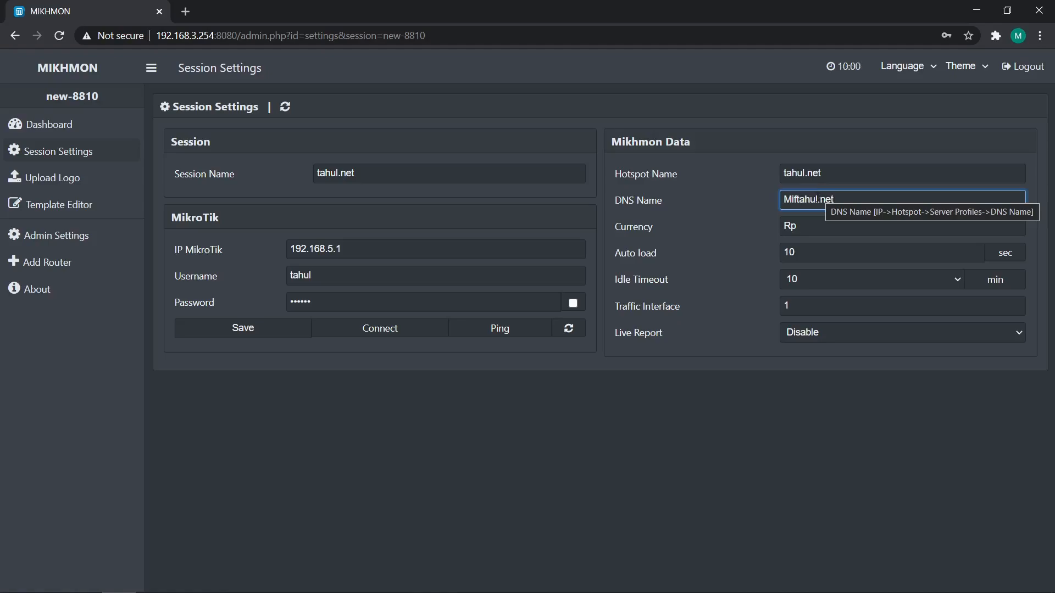
click(836, 417)
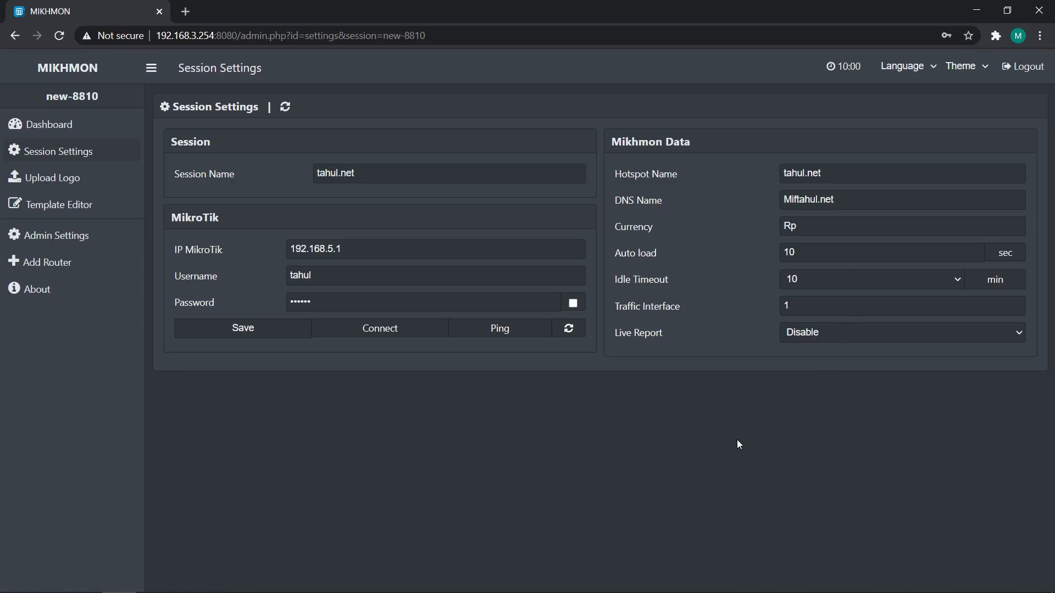
Save the session settings and ping the router
click(288, 336)
click(519, 334)
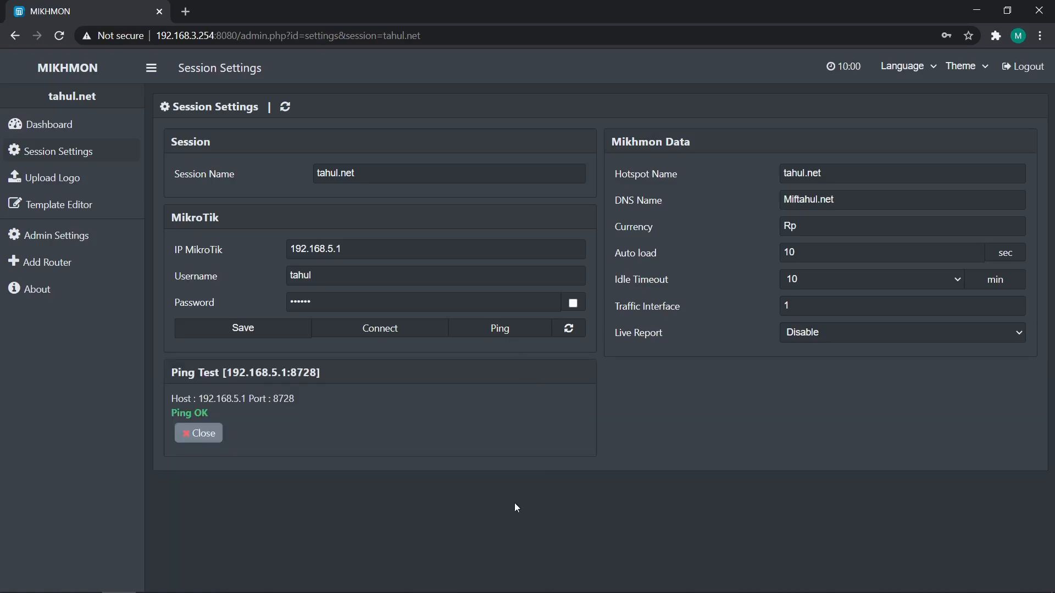
Connect to the router and open the hotspot user profile list
click(395, 331)
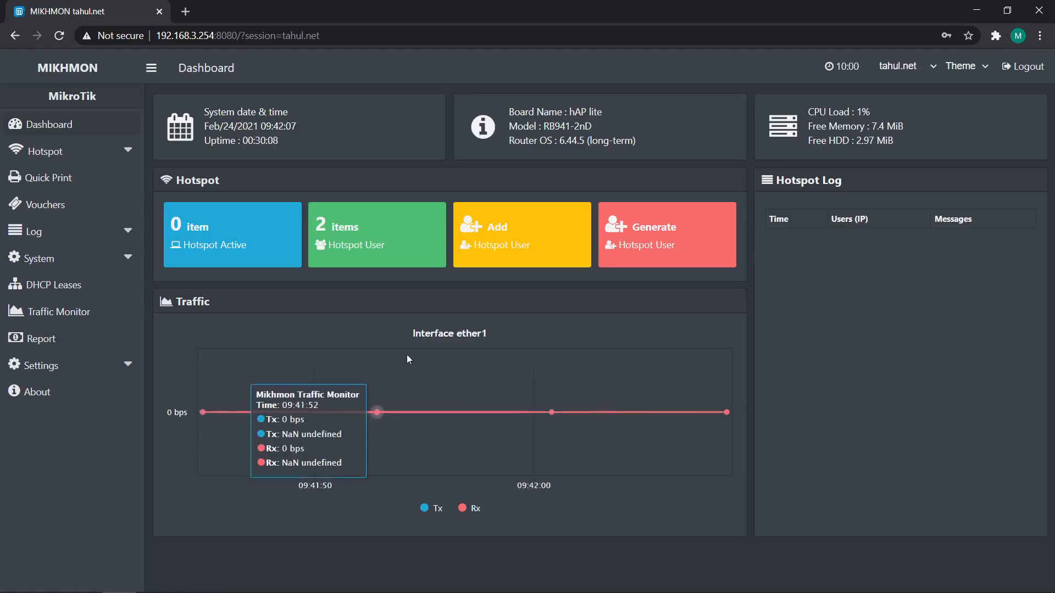
click(107, 156)
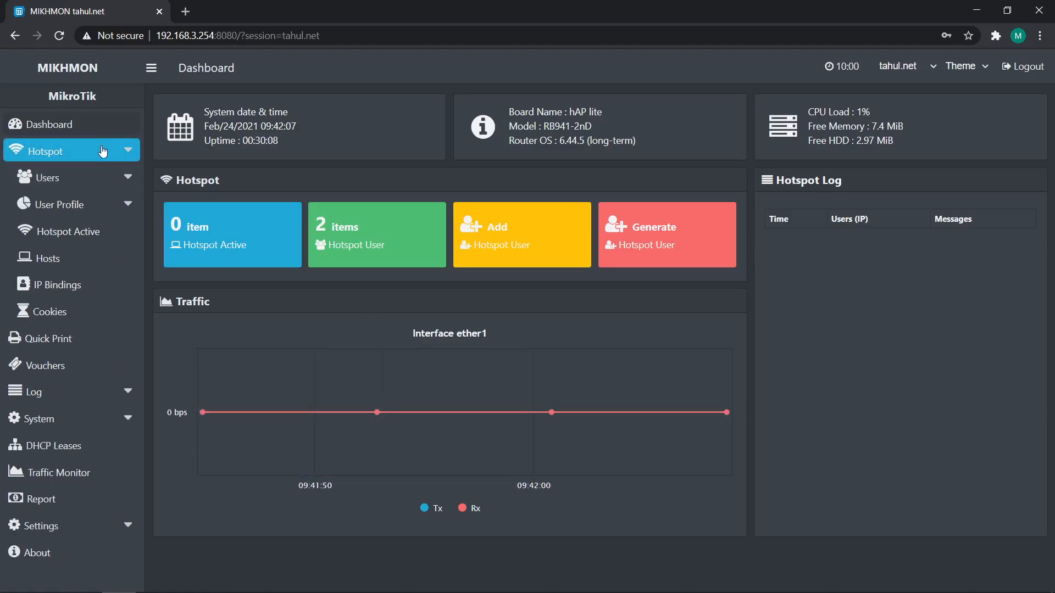
click(99, 186)
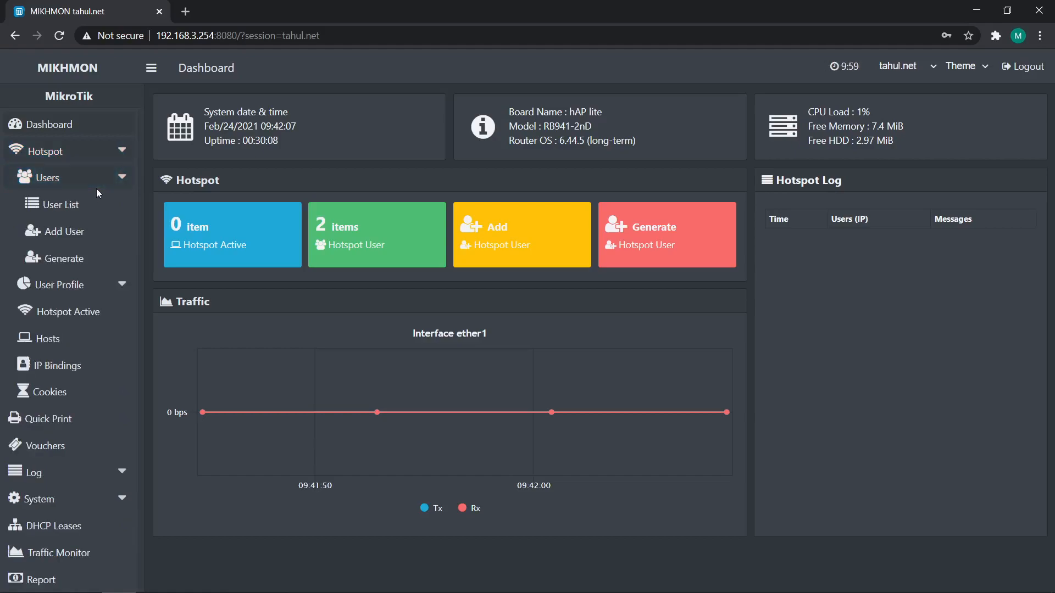
click(102, 284)
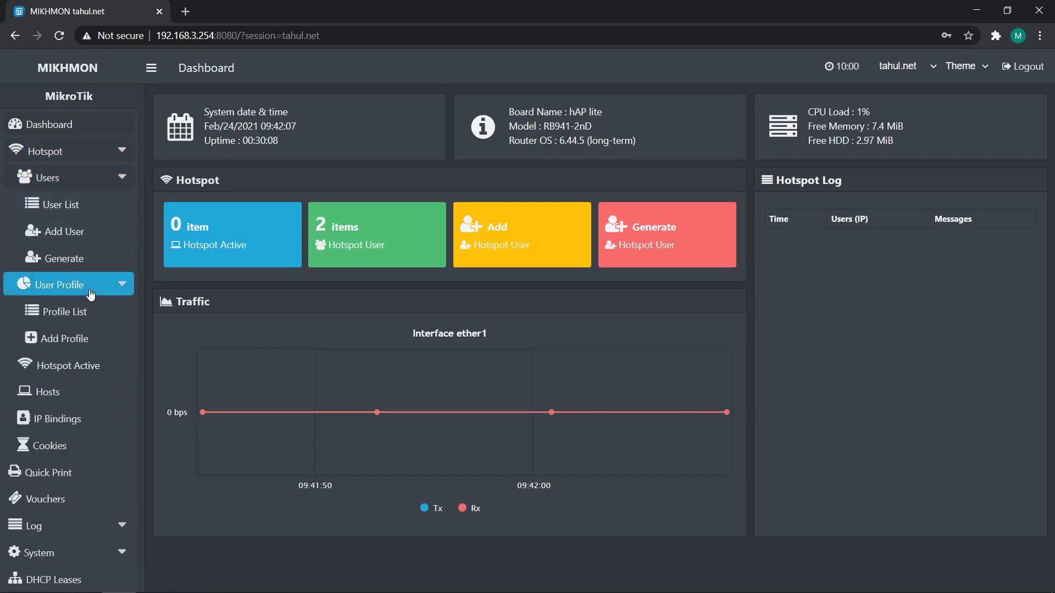
click(109, 322)
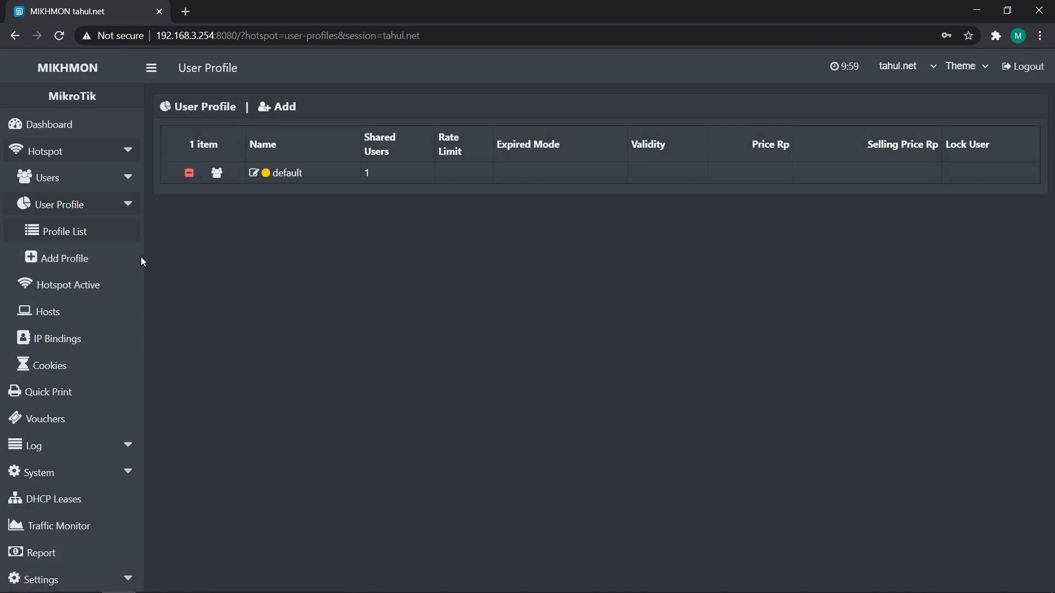
Add a hotspot user profile named 2-JAM_1000 with a 512k/1M rate limit
click(101, 267)
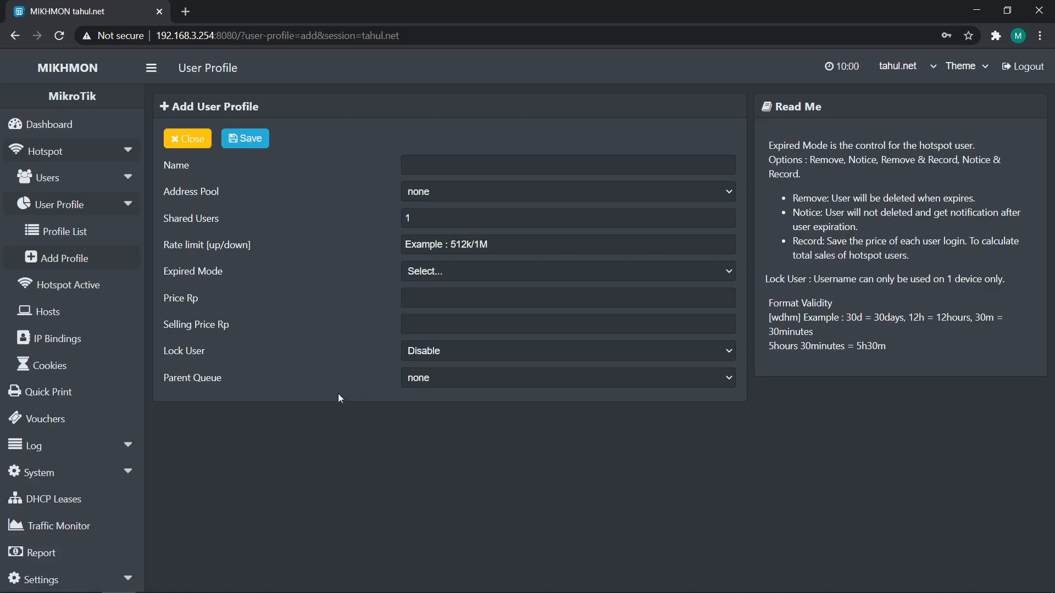
click(442, 174)
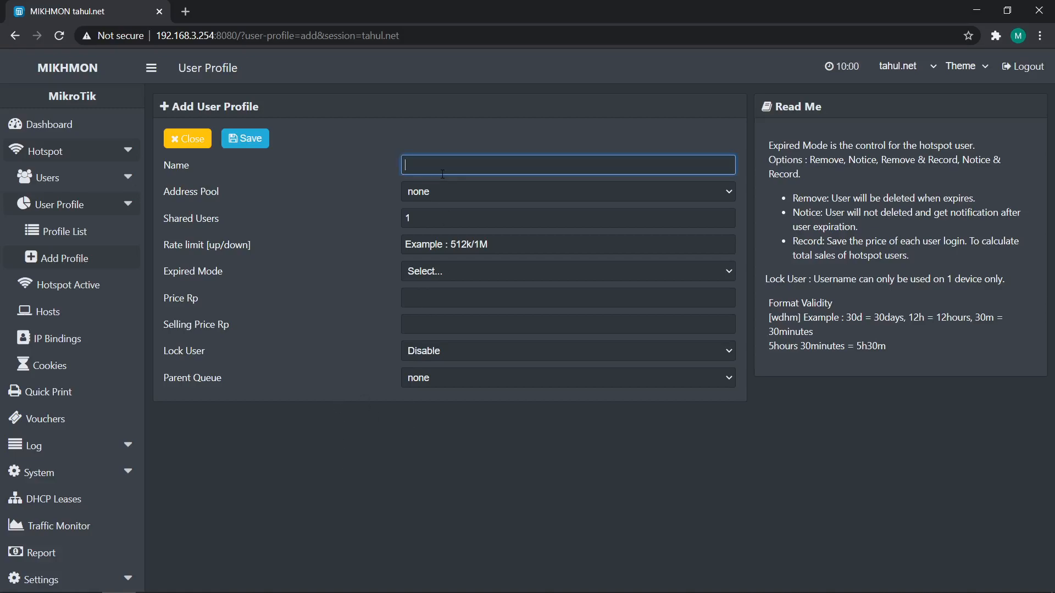
text(2-JAM_1000)
click(472, 244)
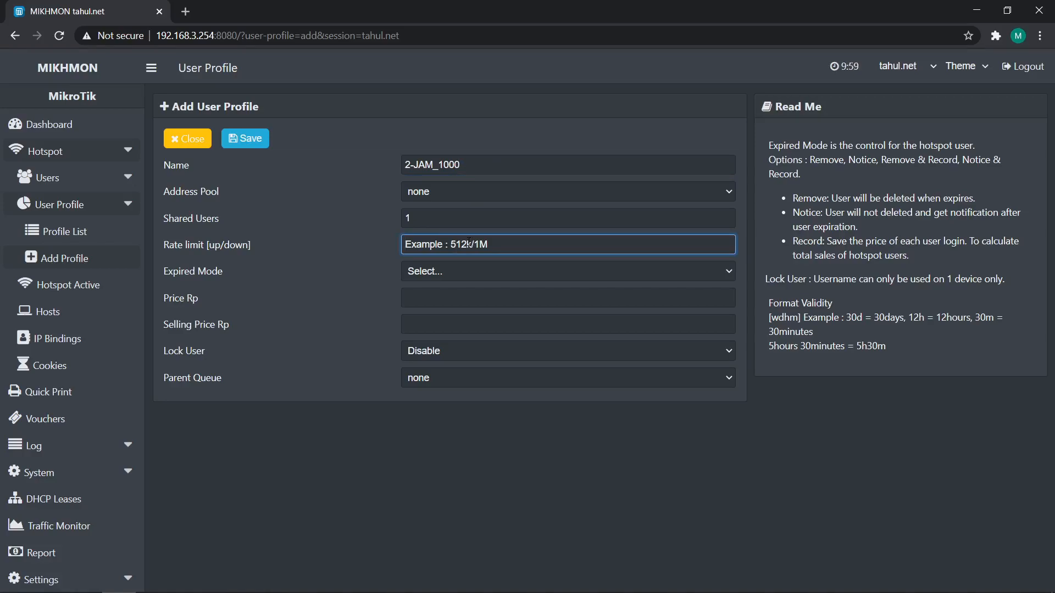
text(512k/)
text(1M)
Set the profile's expired mode to Remove, validity to 2h, and both price and selling price to 1000
click(438, 273)
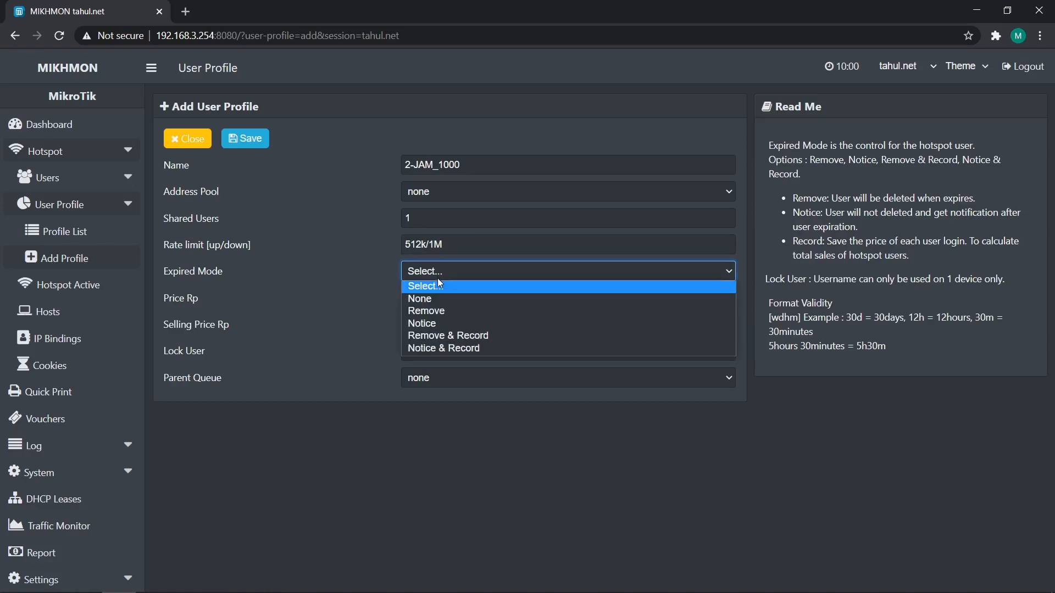
click(442, 309)
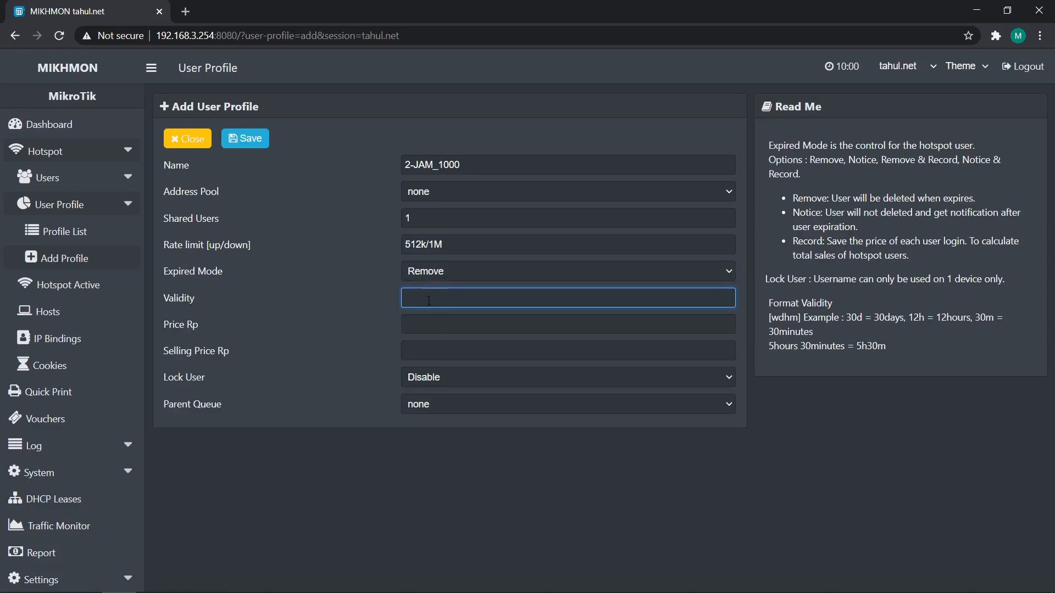
text(2h)
click(511, 329)
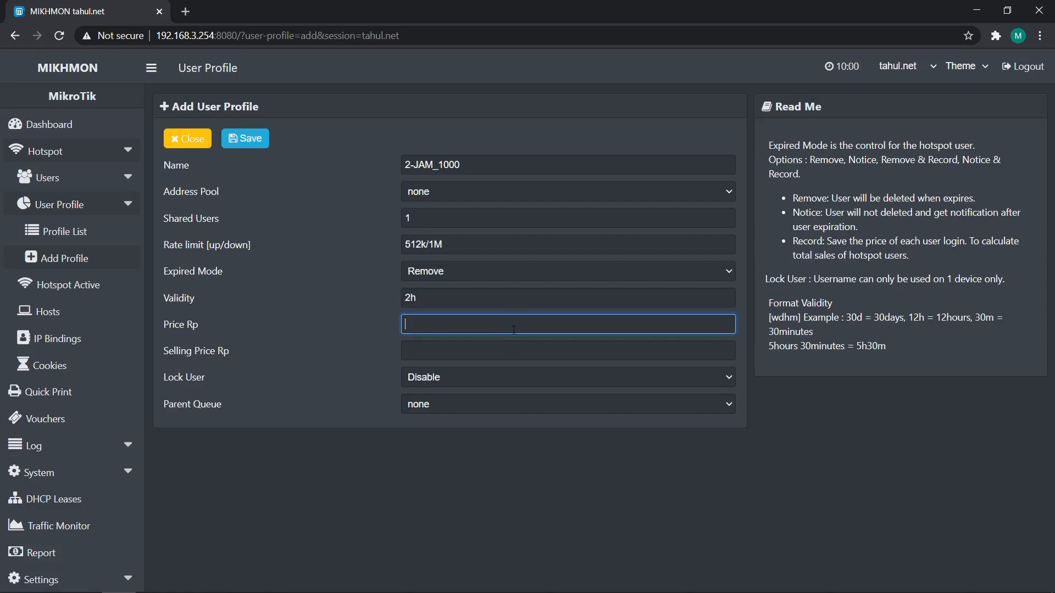
text(1000)
click(487, 359)
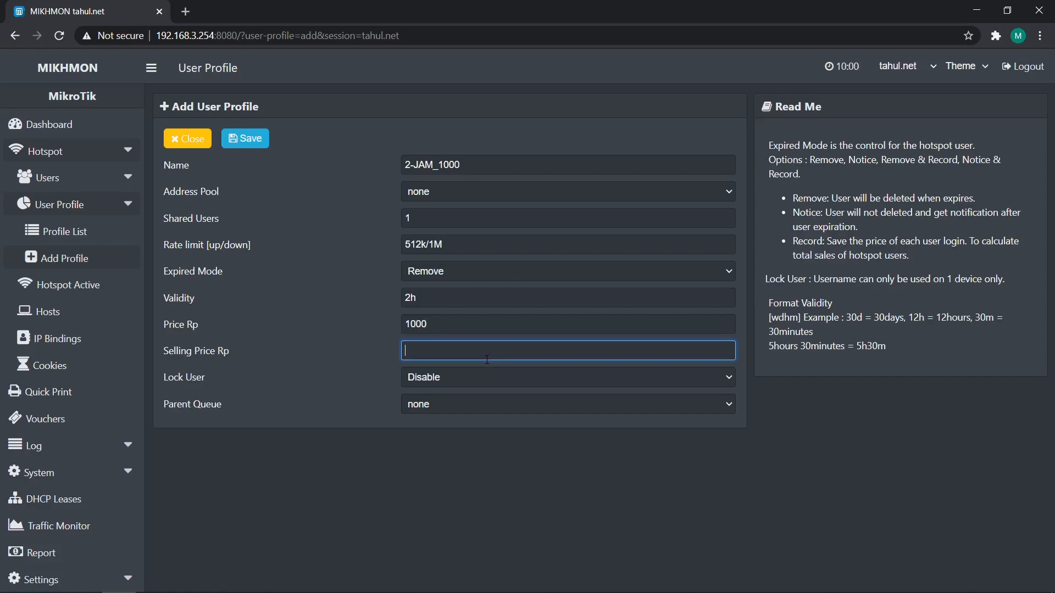
text(1000)
click(524, 439)
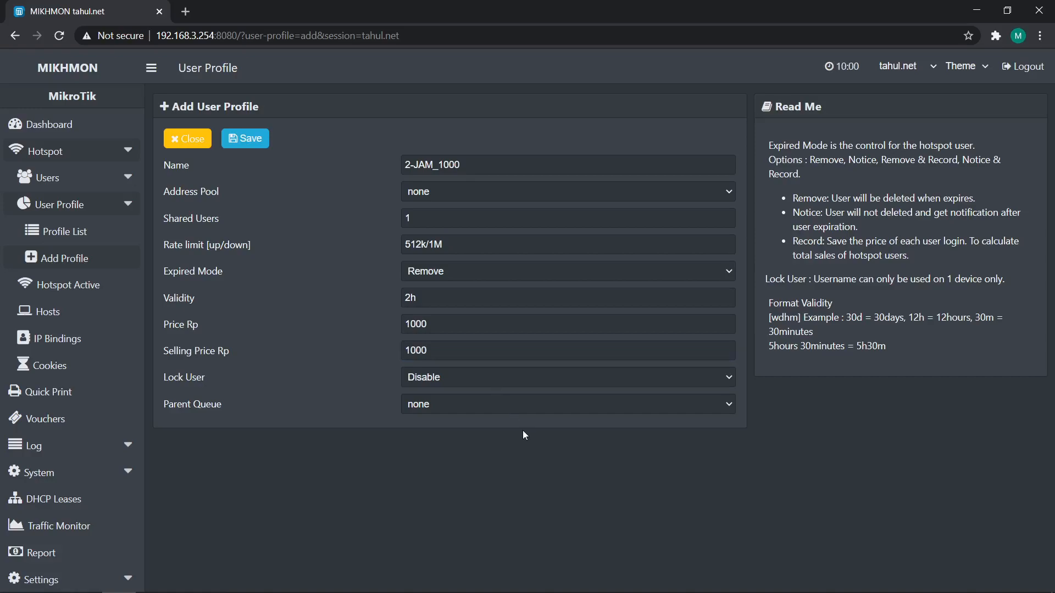
Enable Lock User for the profile, save it, and close the form
click(523, 379)
click(461, 404)
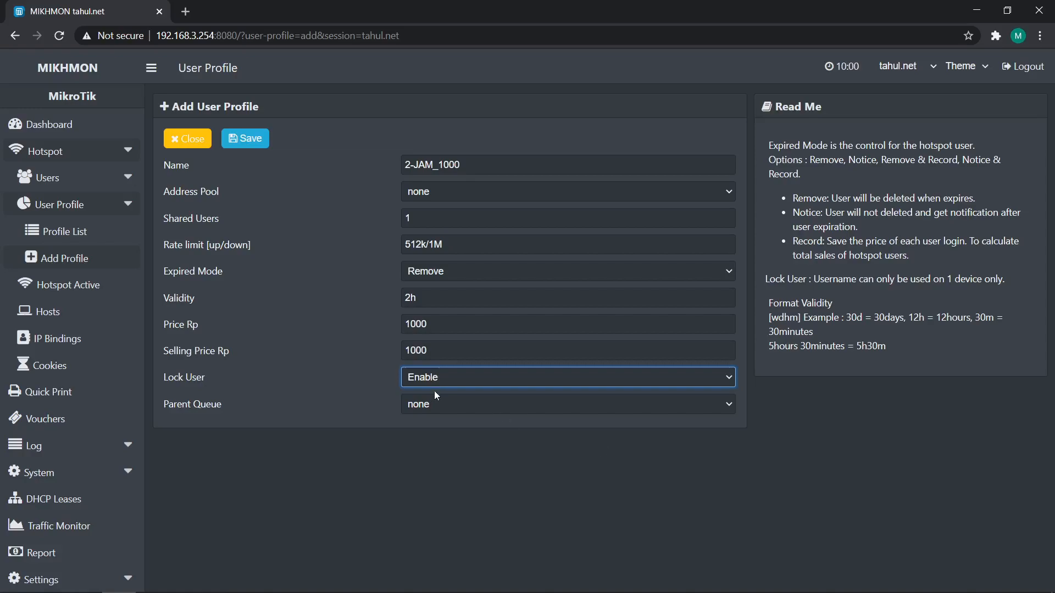
click(243, 137)
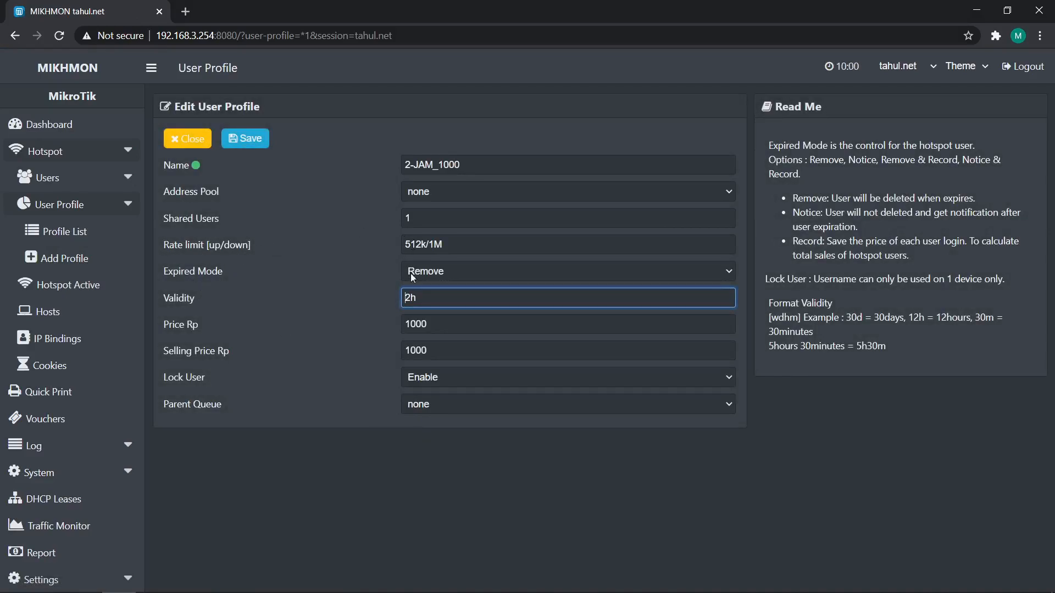
click(187, 138)
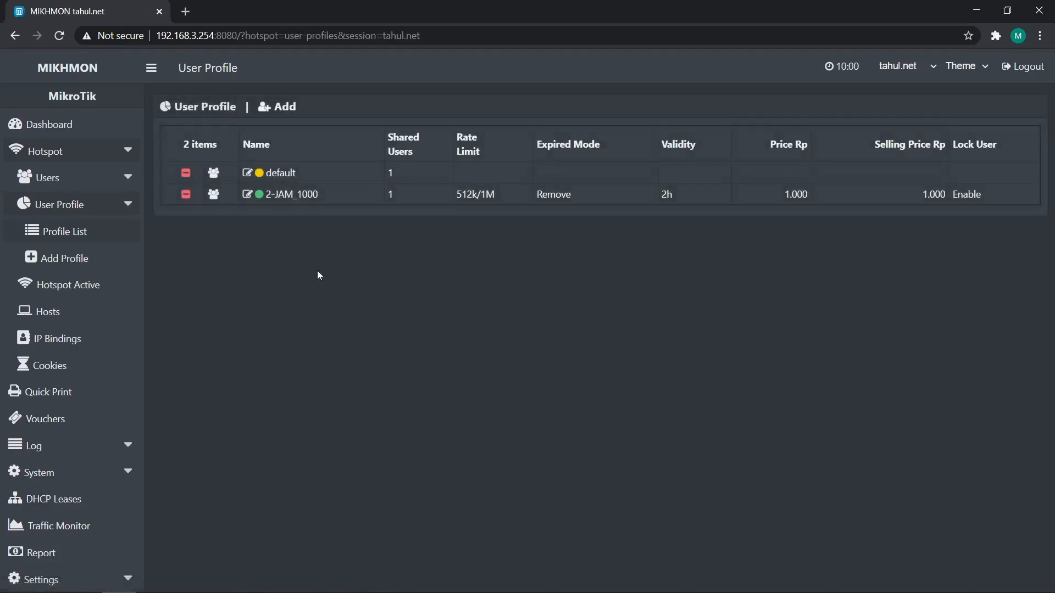
Switch to WinBox, close the server profile dialog, and view the hotspot user profiles list
mouse_move(450, 592)
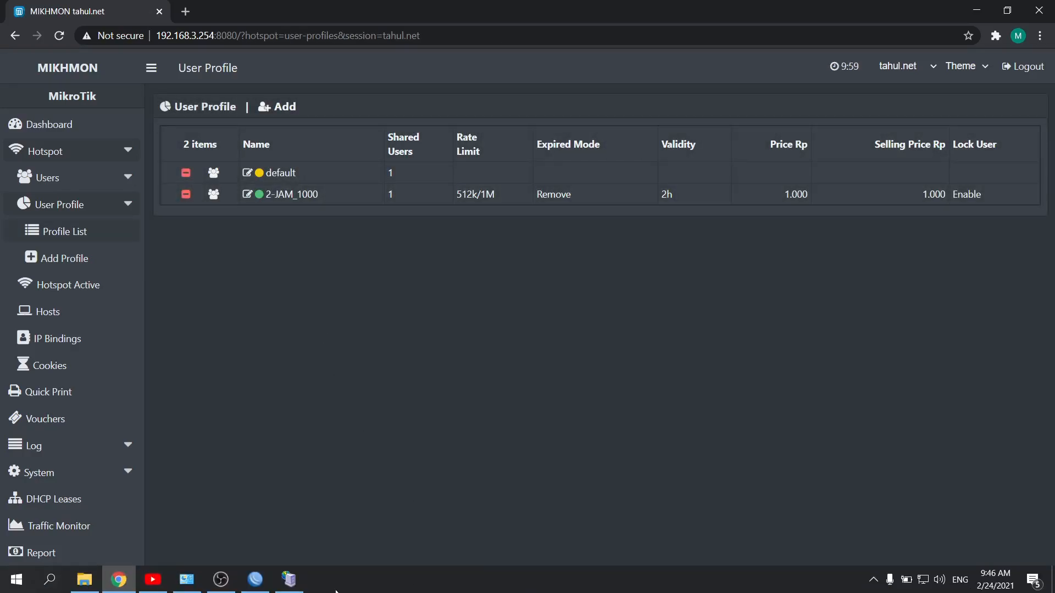
click(261, 587)
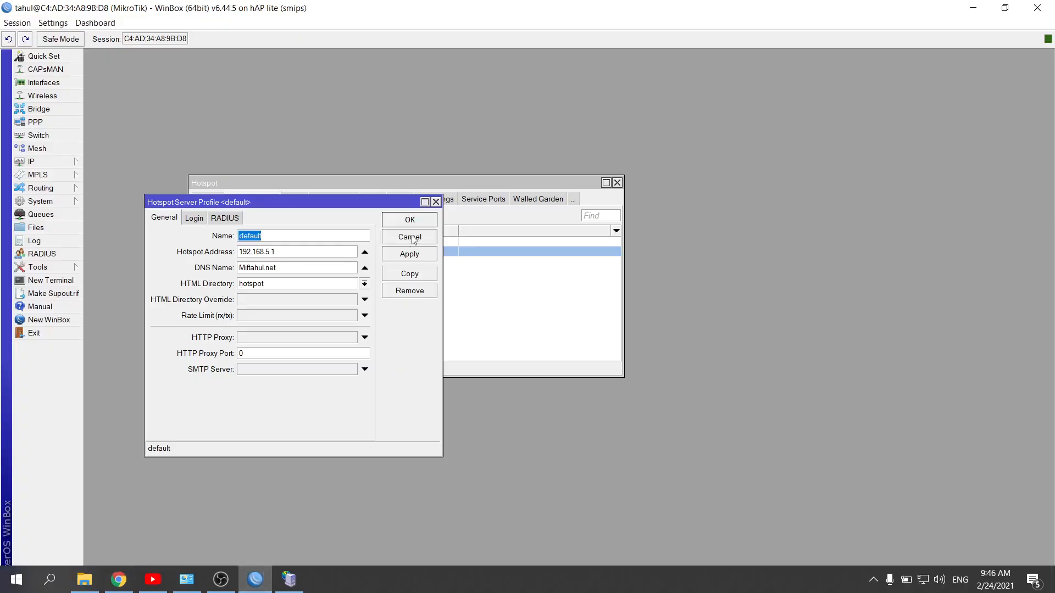
click(436, 202)
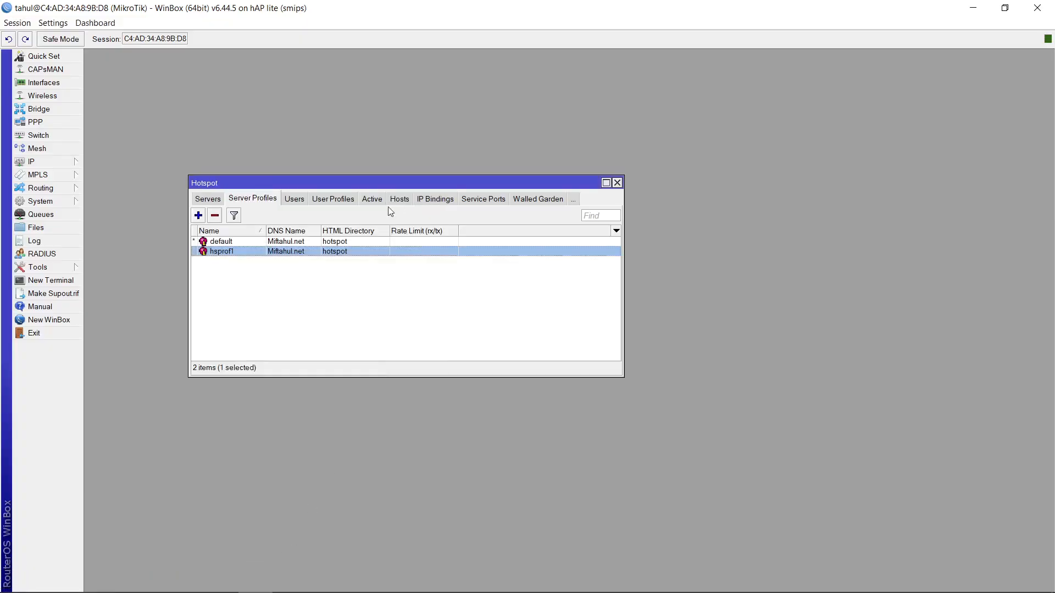
click(331, 201)
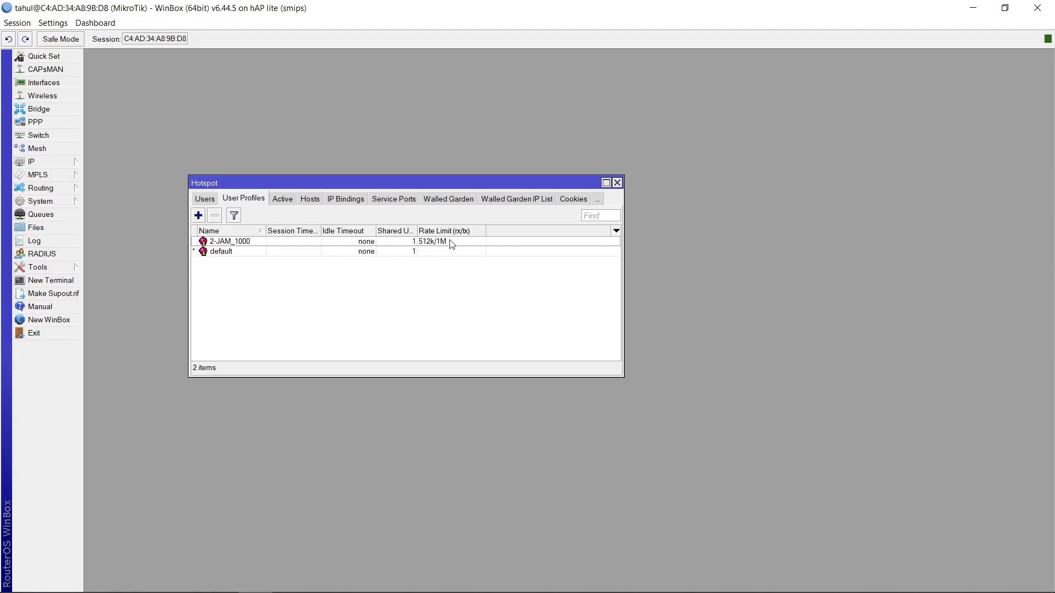
Return to the browser and add a user profile named 1-HARI_5000 with a 1M/2M rate limit
mouse_move(284, 588)
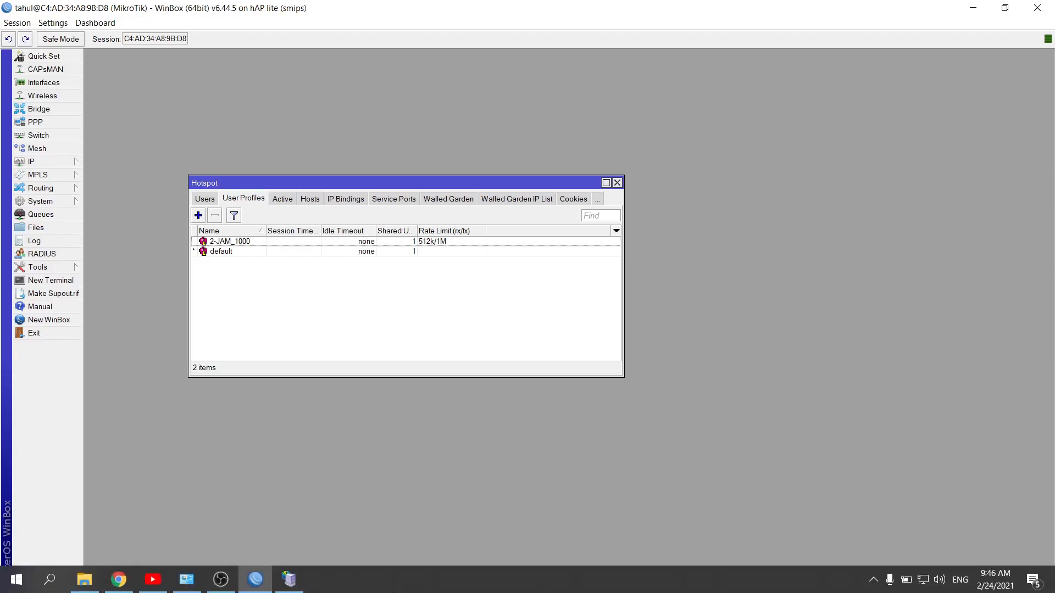
click(119, 580)
click(277, 107)
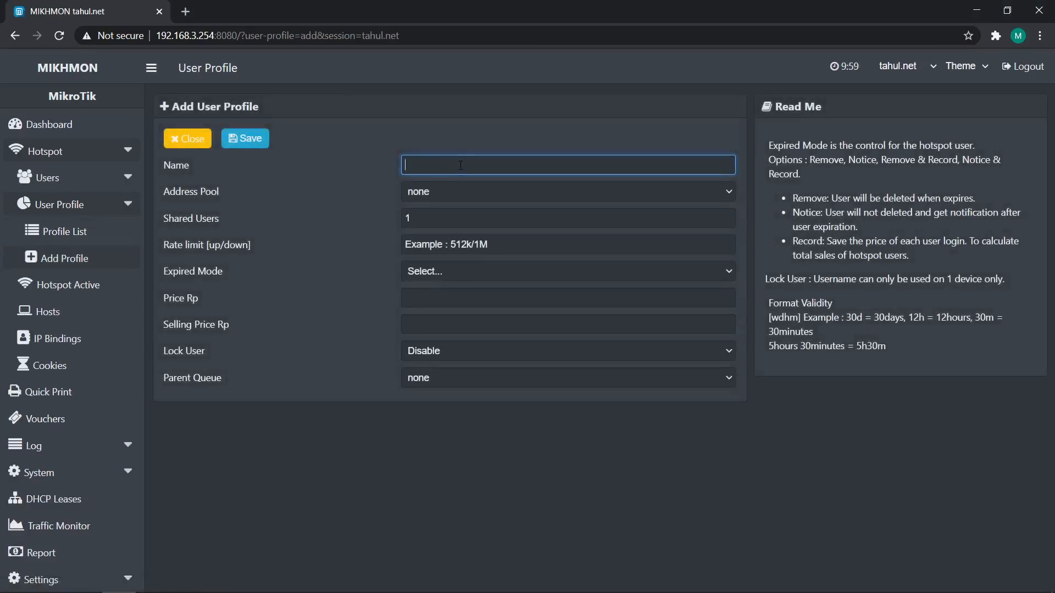
text(1-HARI_5000)
click(459, 243)
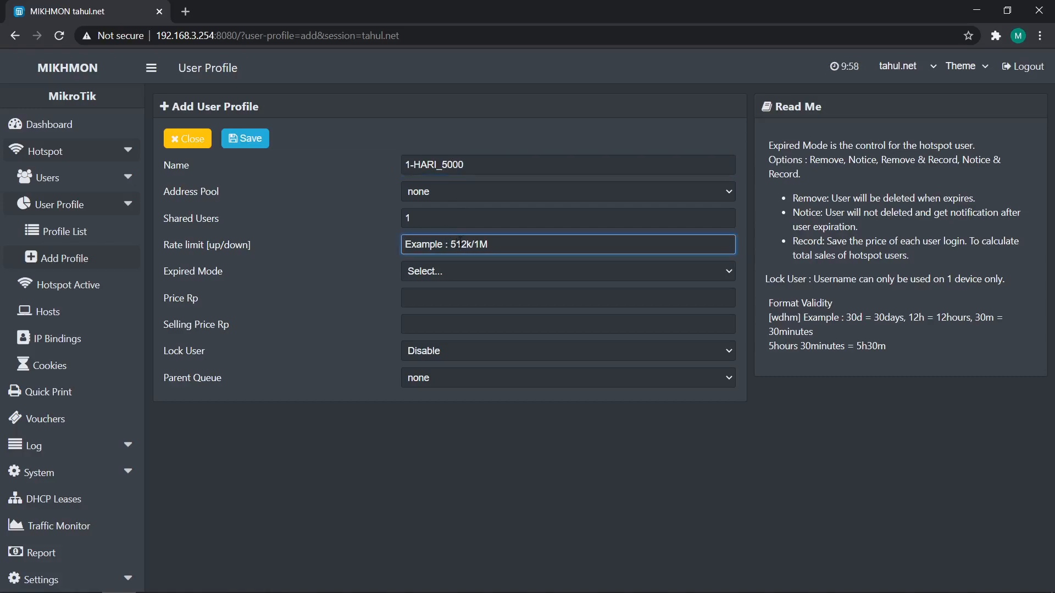
text(1M/2M)
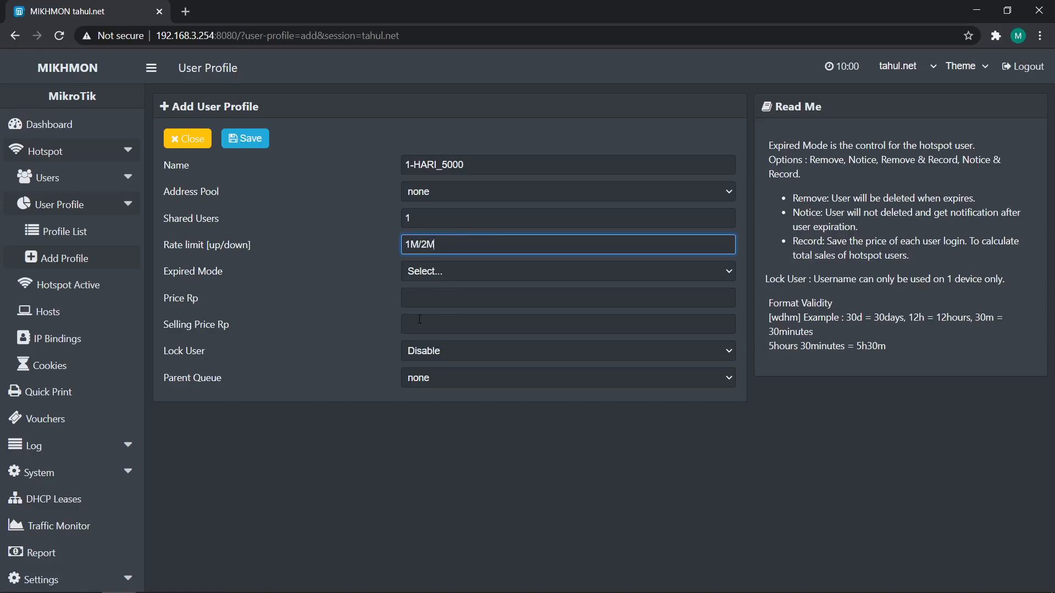
Set the profile's expired mode to Remove, validity to 1d, and both price and selling price to 5000
click(470, 271)
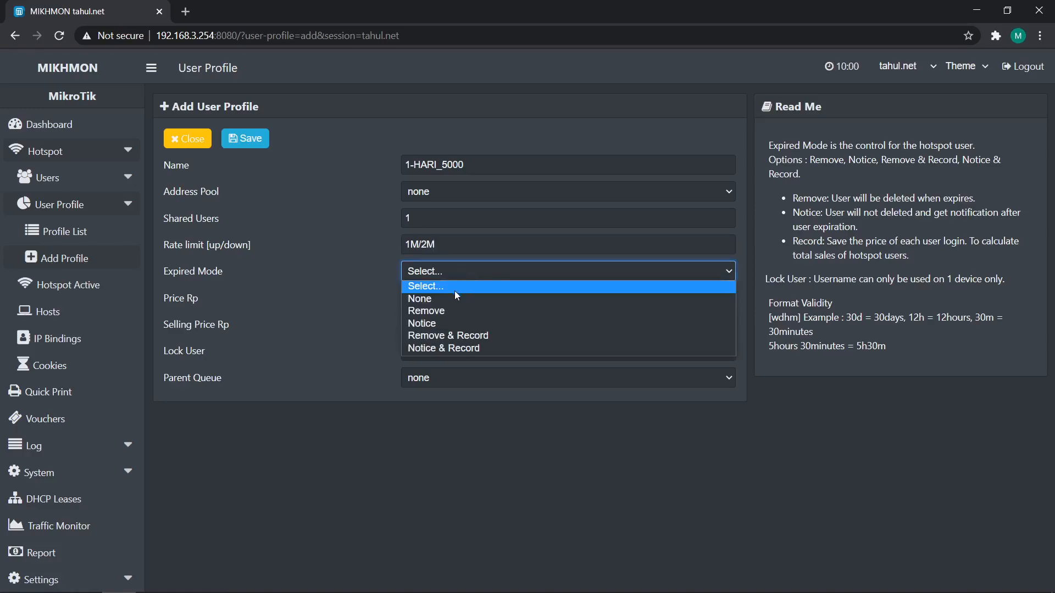
click(453, 309)
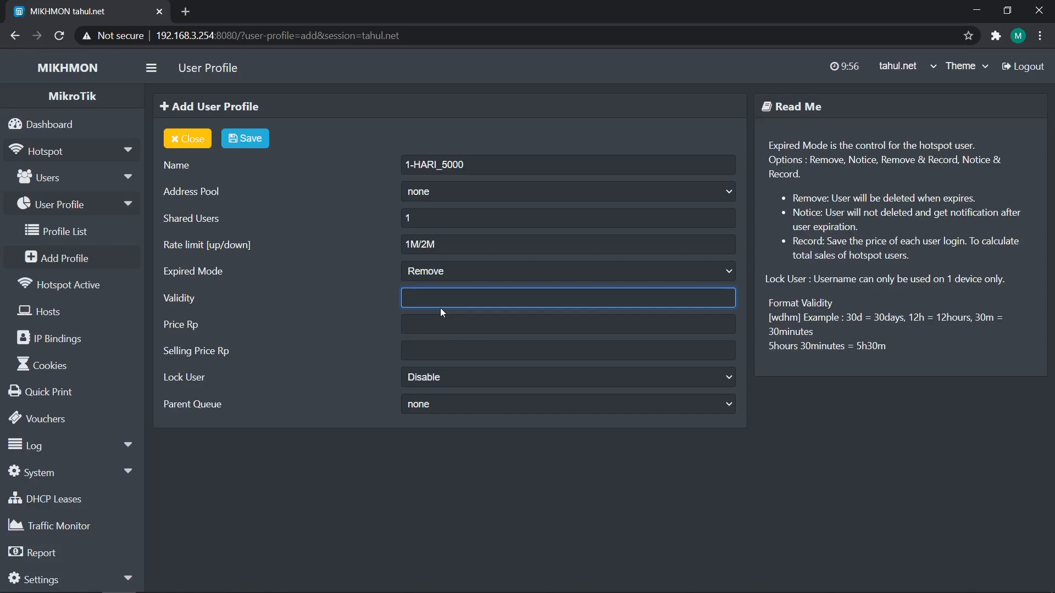
click(476, 469)
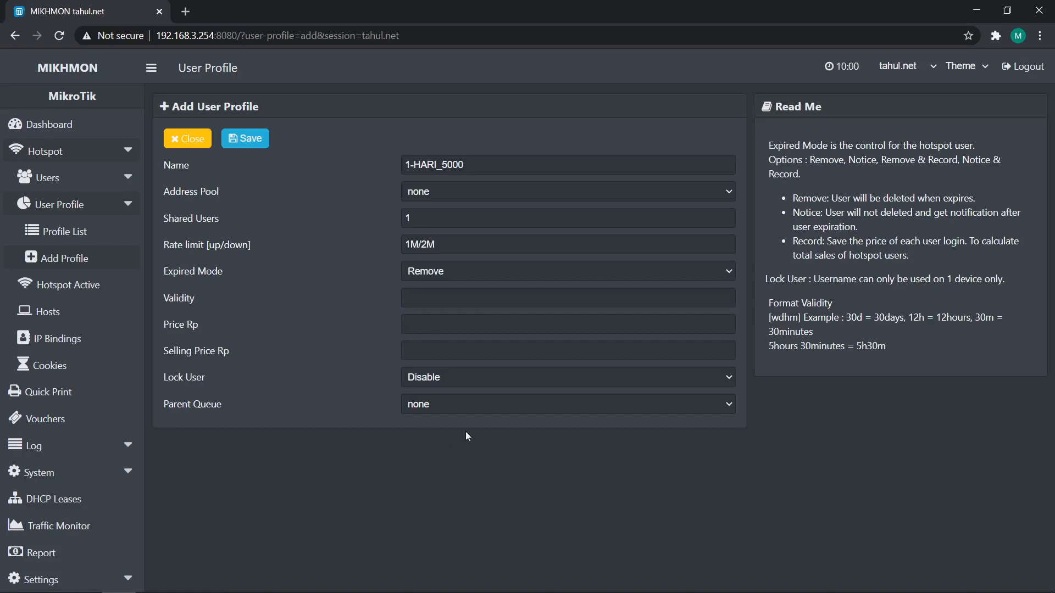
click(437, 300)
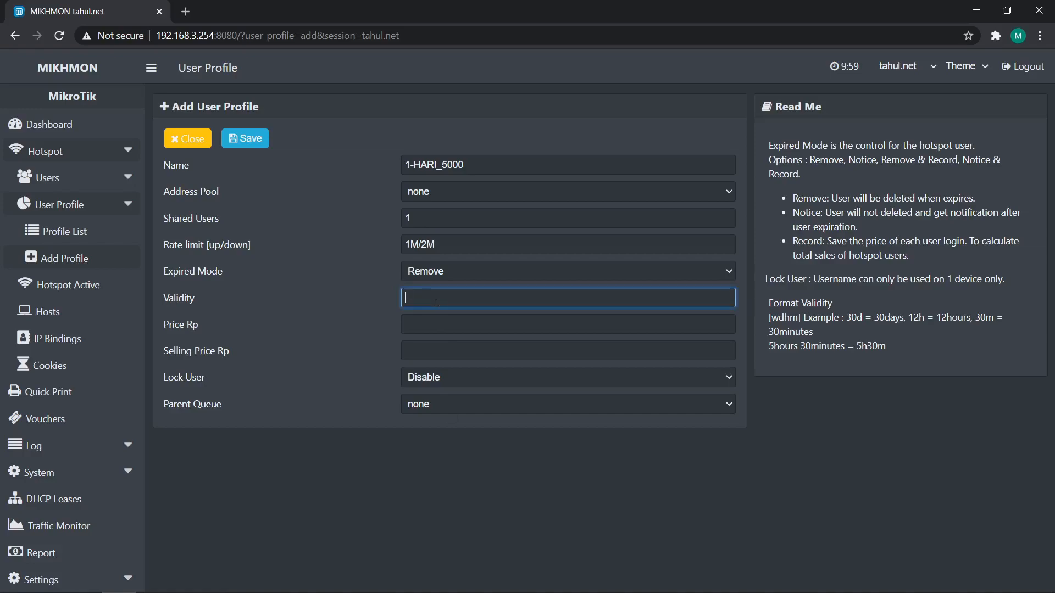
text(1d)
click(493, 323)
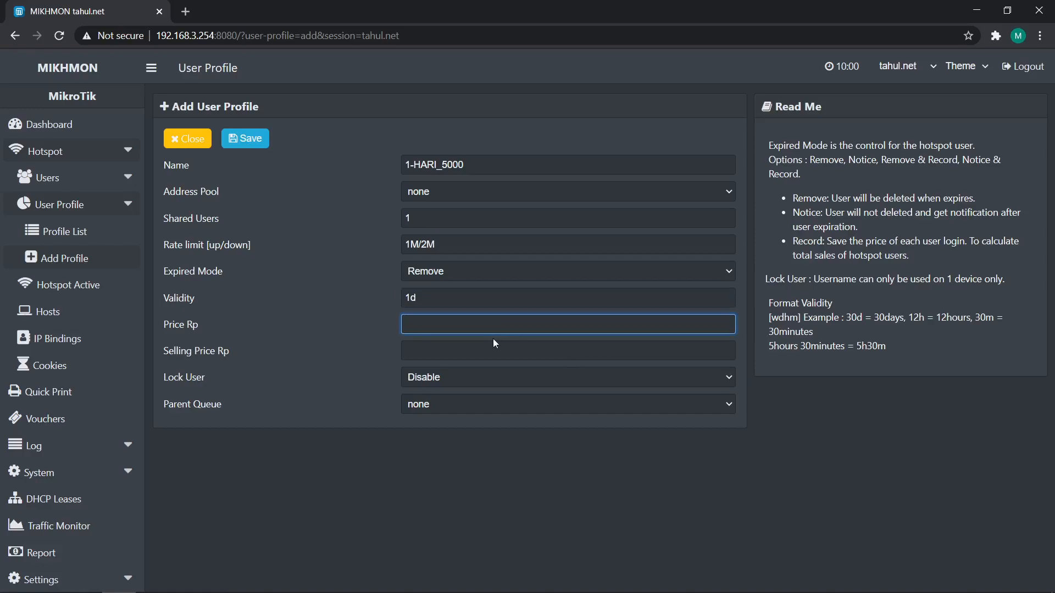
text(5000)
key(Tab)
text(5000)
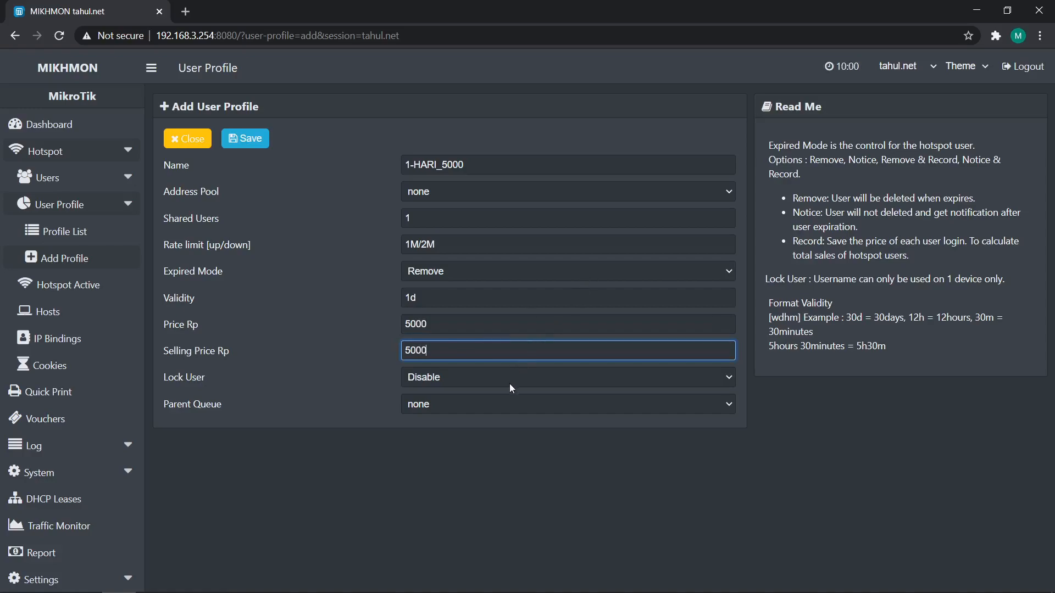
Enable Lock User for the profile, save it, and close the form
click(577, 470)
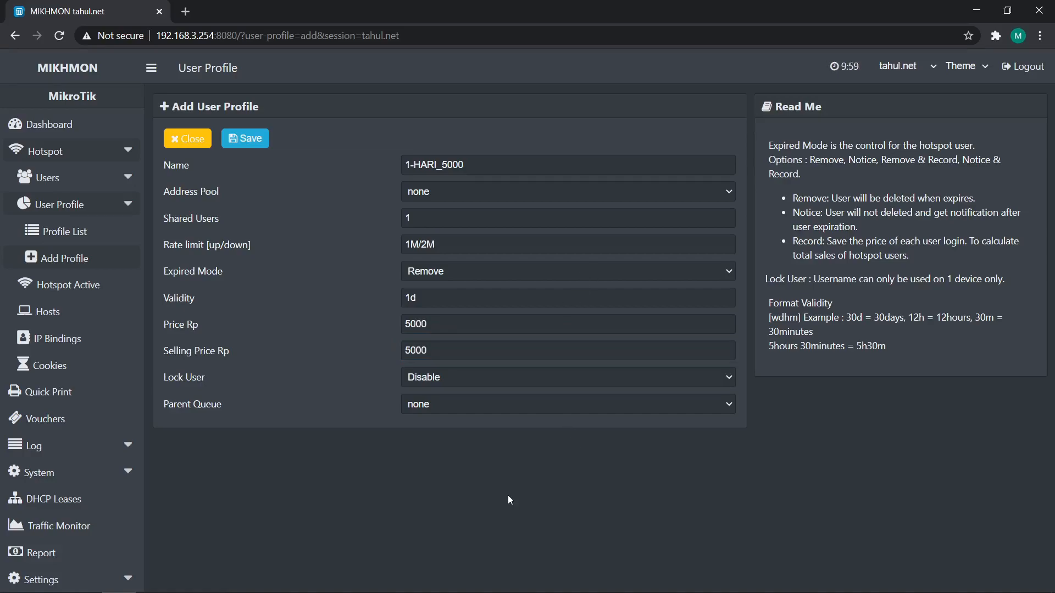
click(477, 377)
click(448, 406)
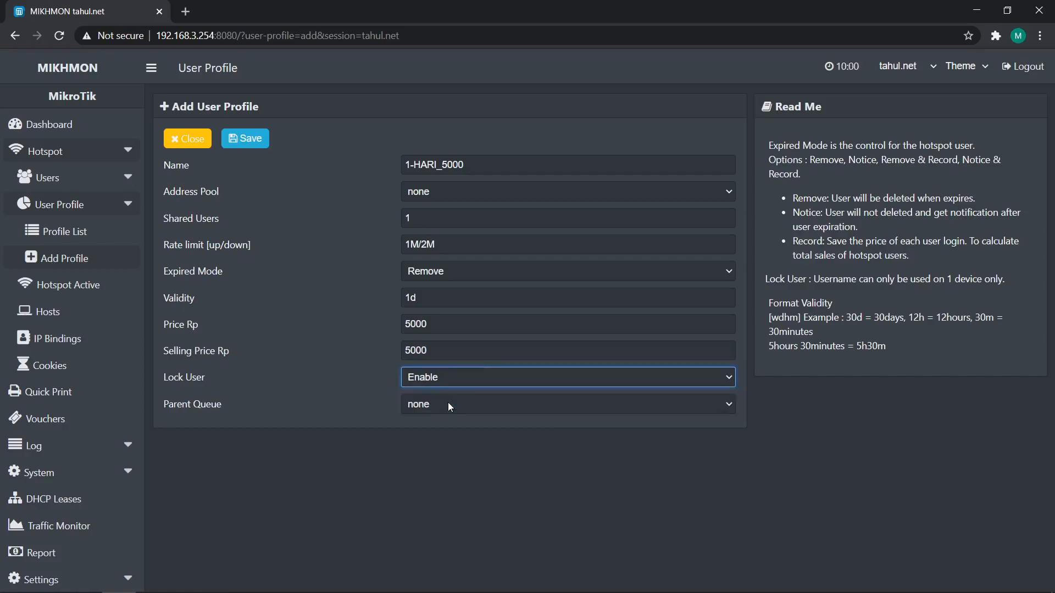
click(248, 141)
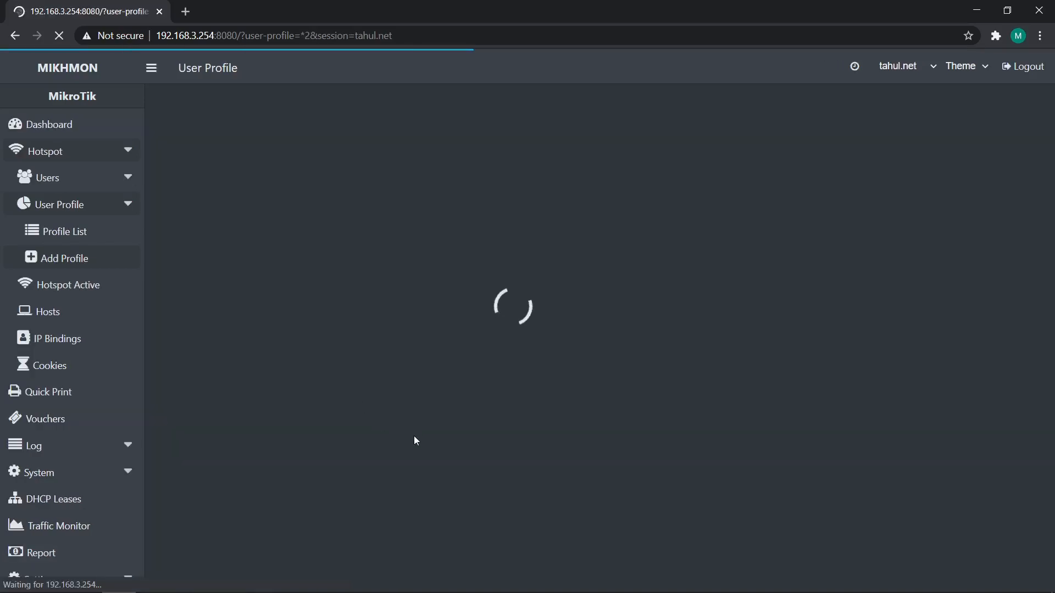
click(192, 140)
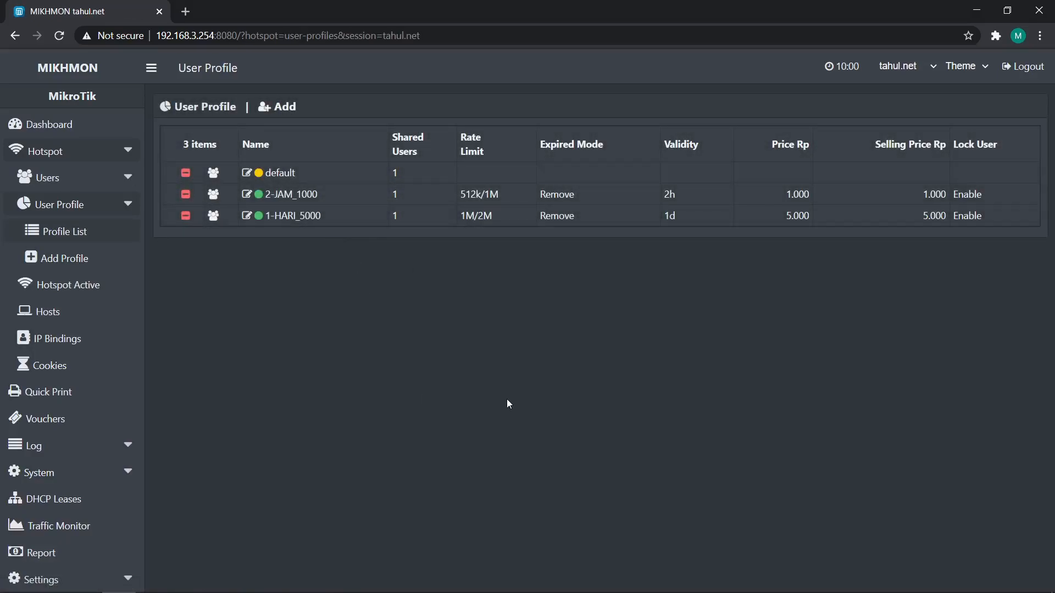
Check the hotspot user profiles list in WinBox, then return to the browser
mouse_move(318, 586)
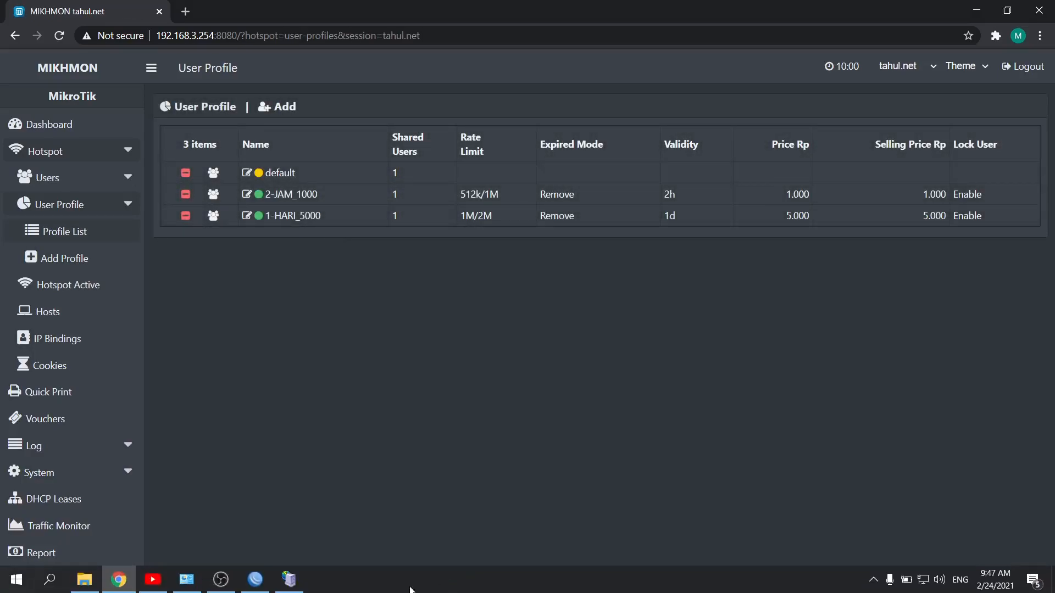
click(254, 582)
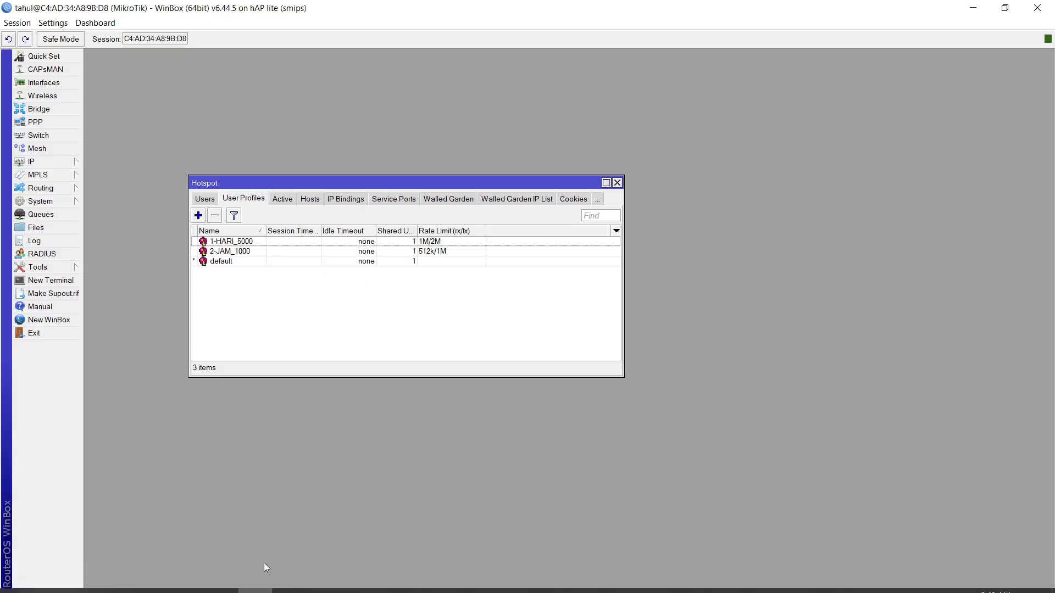
mouse_move(265, 591)
click(119, 579)
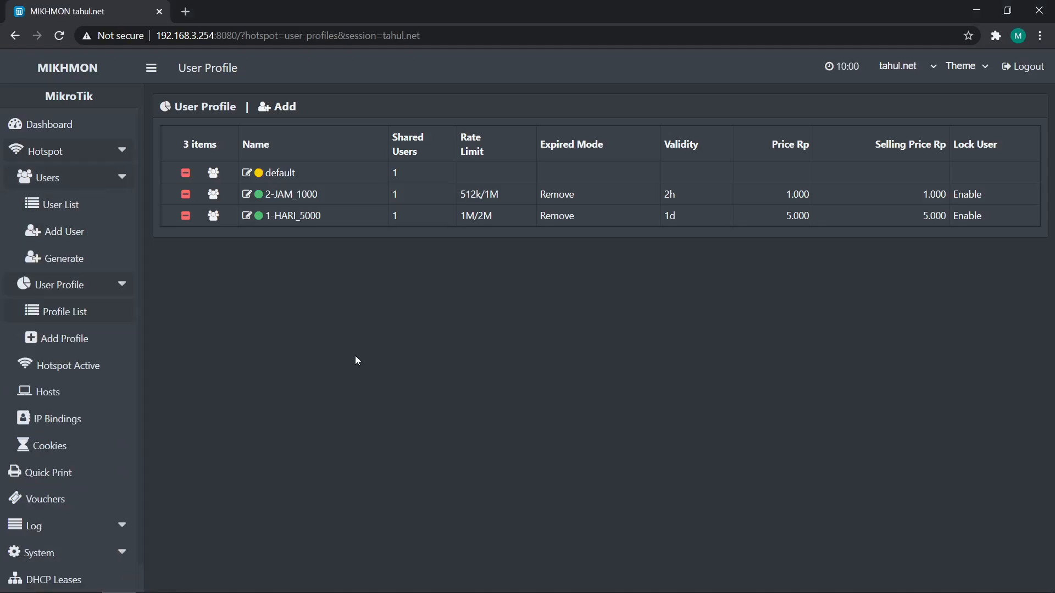
Open the hotspot user generator, set the quantity to 44 and user mode to Username = Password
double_click(77, 179)
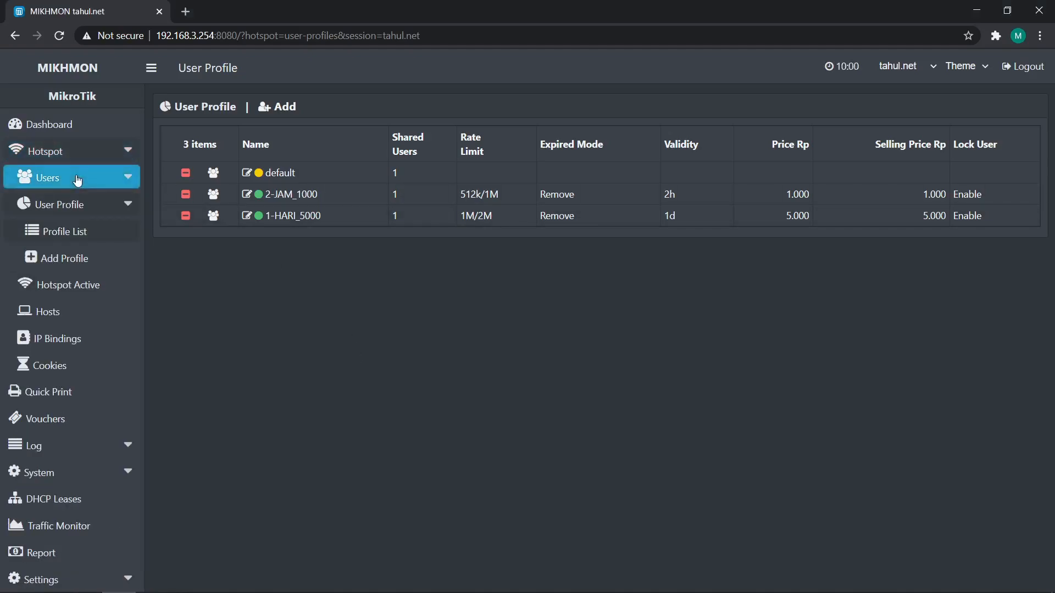
click(77, 208)
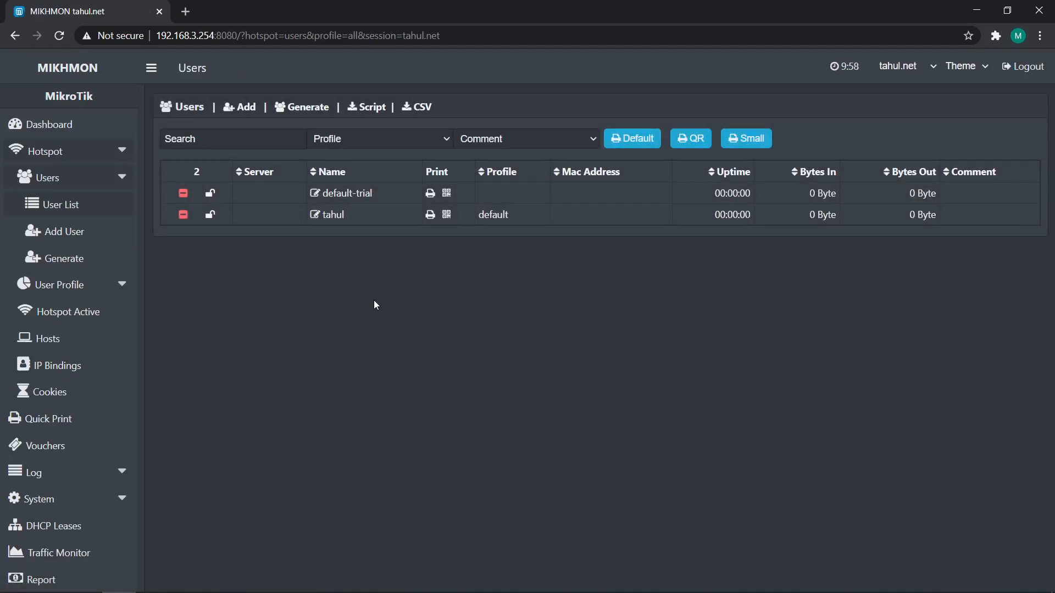
click(98, 256)
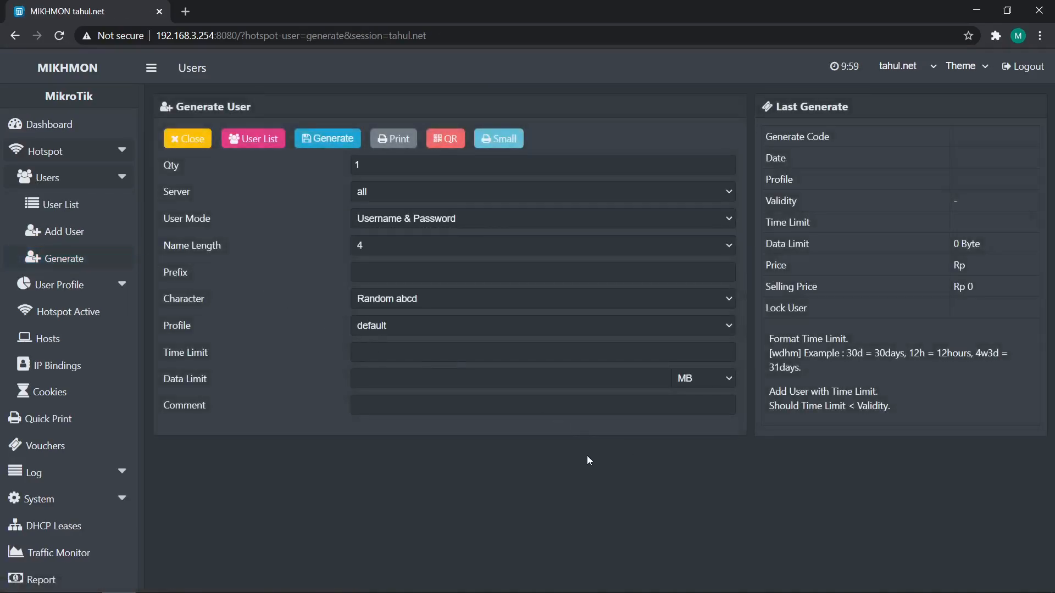
drag(379, 164, 327, 150)
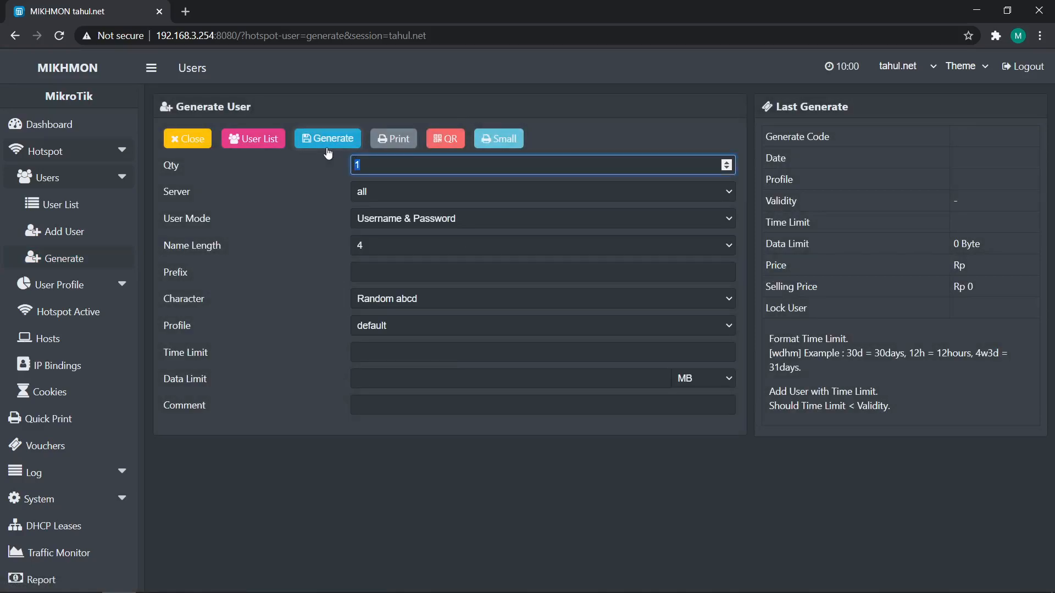
text(44)
click(449, 219)
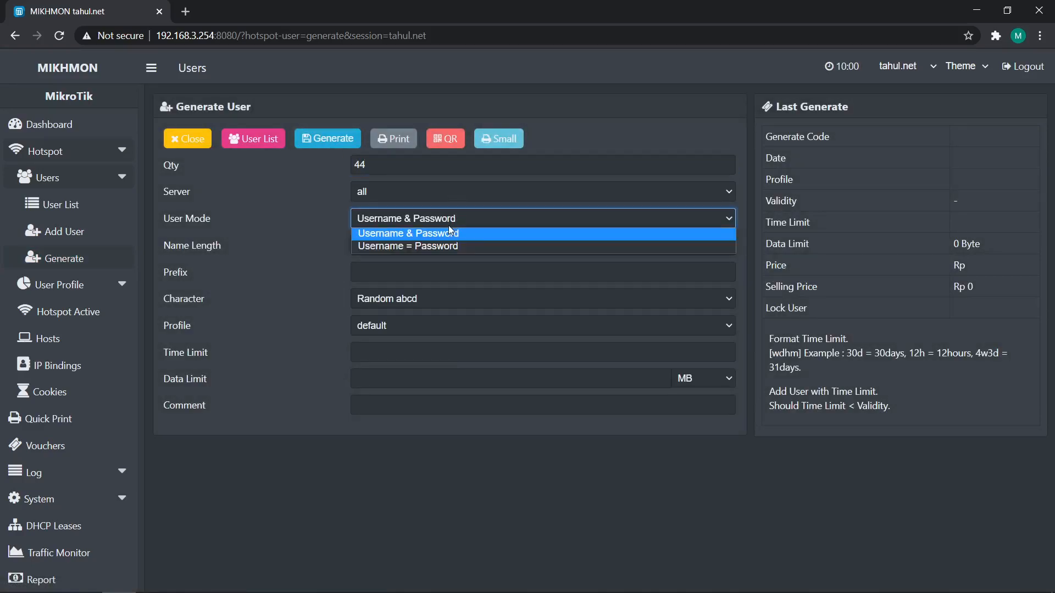
click(452, 246)
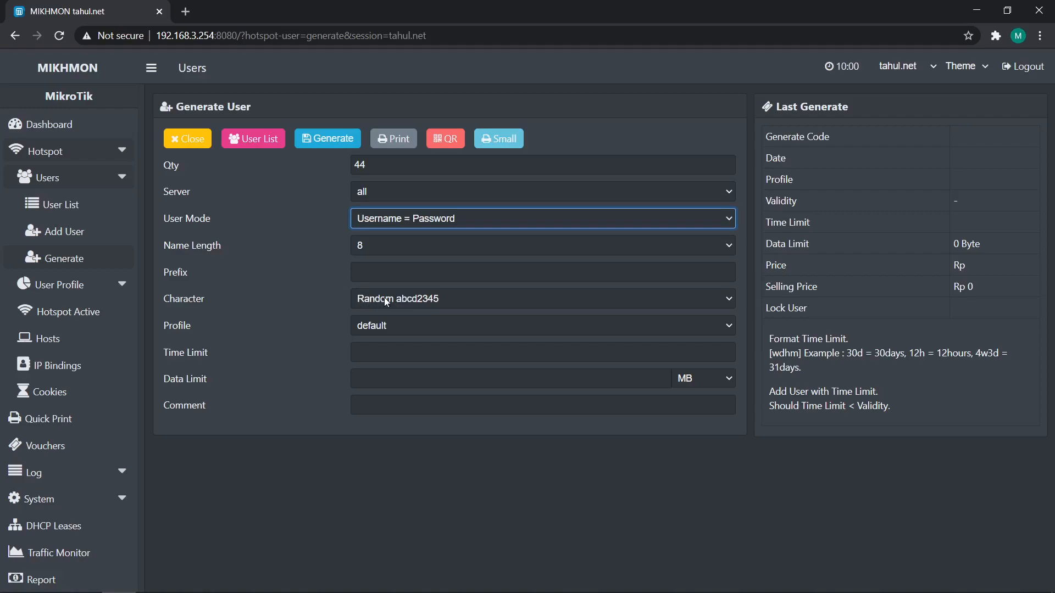
Set the generator's name length to 5 and the character type to Random aBcD2345
click(524, 468)
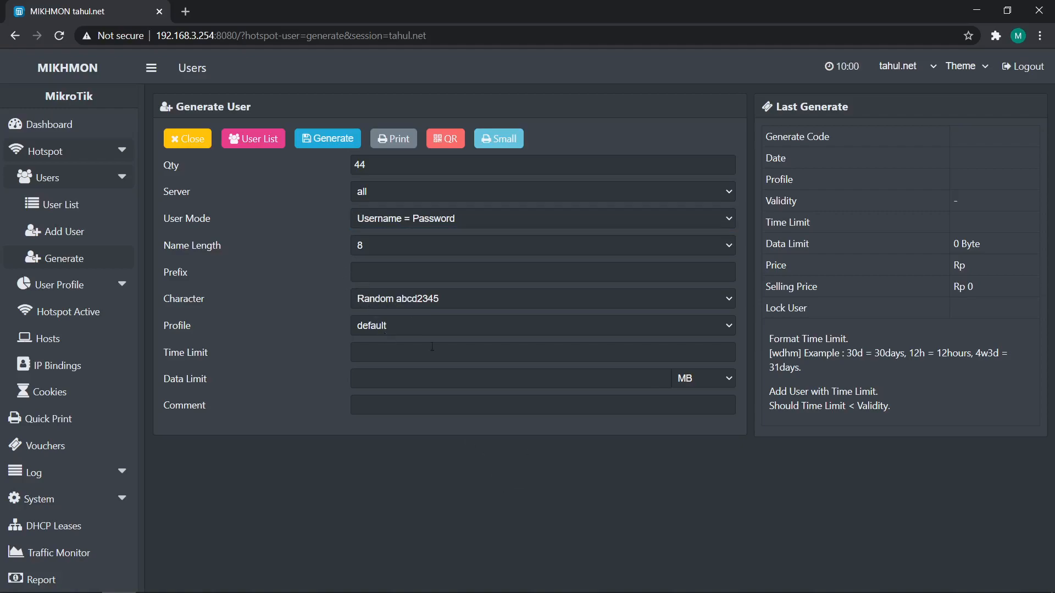
click(407, 242)
click(421, 298)
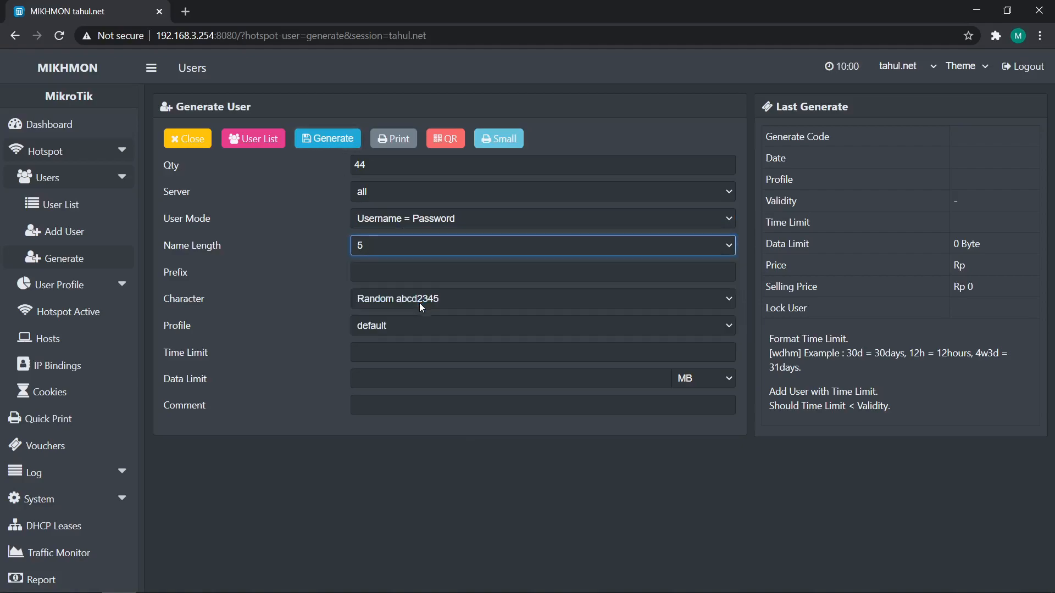
click(481, 455)
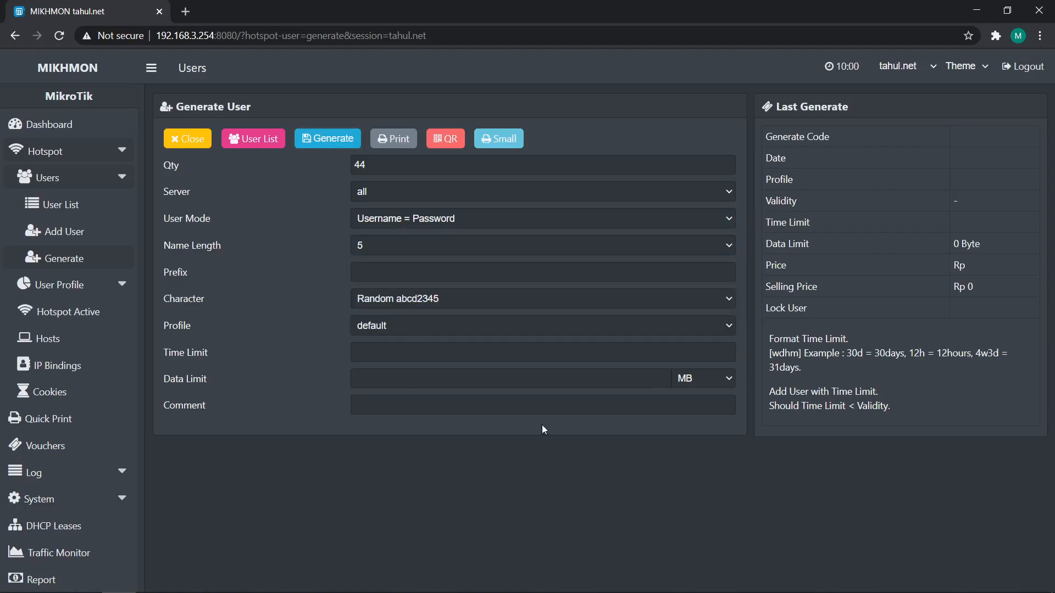
click(425, 296)
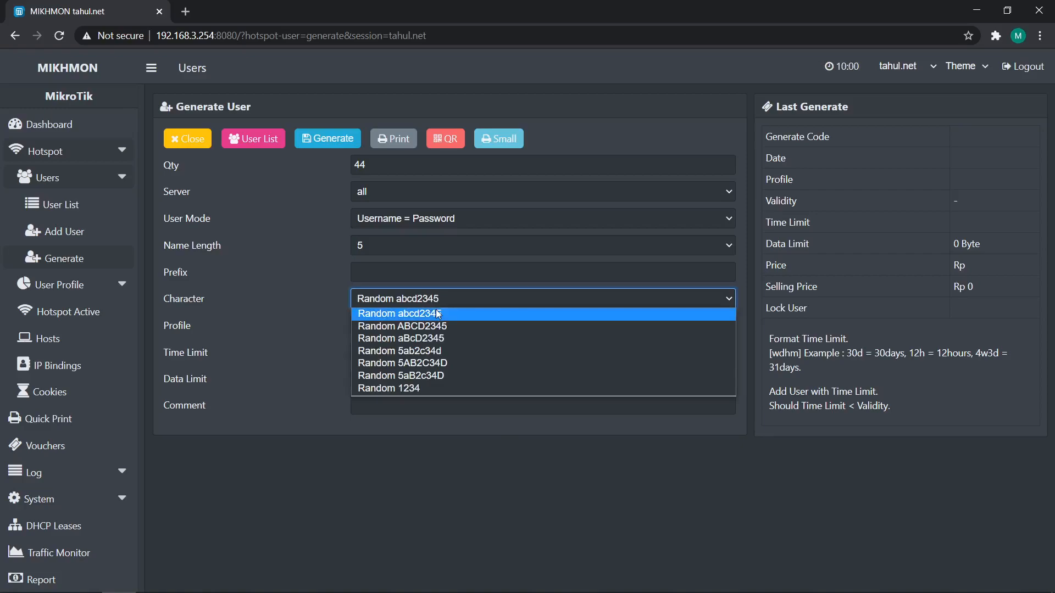
click(435, 339)
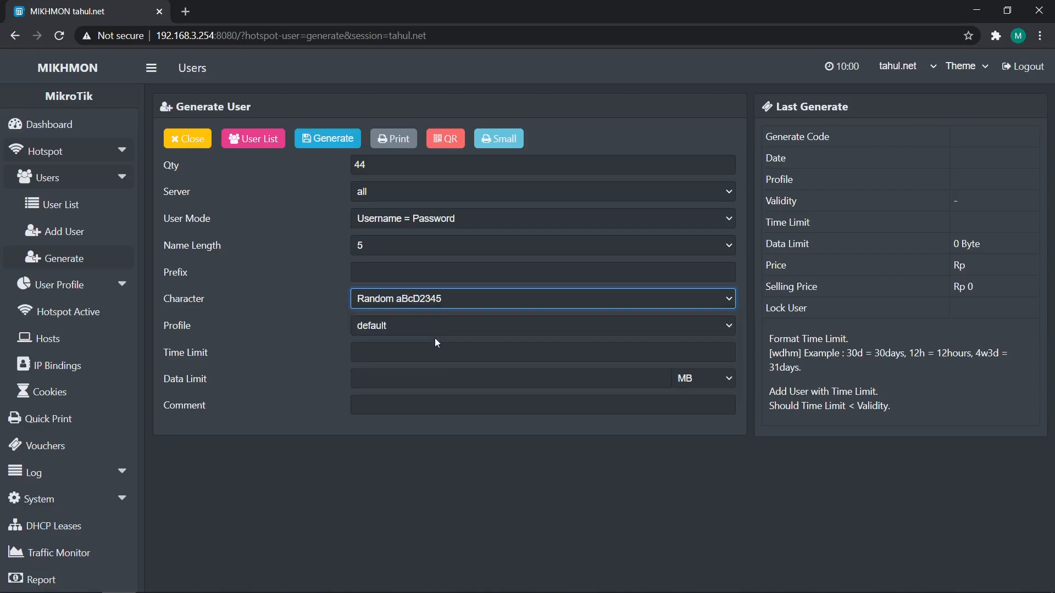
click(532, 457)
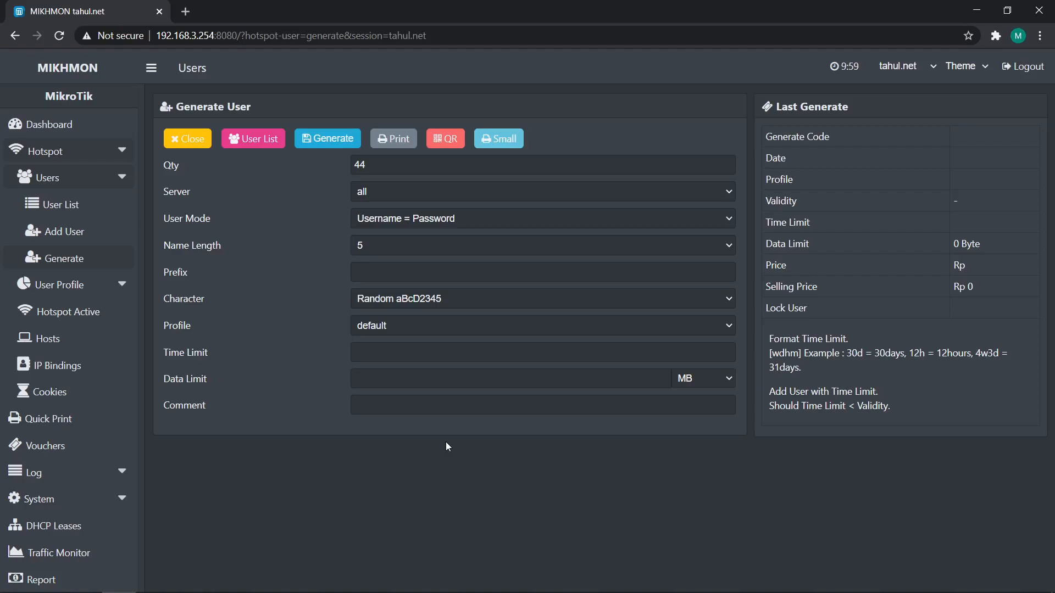
Choose the 2-JAM_1000 profile and generate the voucher users
click(391, 328)
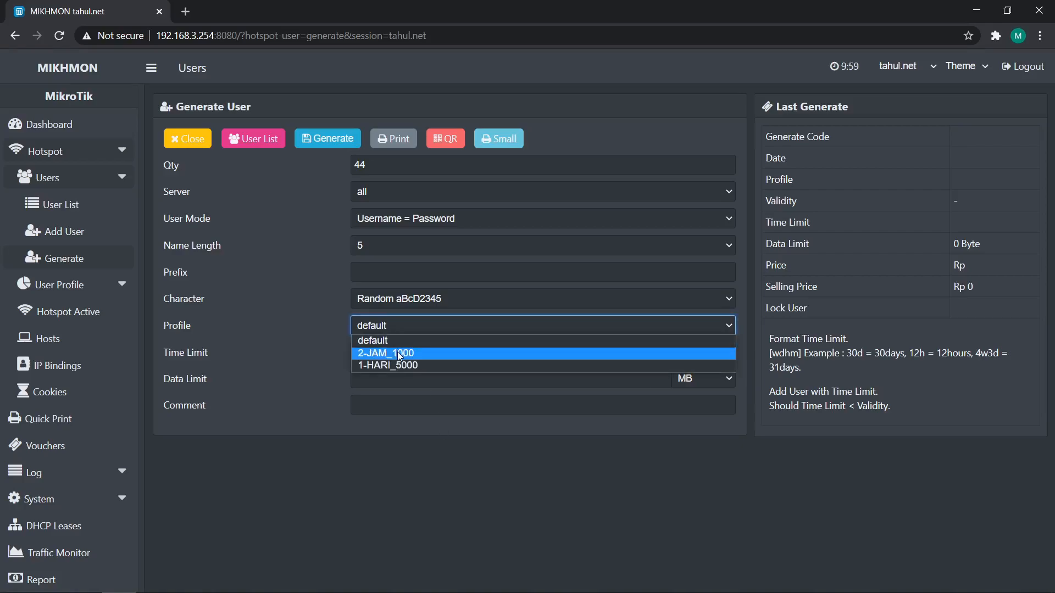
click(399, 354)
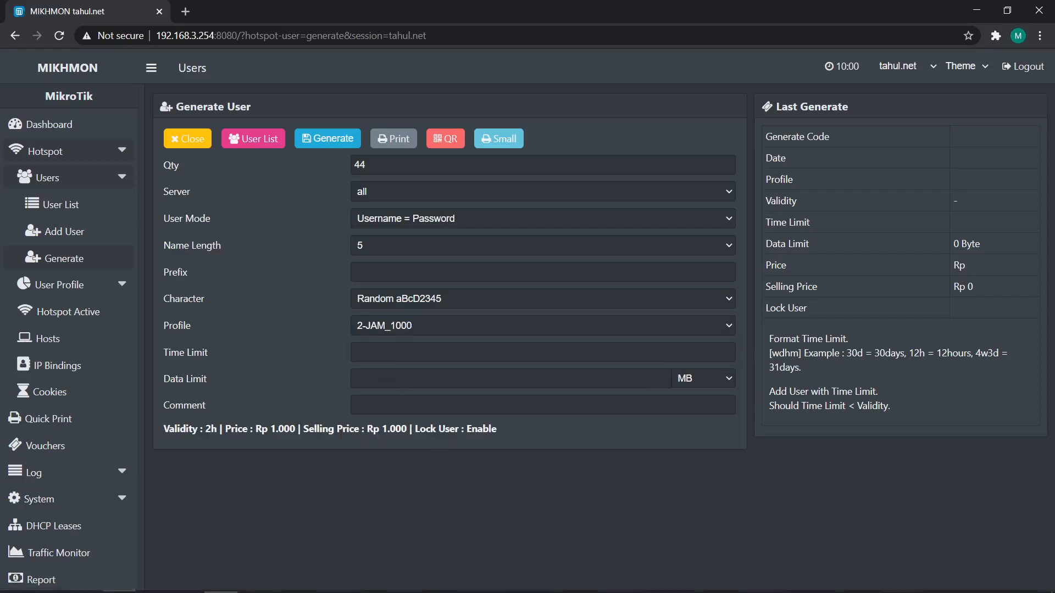
click(220, 579)
click(220, 578)
click(328, 138)
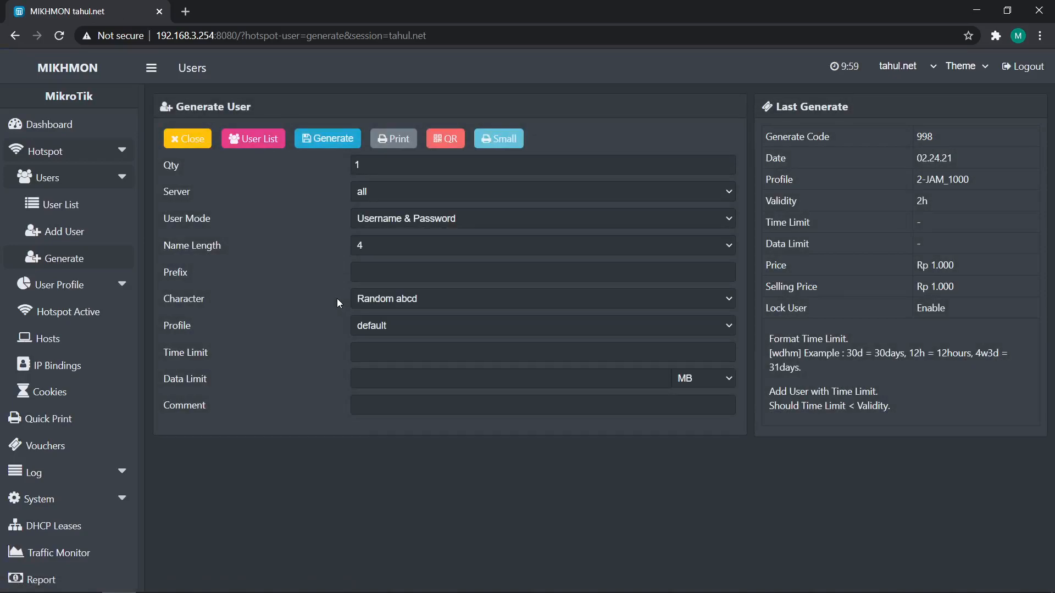
Switch to WinBox and scroll through the hotspot Users list to review the generated users
mouse_move(352, 591)
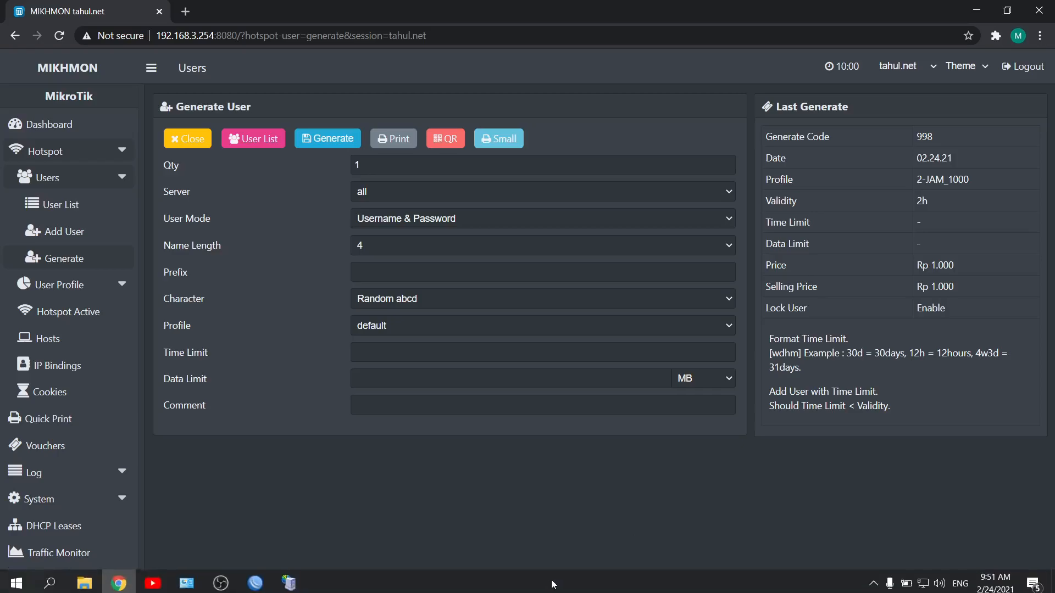
click(255, 578)
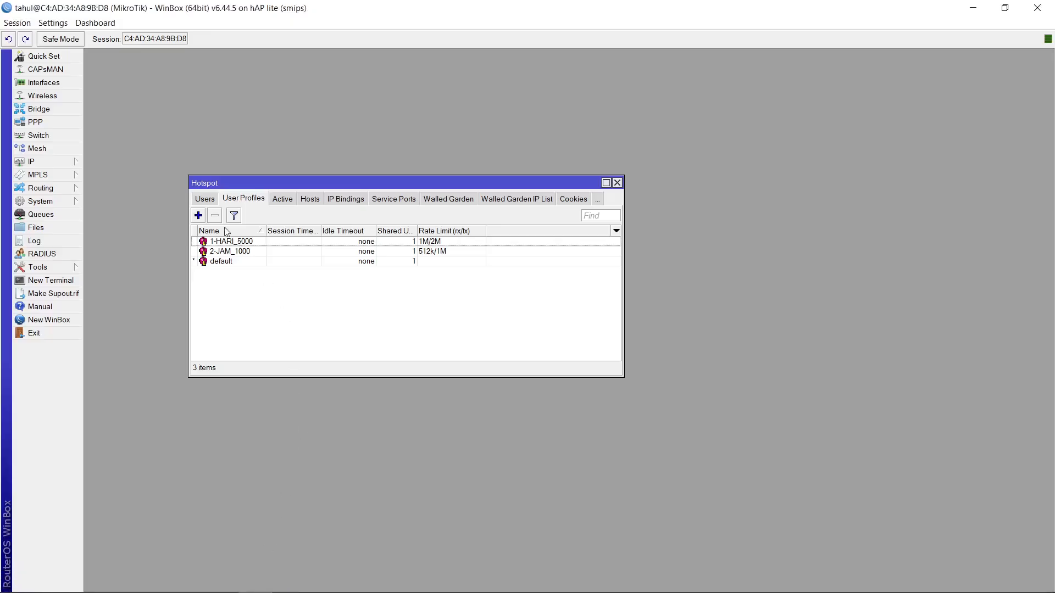
click(205, 199)
scroll(295, 318, down, 4)
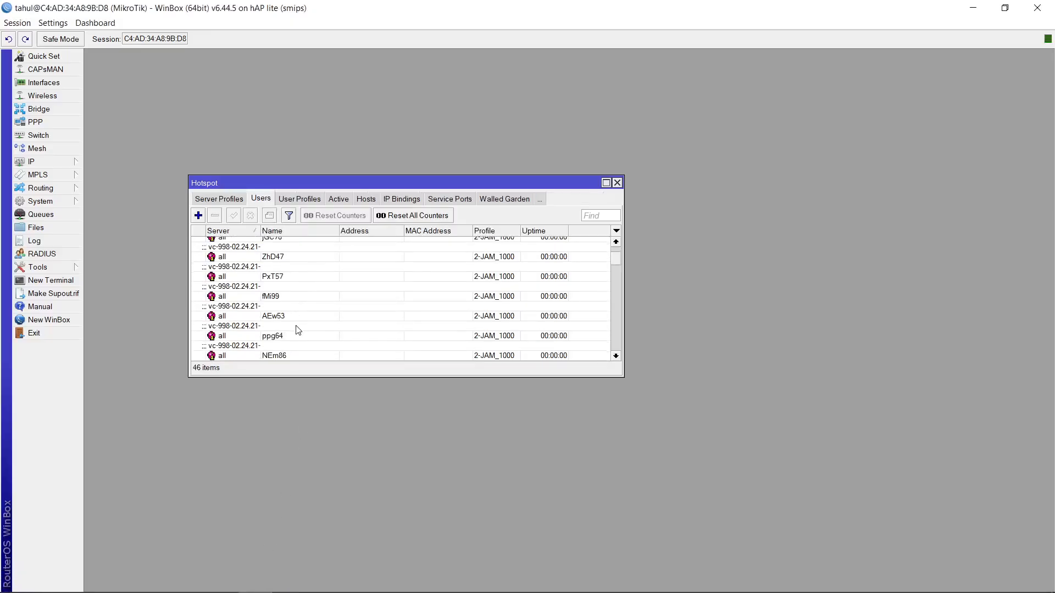
scroll(297, 329, down, 10)
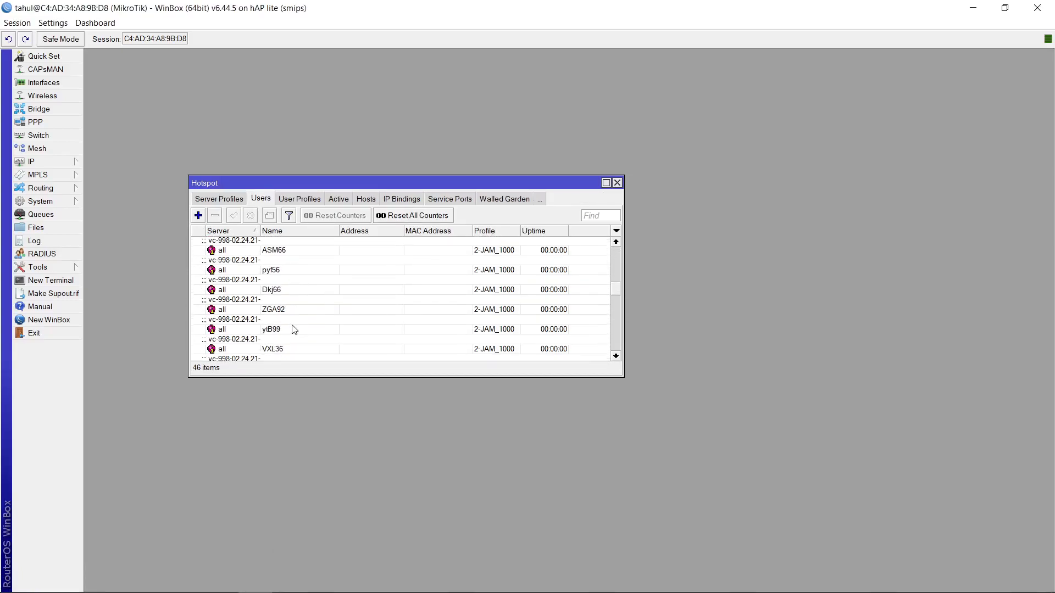
scroll(294, 329, down, 6)
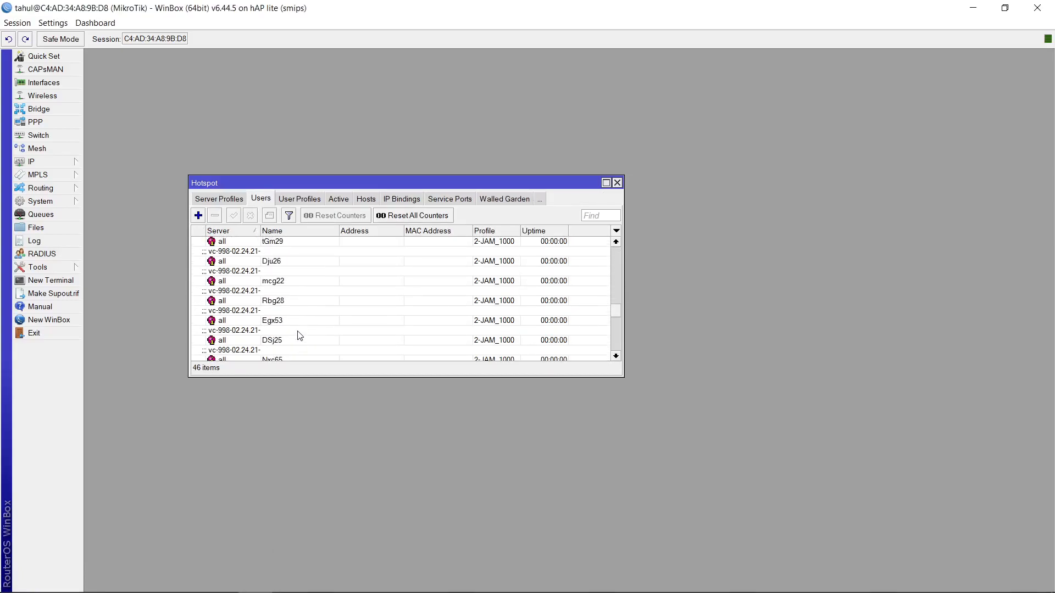
scroll(303, 339, up, 10)
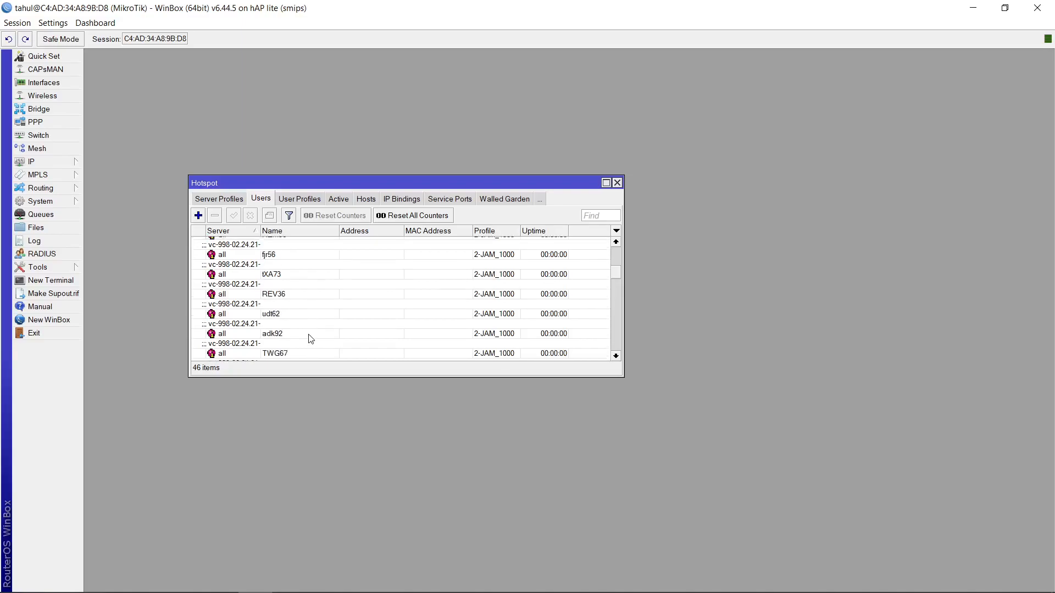
scroll(311, 343, up, 4)
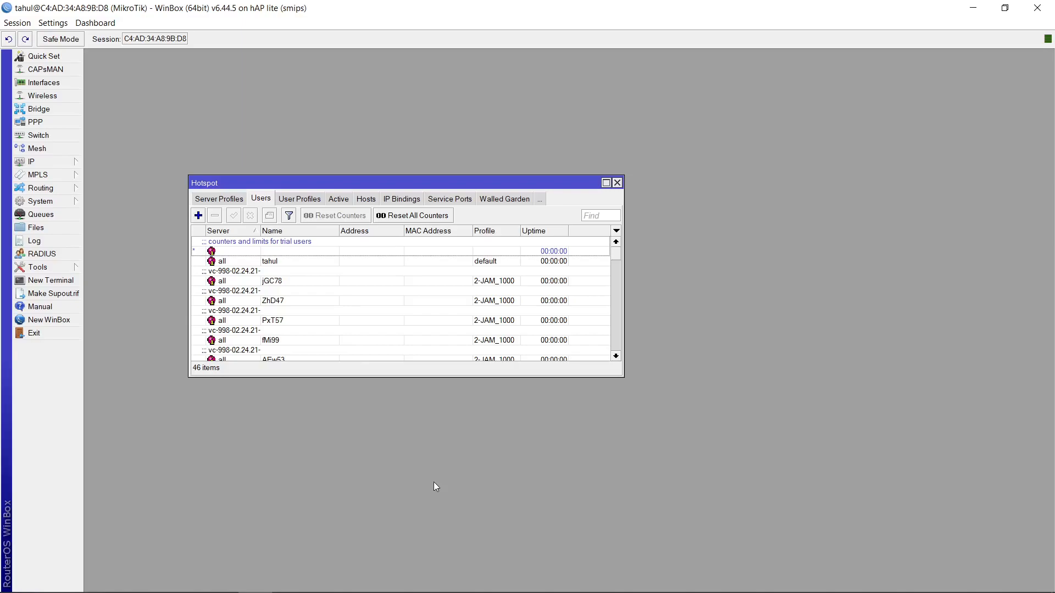
Return to the browser's user generator and set the quantity to 10 and user mode to Username = Password
mouse_move(176, 592)
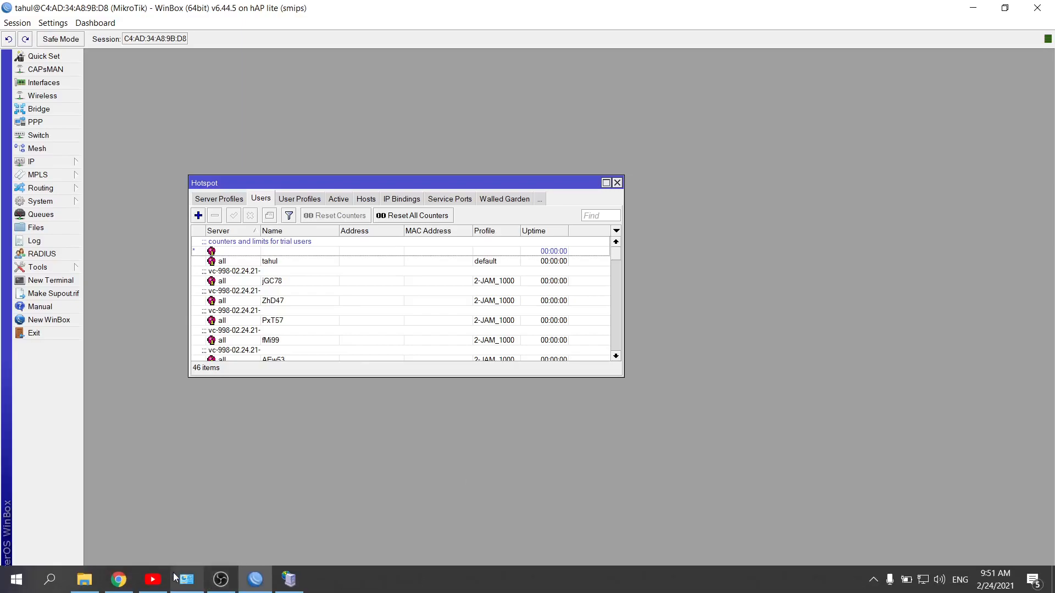
click(118, 579)
click(360, 163)
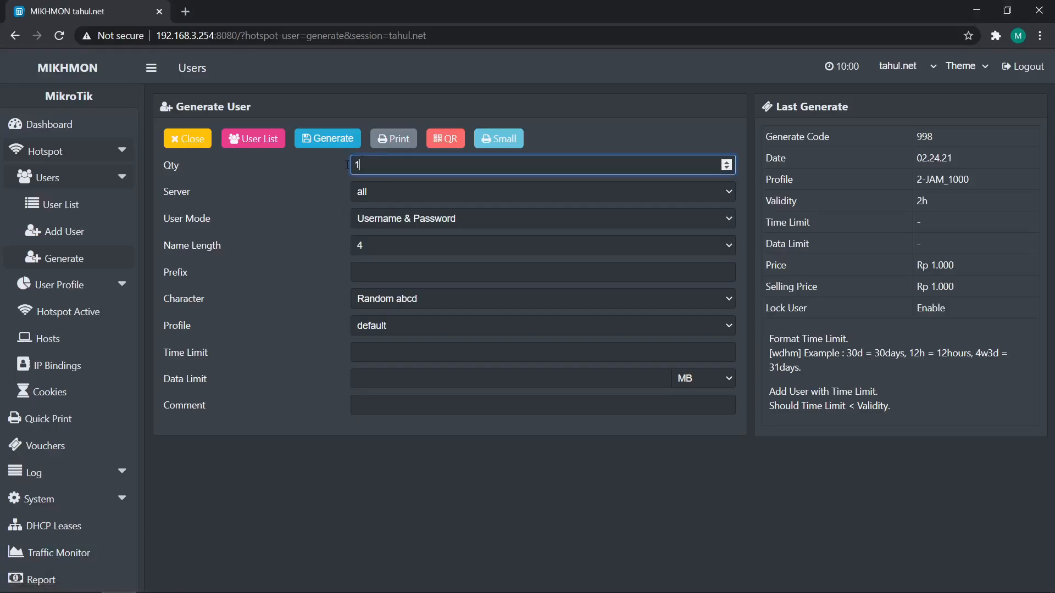
text(10)
click(397, 223)
click(399, 245)
Set the generator's name length to 5 and the character type to Random aBcD2345
click(395, 246)
click(375, 296)
click(383, 298)
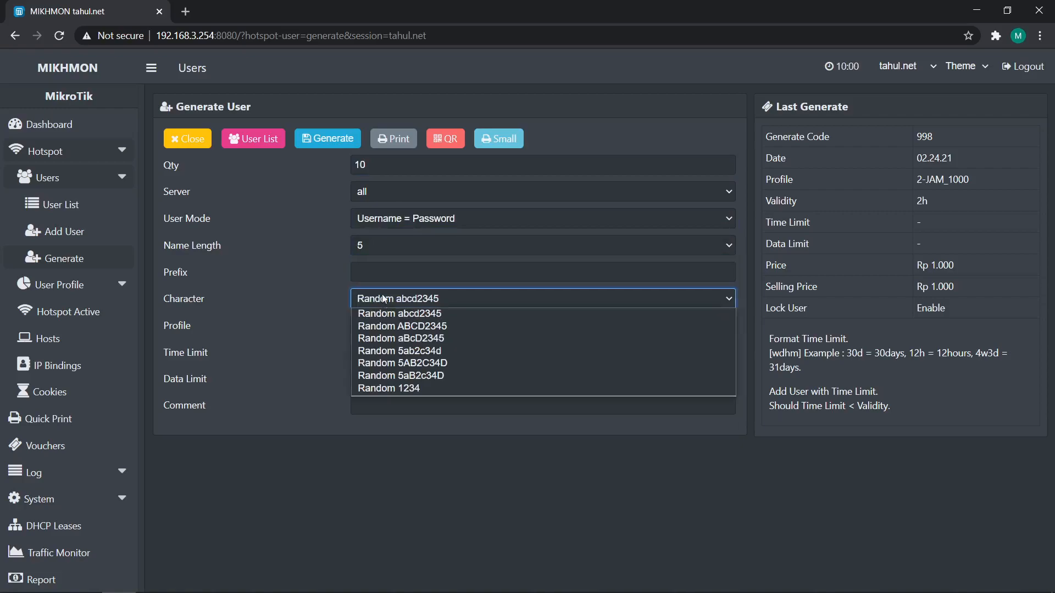
click(419, 345)
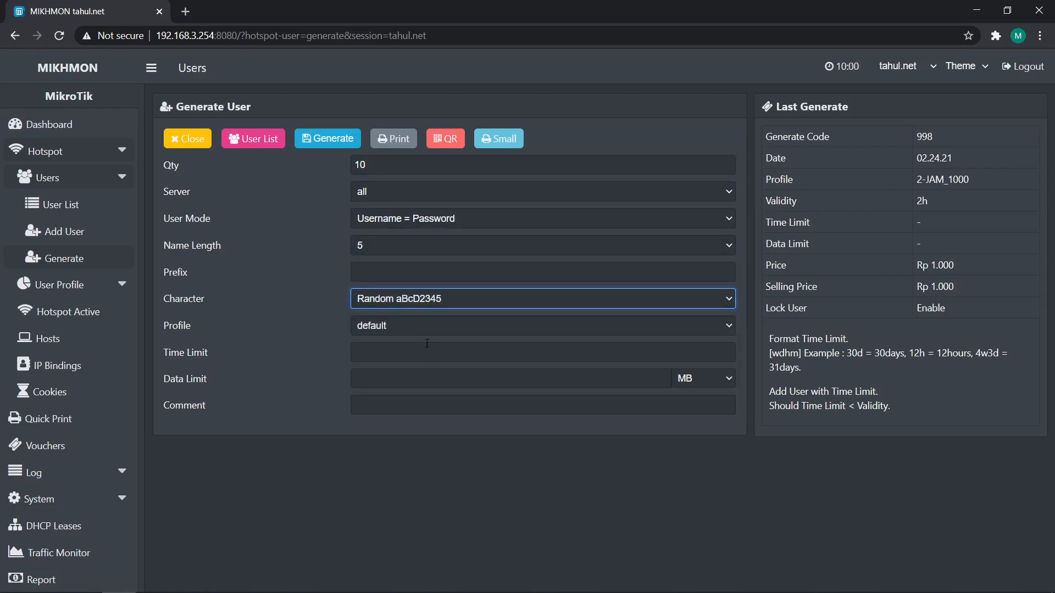
Choose the 1-HARI_5000 profile and generate the voucher users
click(427, 333)
click(413, 364)
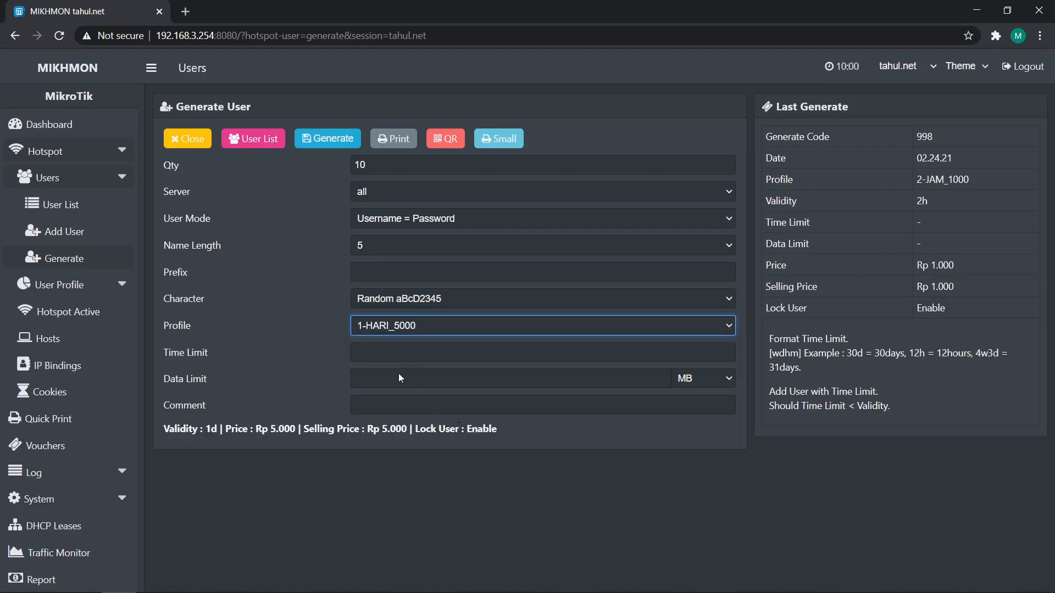
click(336, 143)
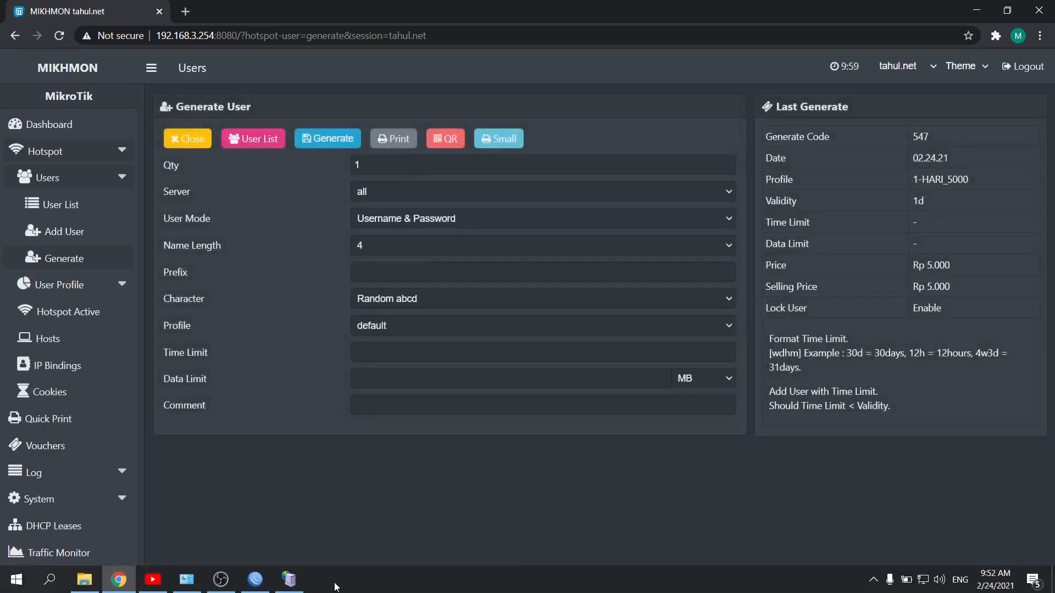
Switch to WinBox and scroll through the hotspot Users list to check the new users
click(255, 579)
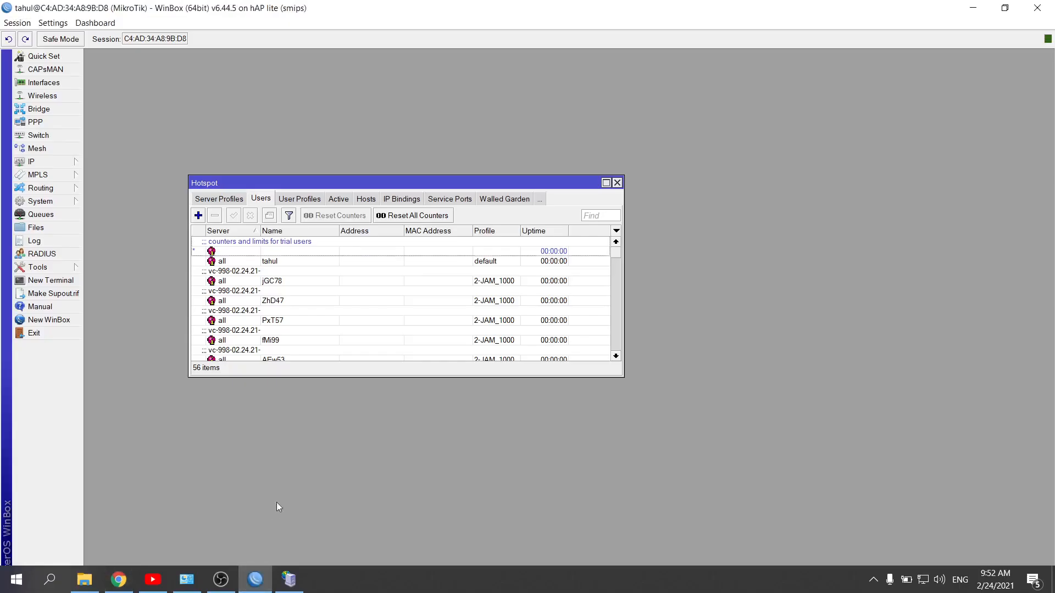
scroll(313, 306, down, 4)
scroll(345, 295, down, 10)
scroll(347, 294, down, 10)
scroll(350, 296, down, 1)
scroll(355, 303, down, 1)
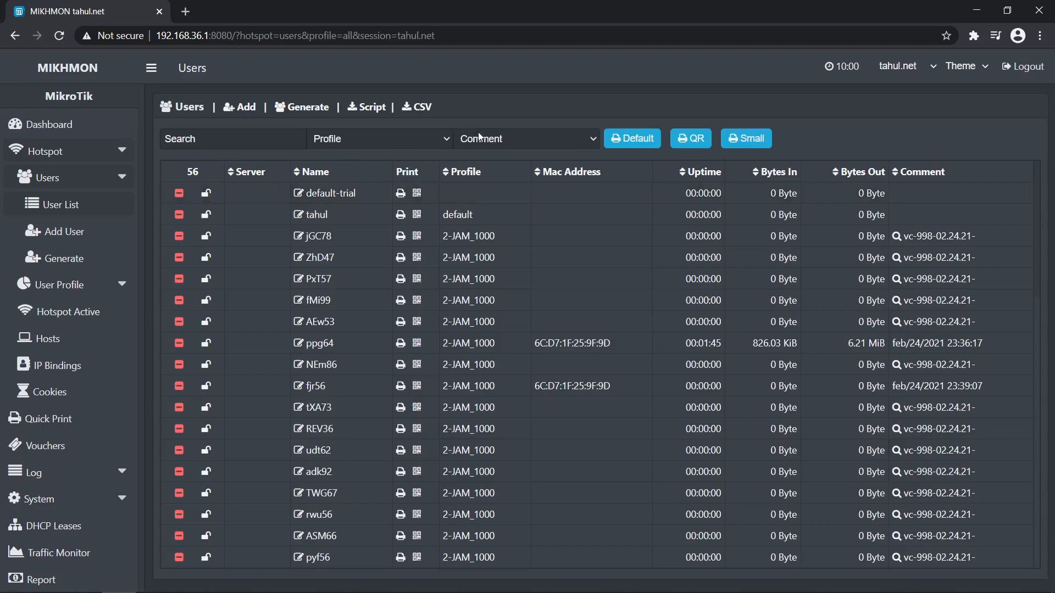
Filter the user list by the comment vc-998-02.24.21- for the 2-JAM_1000 vouchers
click(479, 137)
click(928, 236)
click(928, 236)
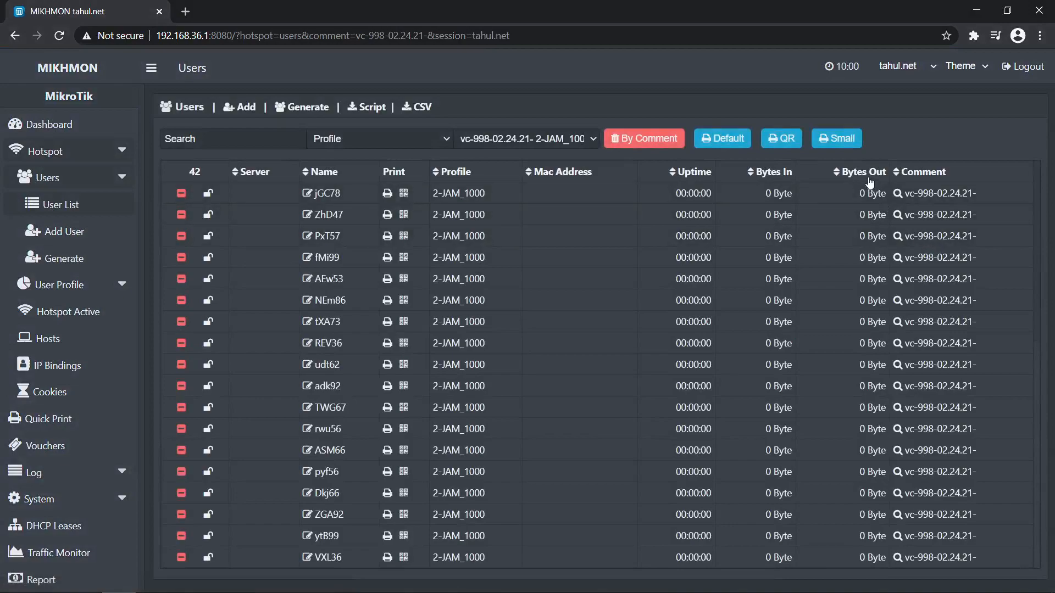
Open the small-format voucher print preview for the filtered users, then cancel printing
click(855, 146)
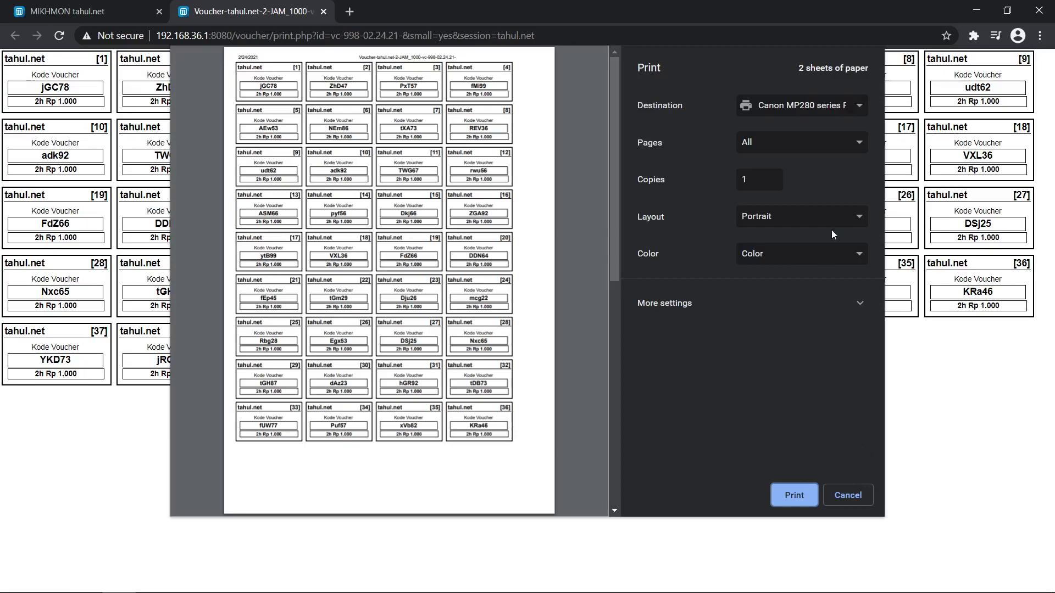
click(829, 144)
click(829, 153)
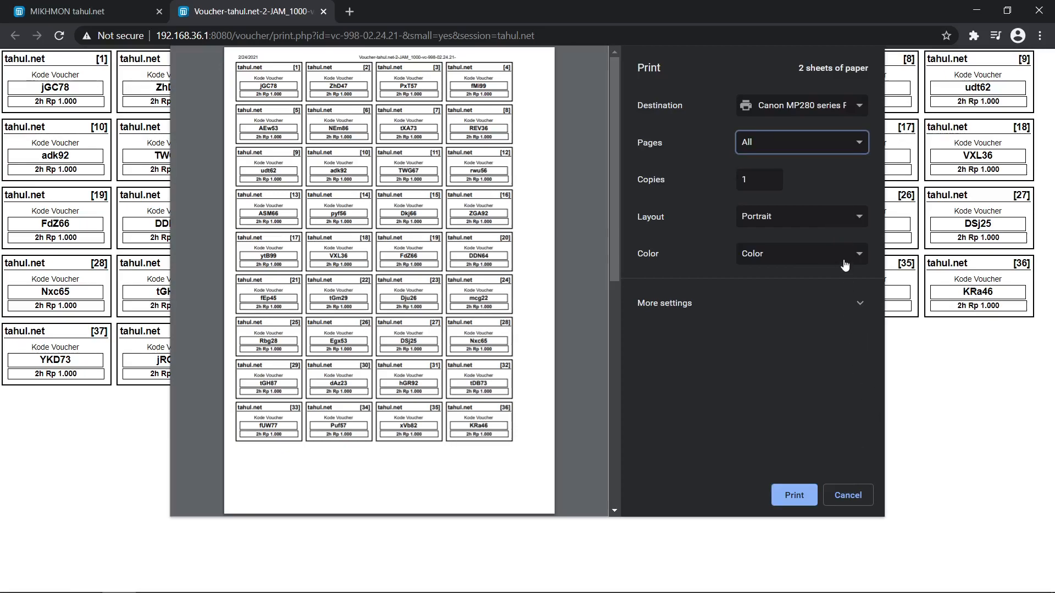
click(848, 495)
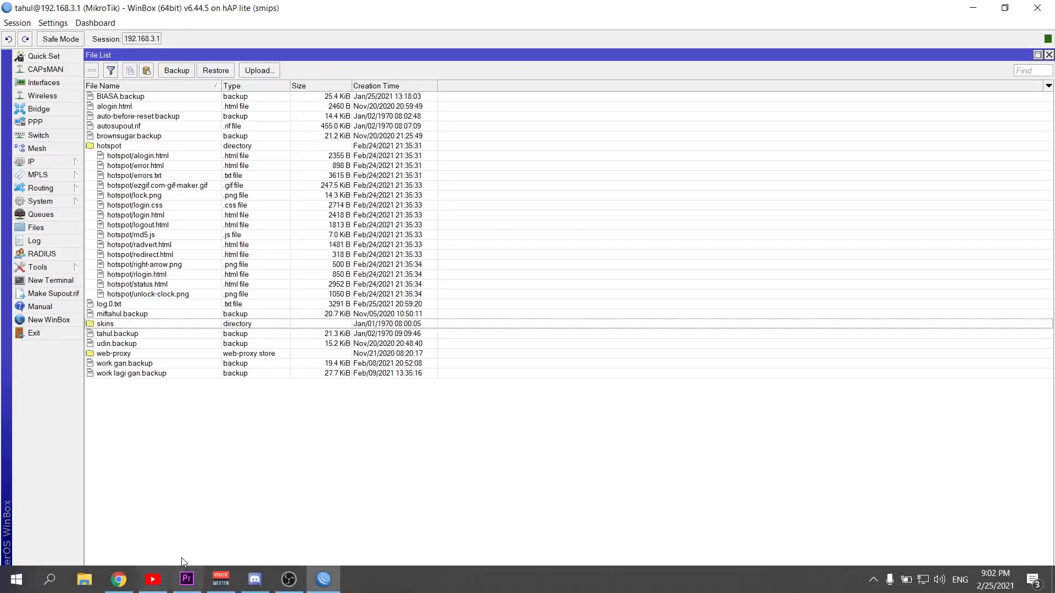
Upload the new-hotspot-01-master folder from Documents into the router's file list, then close the file browser
click(93, 587)
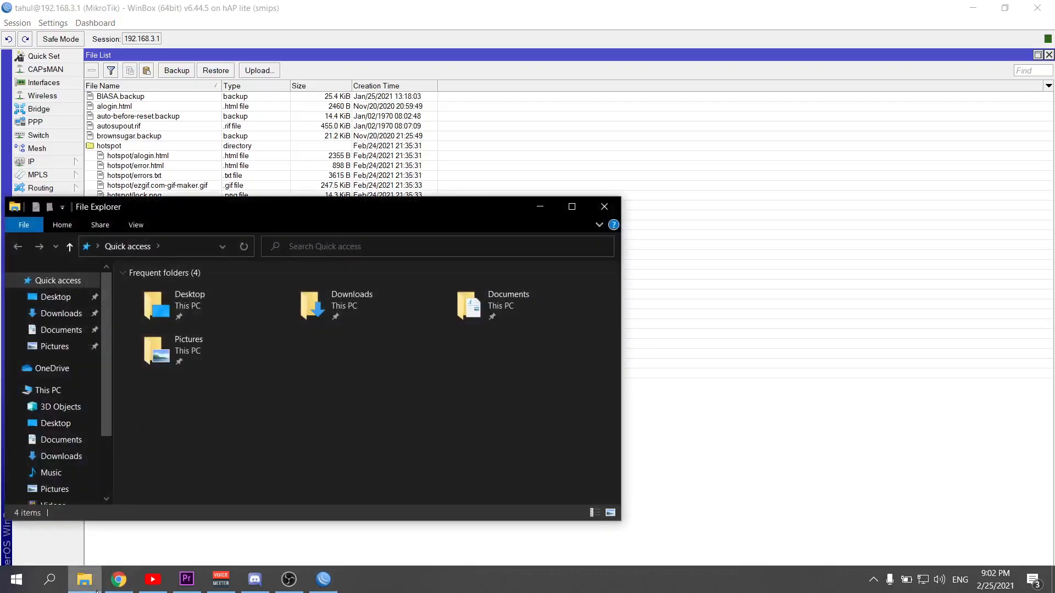
click(79, 446)
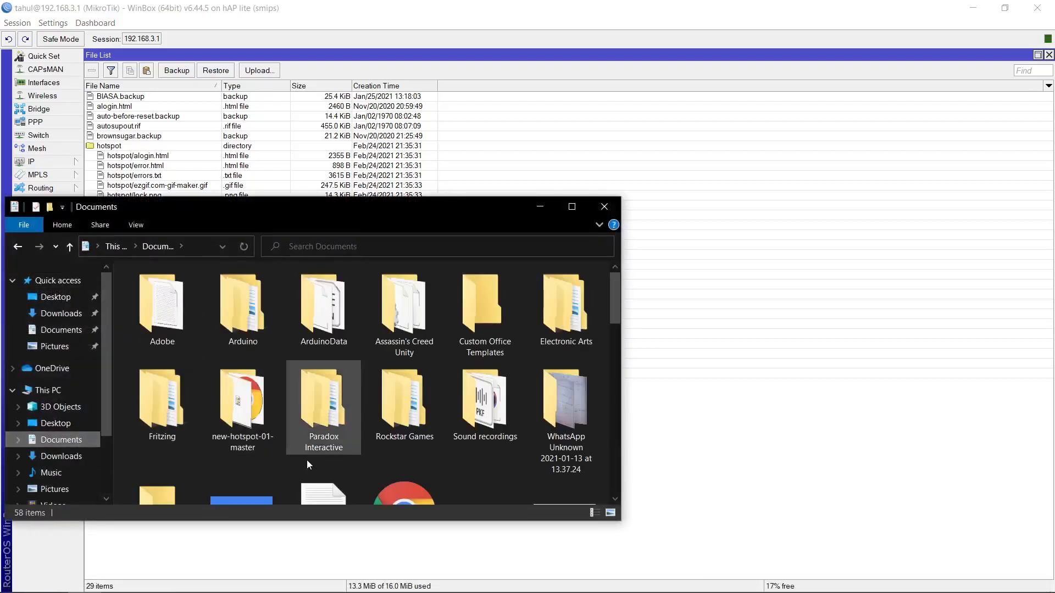
scroll(307, 460, down, 10)
scroll(307, 460, down, 3)
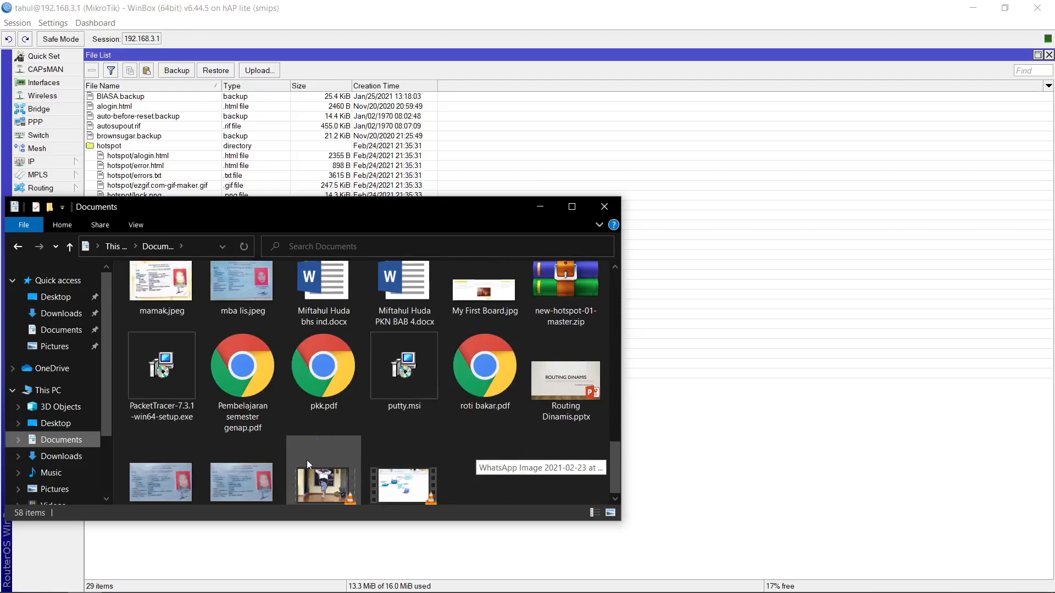
scroll(426, 330, up, 5)
scroll(427, 331, up, 5)
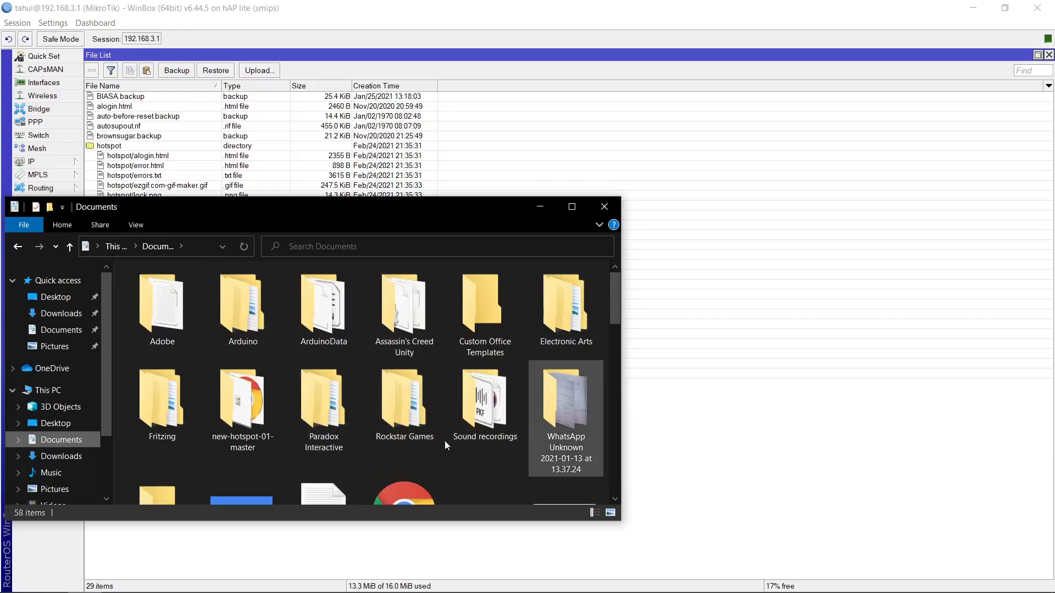
scroll(210, 450, down, 1)
scroll(209, 449, down, 3)
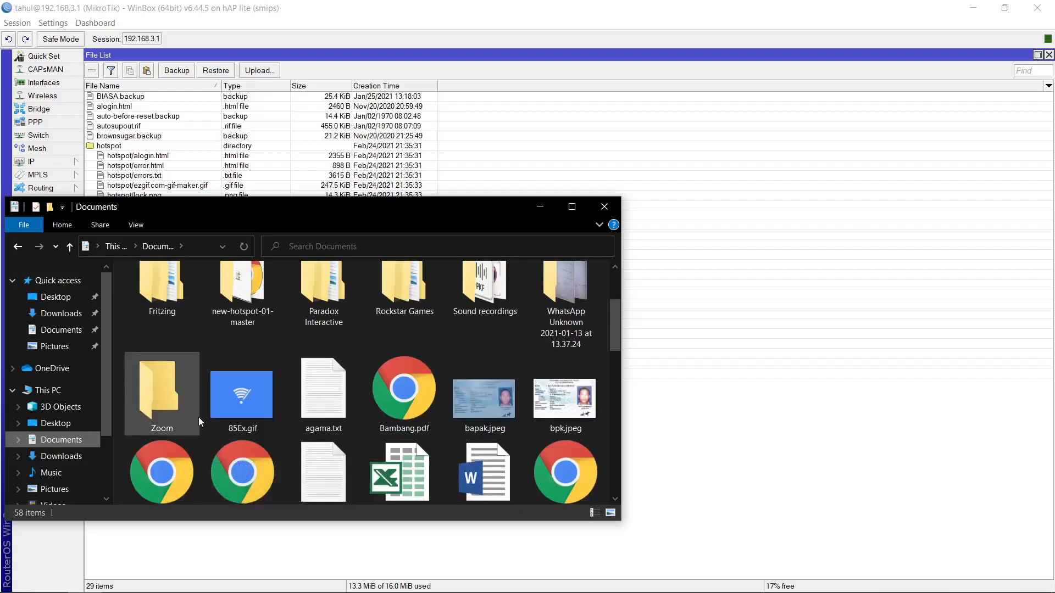
scroll(199, 417, up, 4)
click(249, 401)
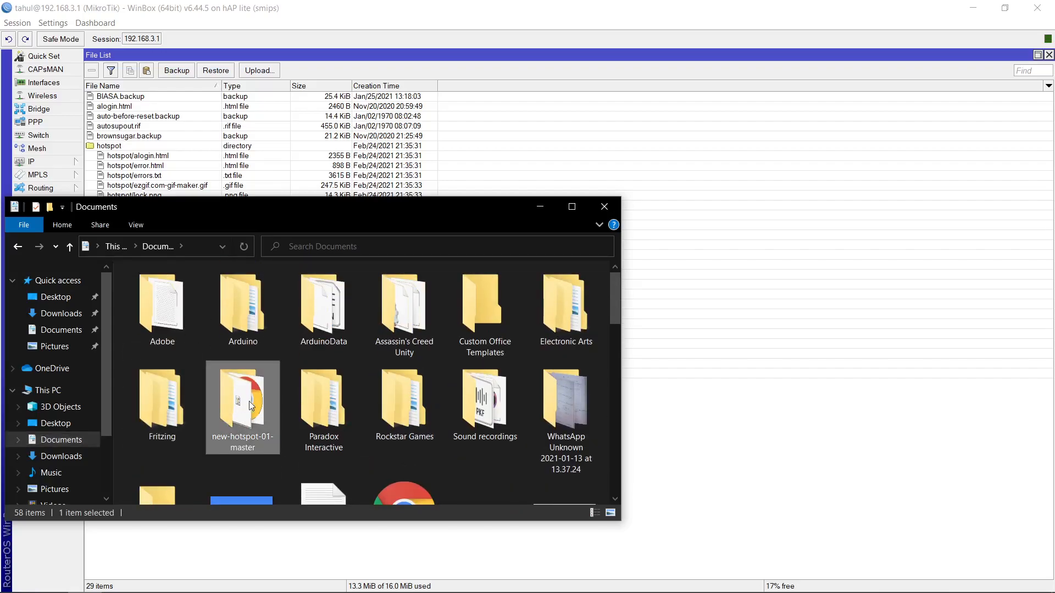
drag(249, 409, 706, 475)
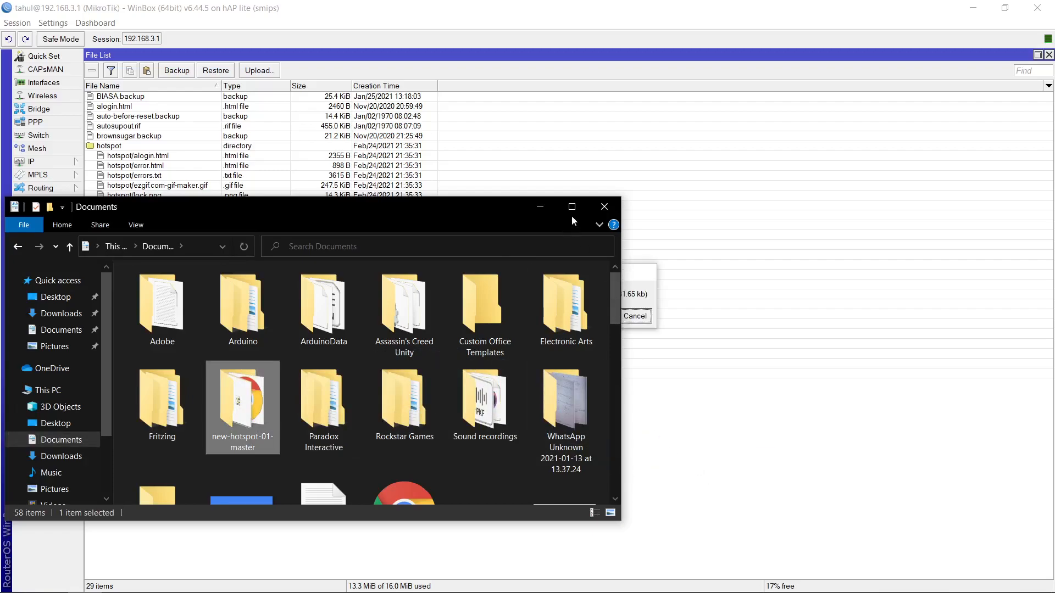
click(614, 206)
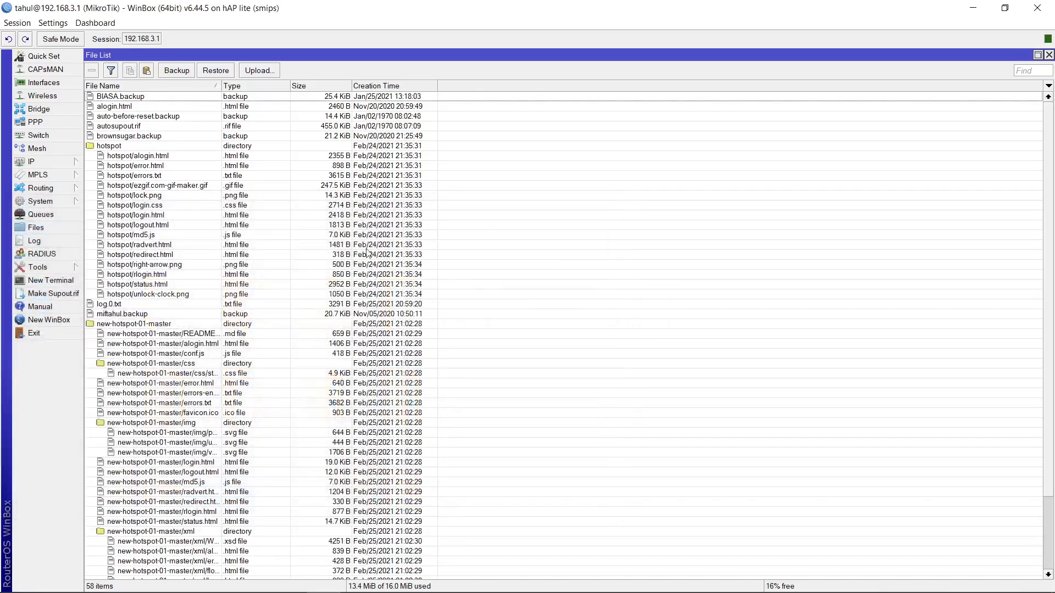
Set the hsprof1 hotspot server profile's HTML Directory to new-hotspot-01-master and apply
click(59, 161)
click(115, 282)
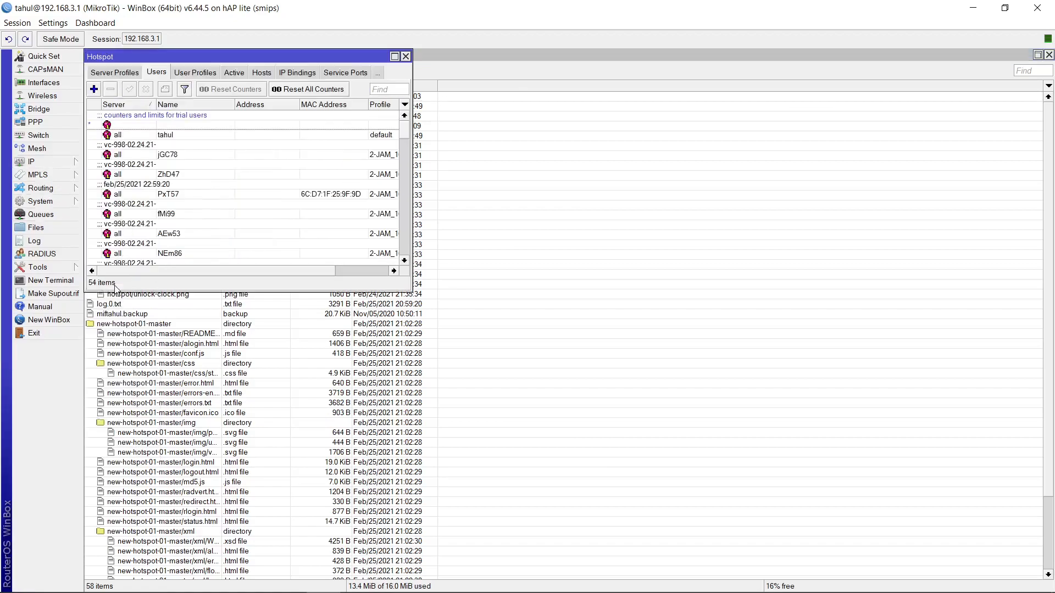
click(104, 73)
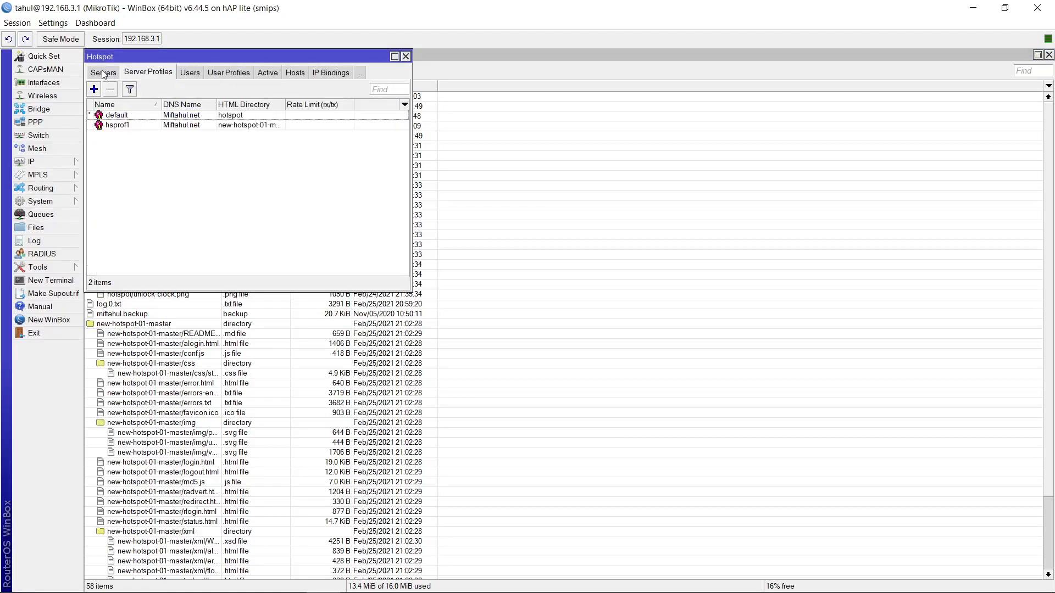
double_click(142, 125)
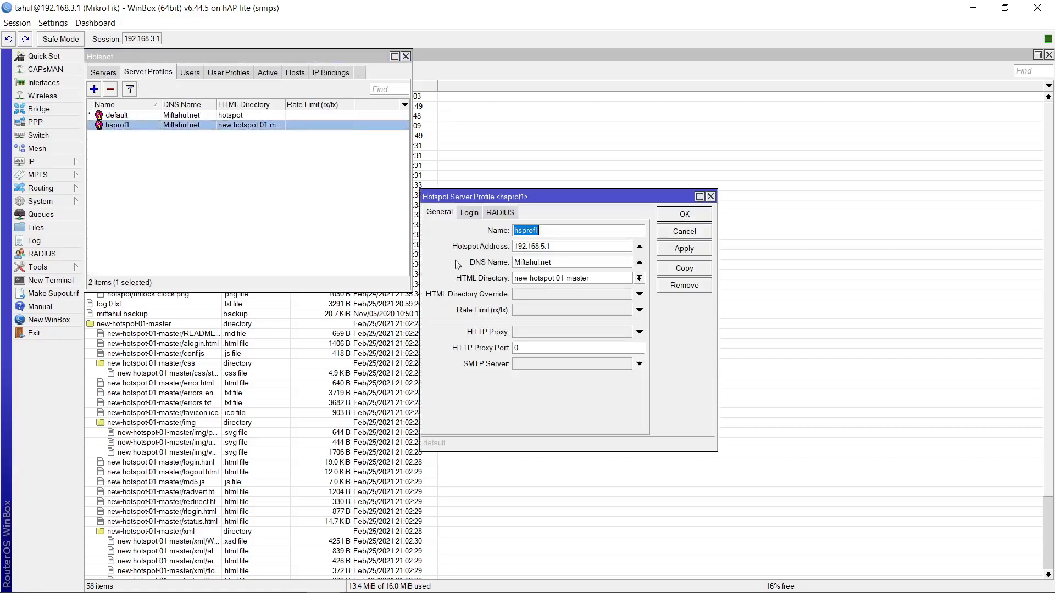
click(640, 279)
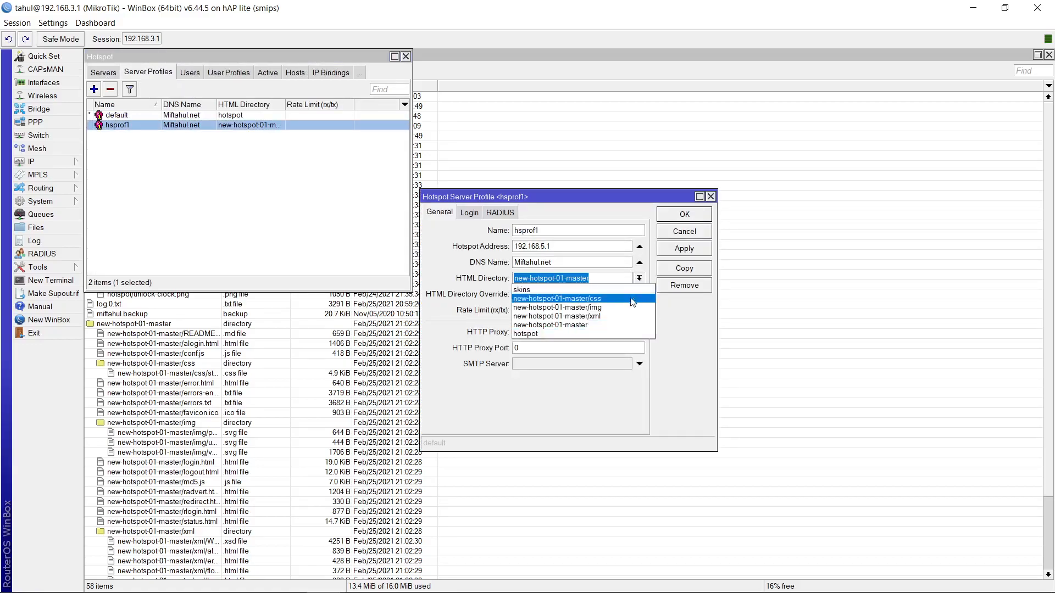
click(612, 325)
click(701, 247)
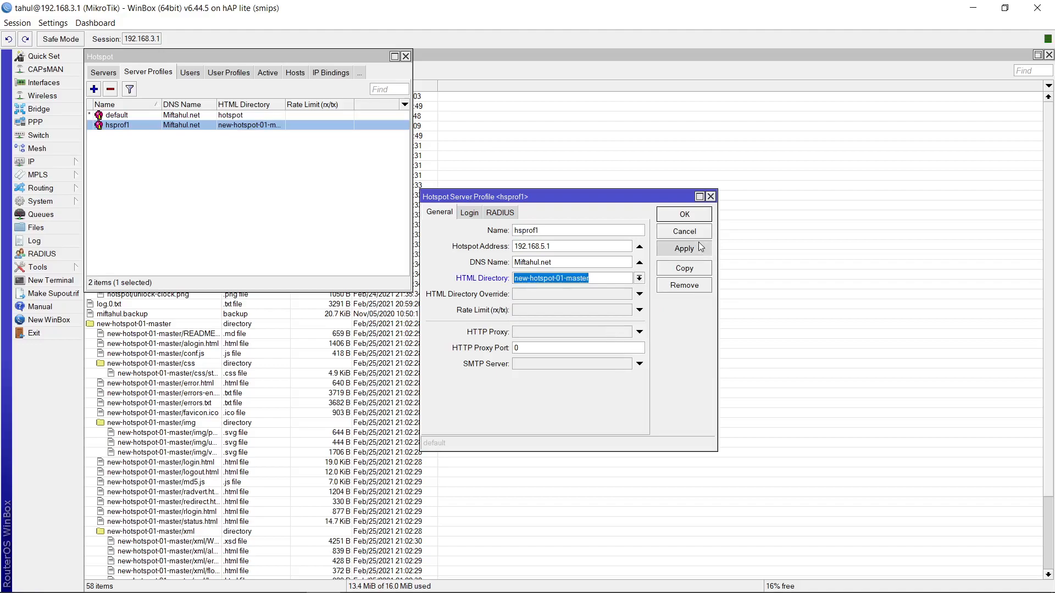
click(685, 214)
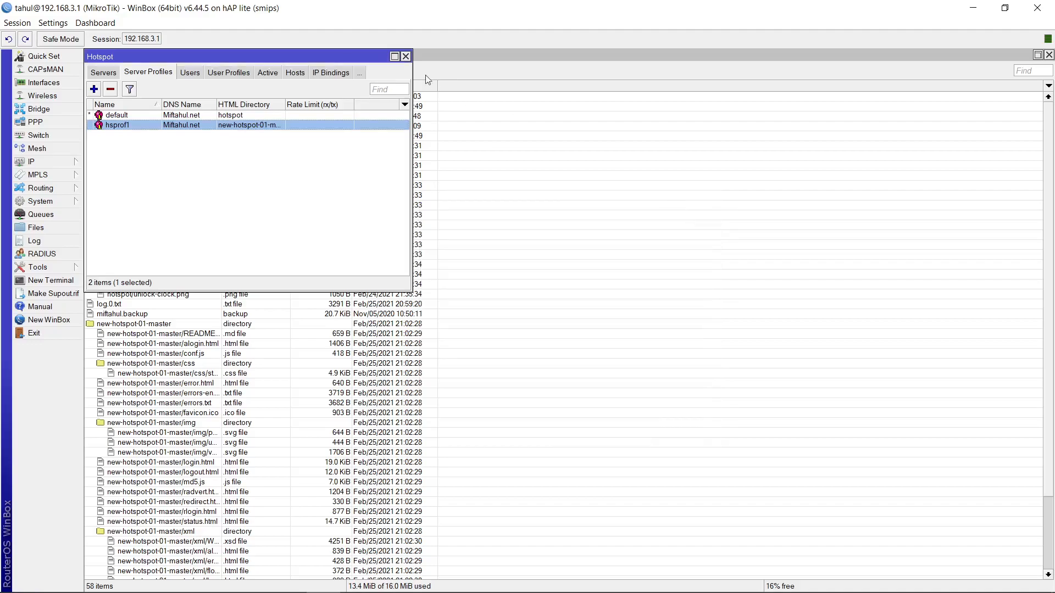
click(411, 64)
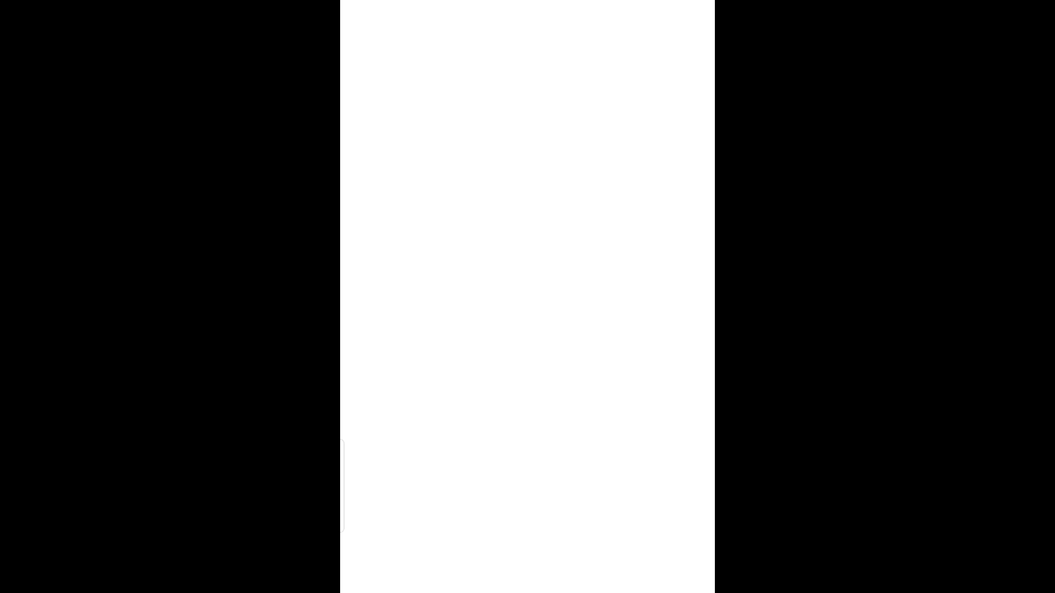
On the phone's hotspot login page, enter a generated voucher code and connect
drag(496, 477, 490, 465)
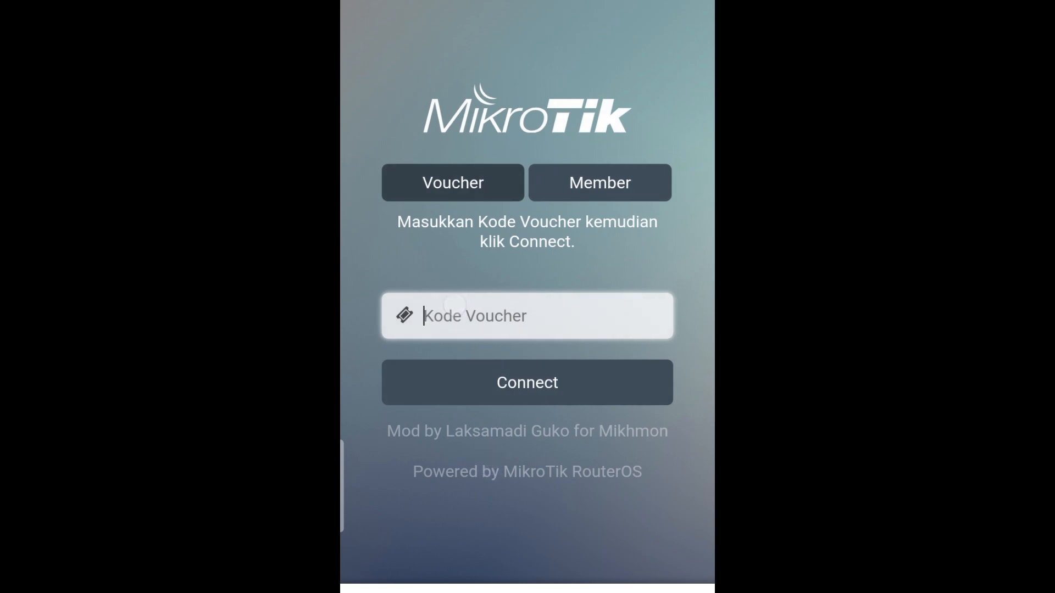
click(494, 316)
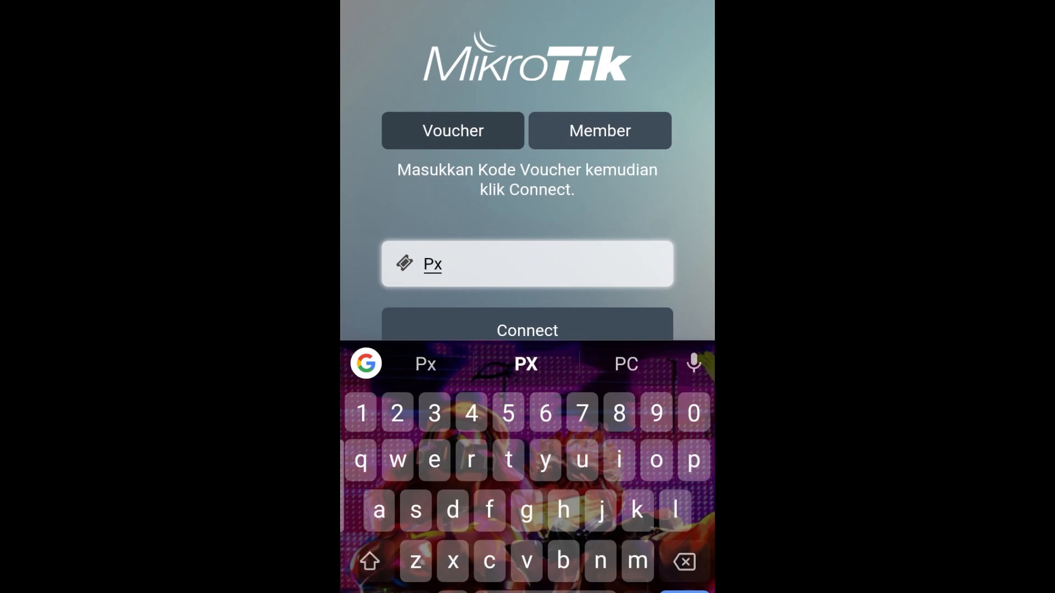
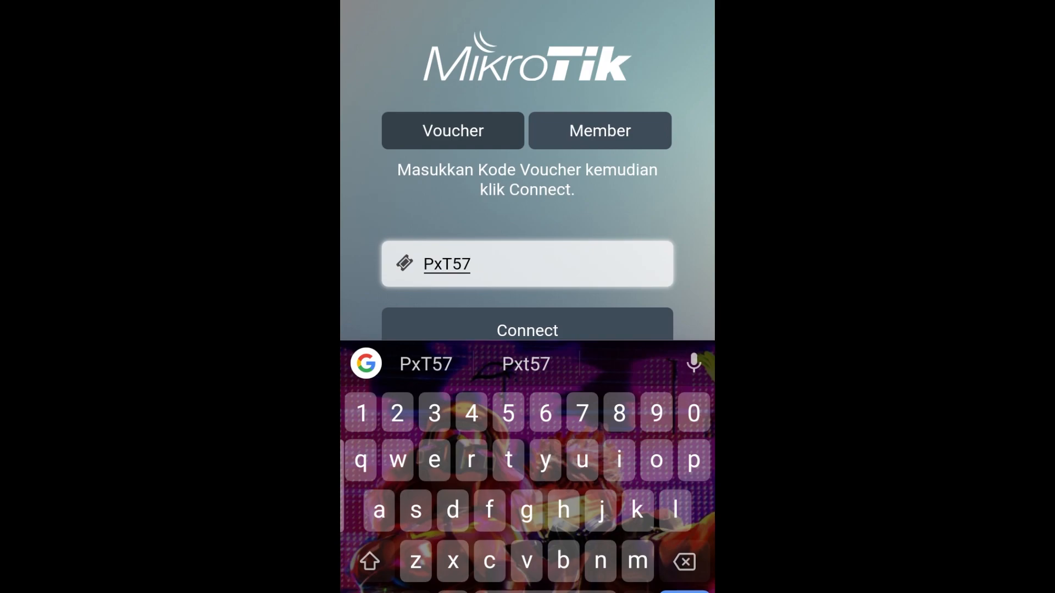
click(602, 323)
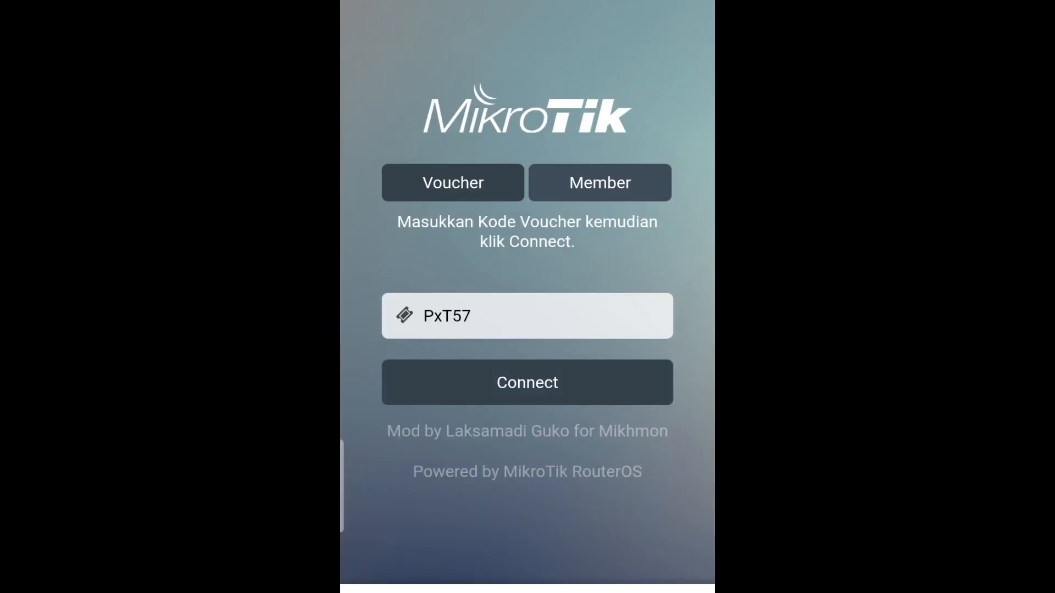
click(685, 530)
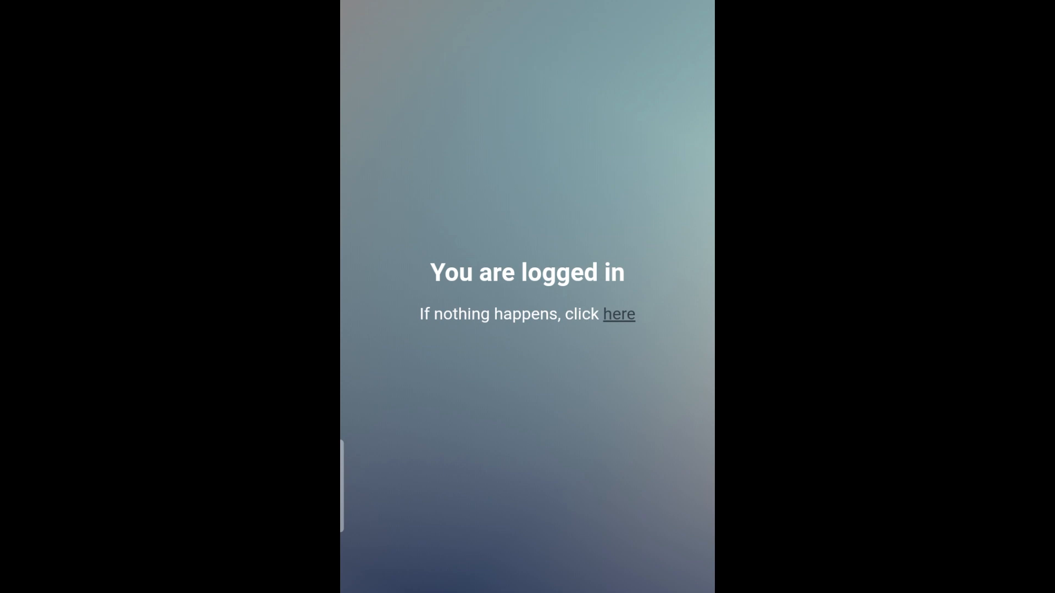
click(678, 273)
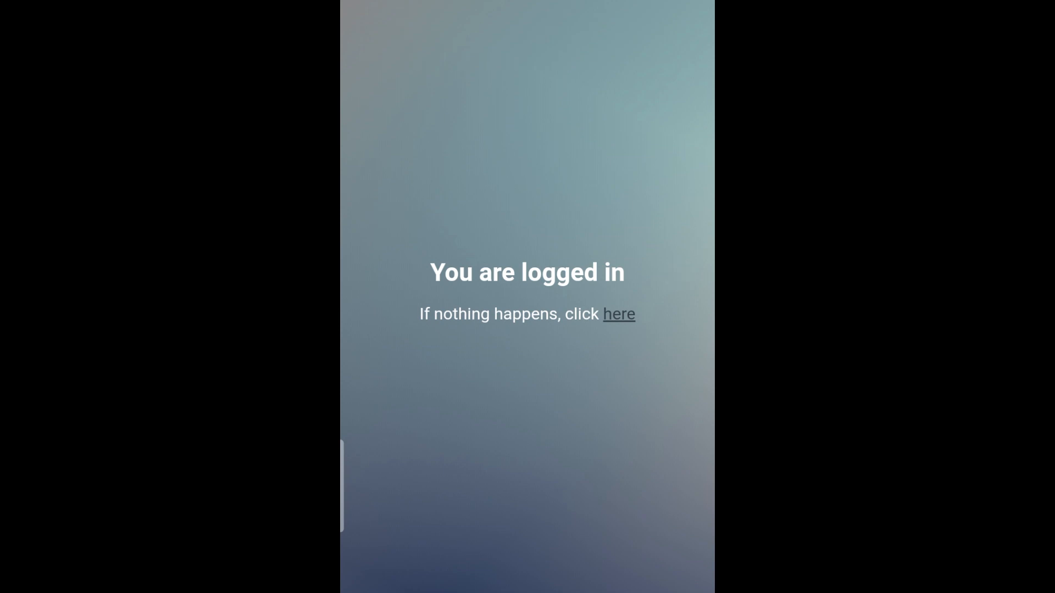